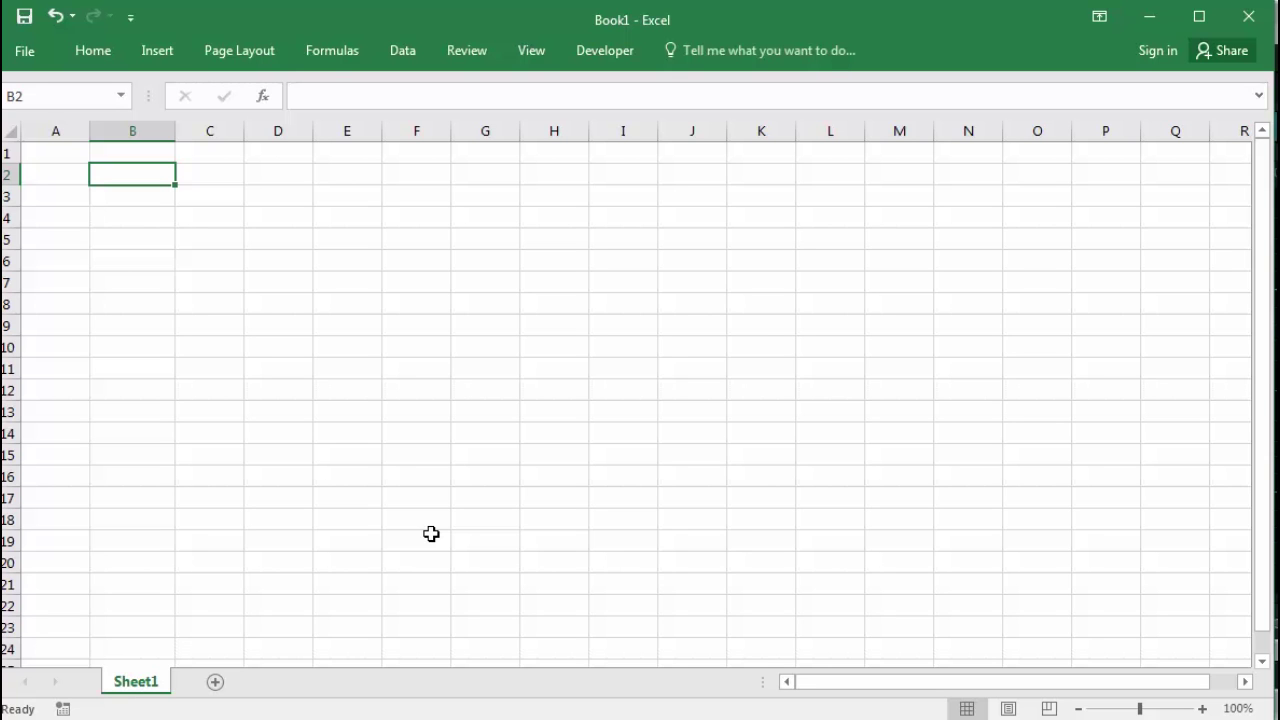
- Enter the date and time 15/03/2020 08:15:00 in cell B2
{"action": "type", "text": "15/03/"}
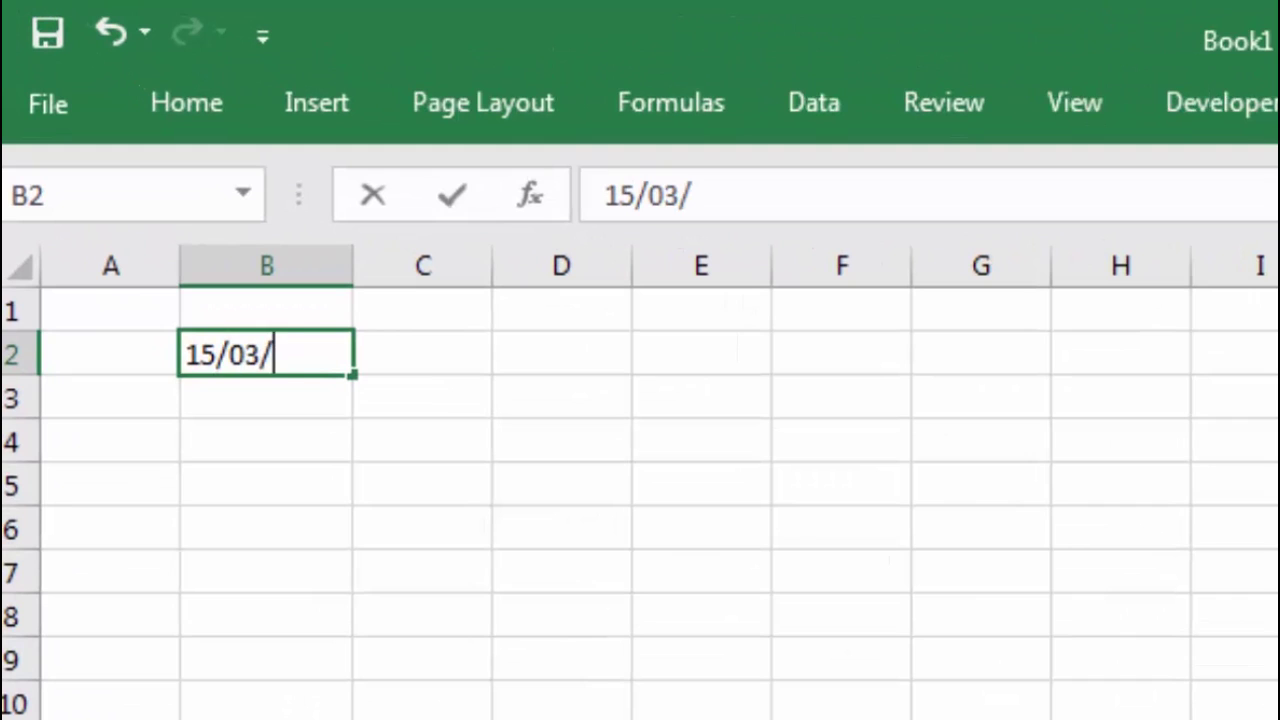
{"action": "type", "text": "2020"}
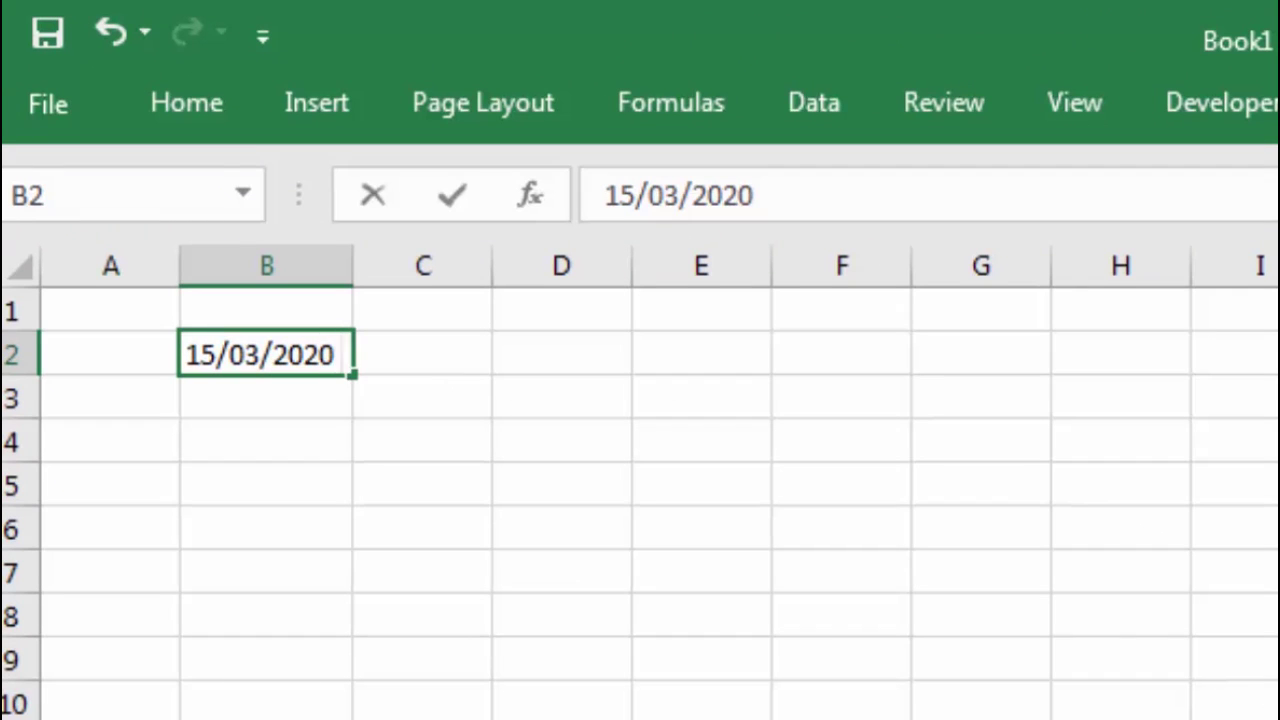
{"action": "type", "text": " 08:15:"}
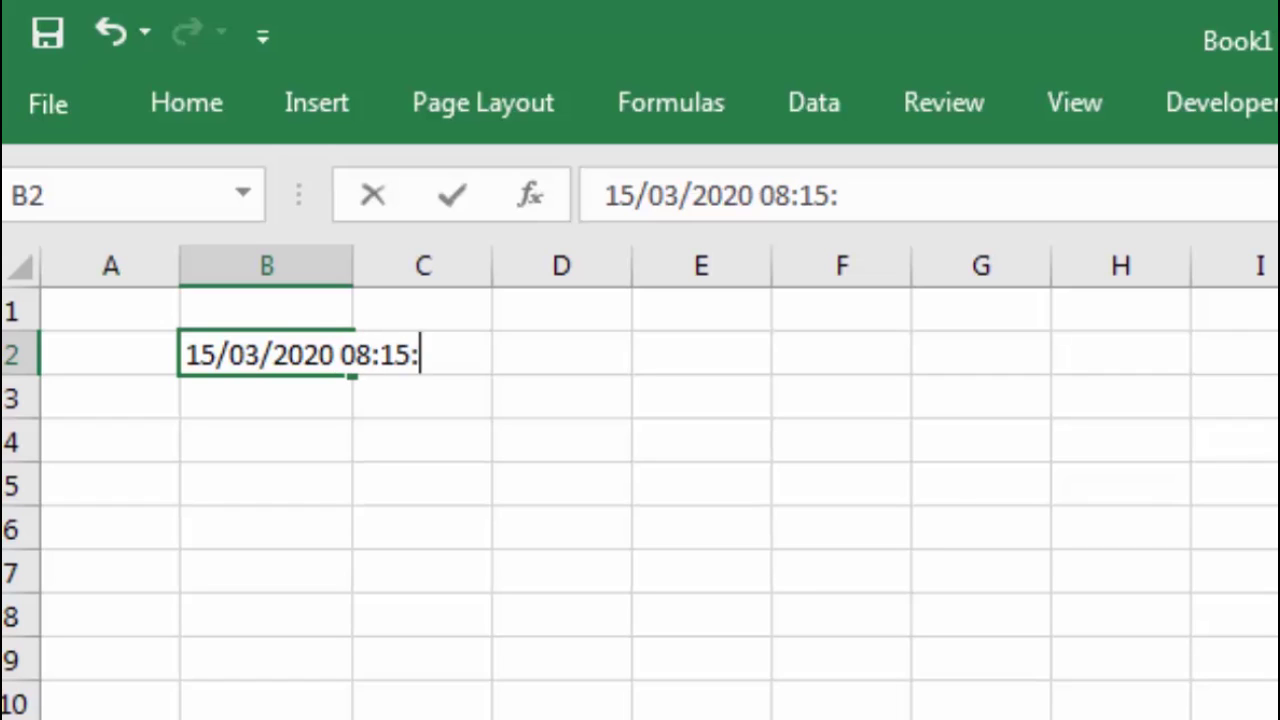
{"action": "type", "text": "00"}
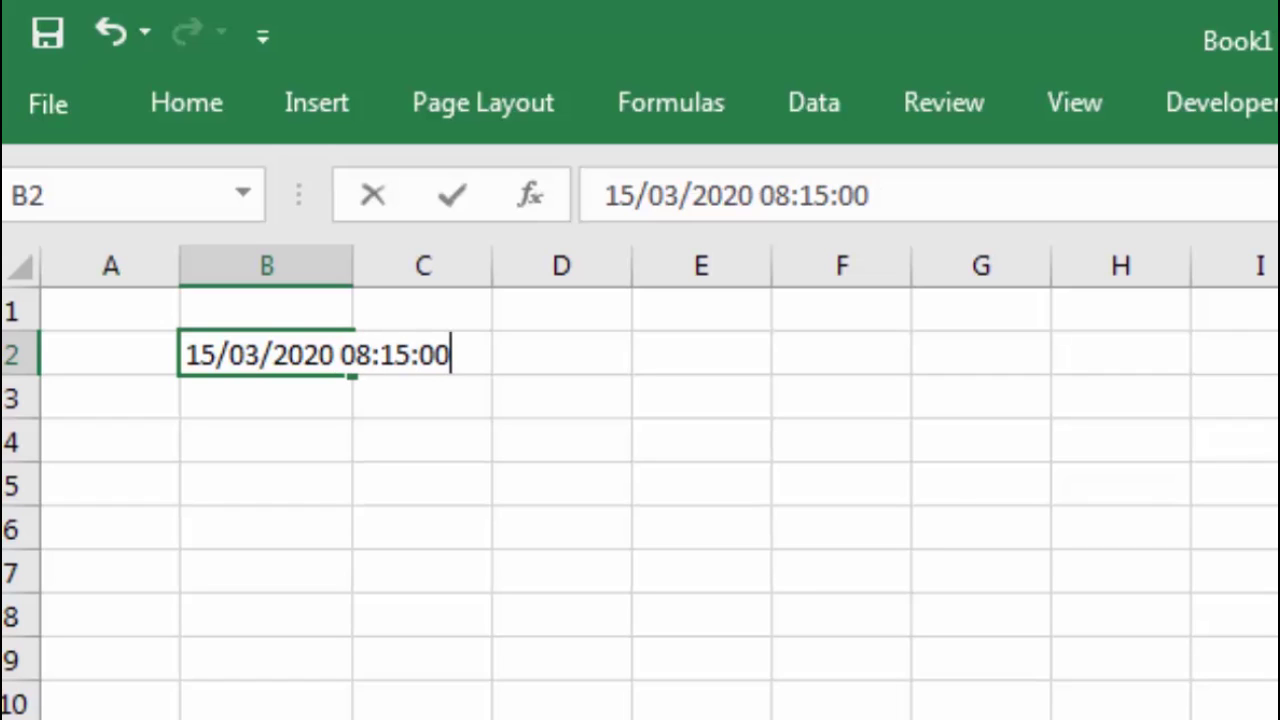
{"action": "key", "text": "Return"}
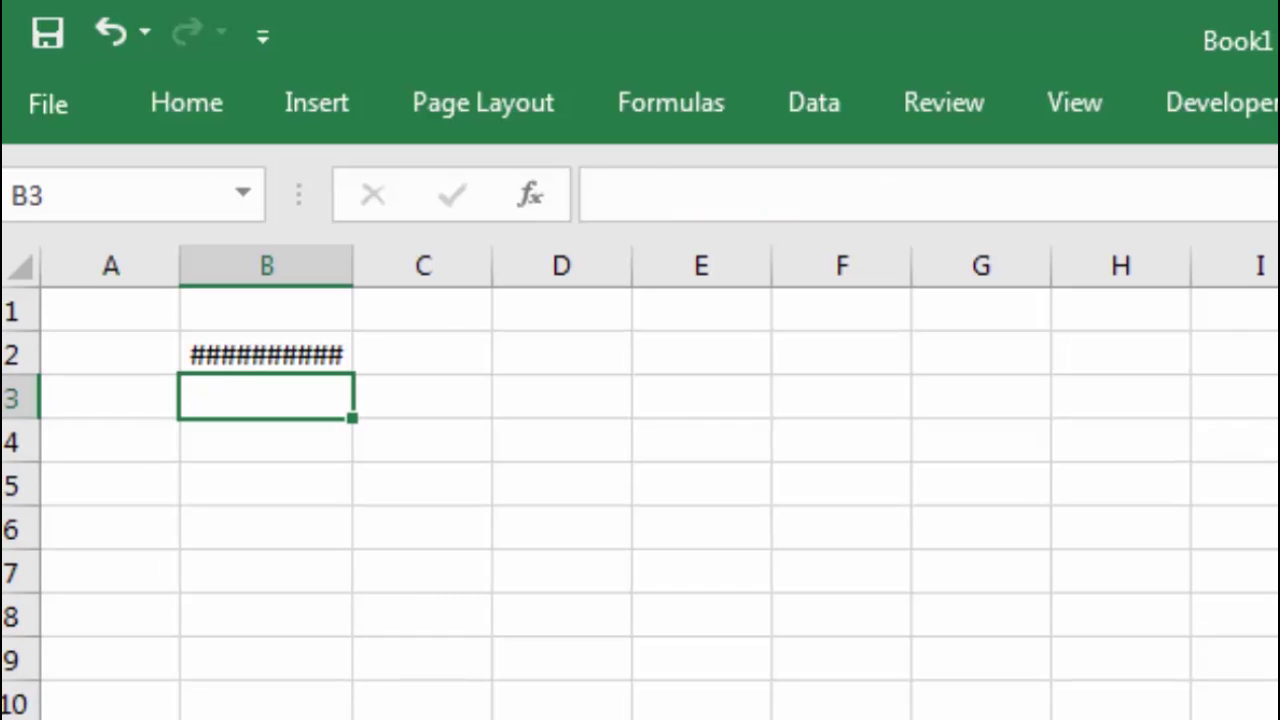
- Widen column B enough to display the date and time in B2
{"action": "left_click", "coordinate": [306, 351]}
{"action": "left_click_drag", "start_coordinate": [357, 281], "coordinate": [422, 280]}
{"action": "left_click", "coordinate": [557, 415]}
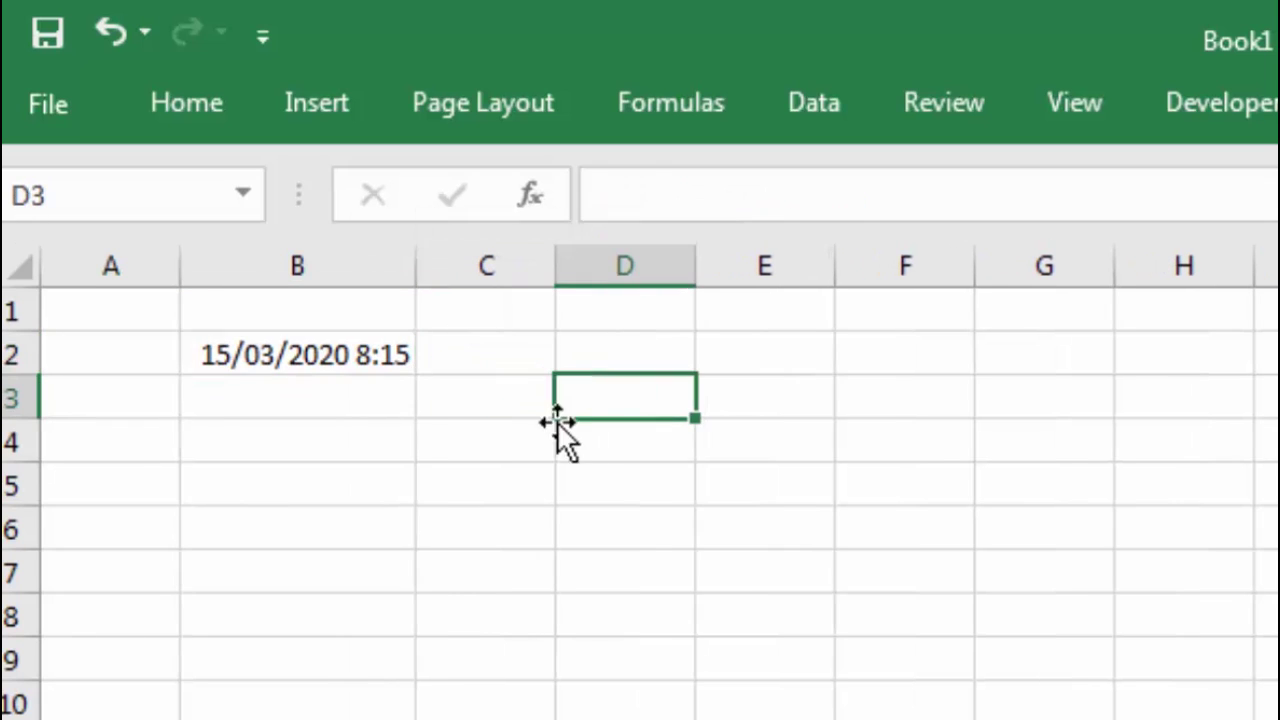
- Apply the custom number format dd/mm/yyyy h:mm:ss to cell B2 so it includes seconds
{"action": "left_click", "coordinate": [414, 351]}
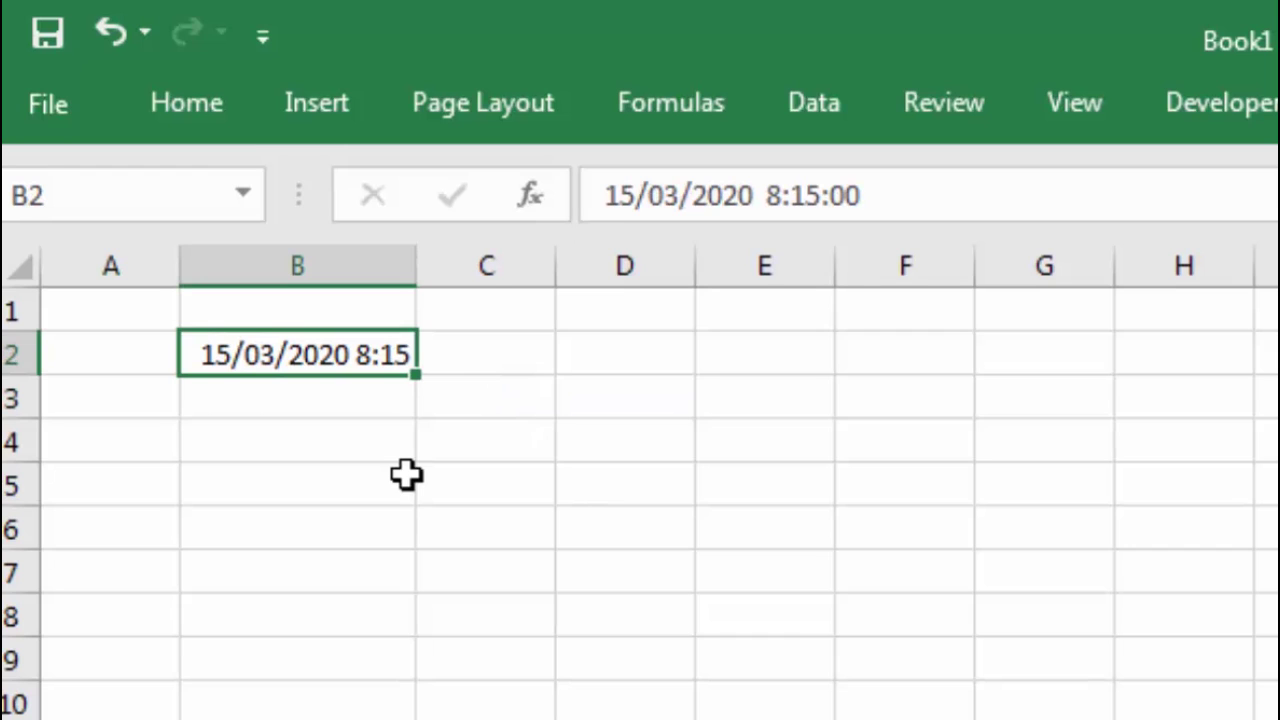
{"action": "right_click", "coordinate": [370, 353]}
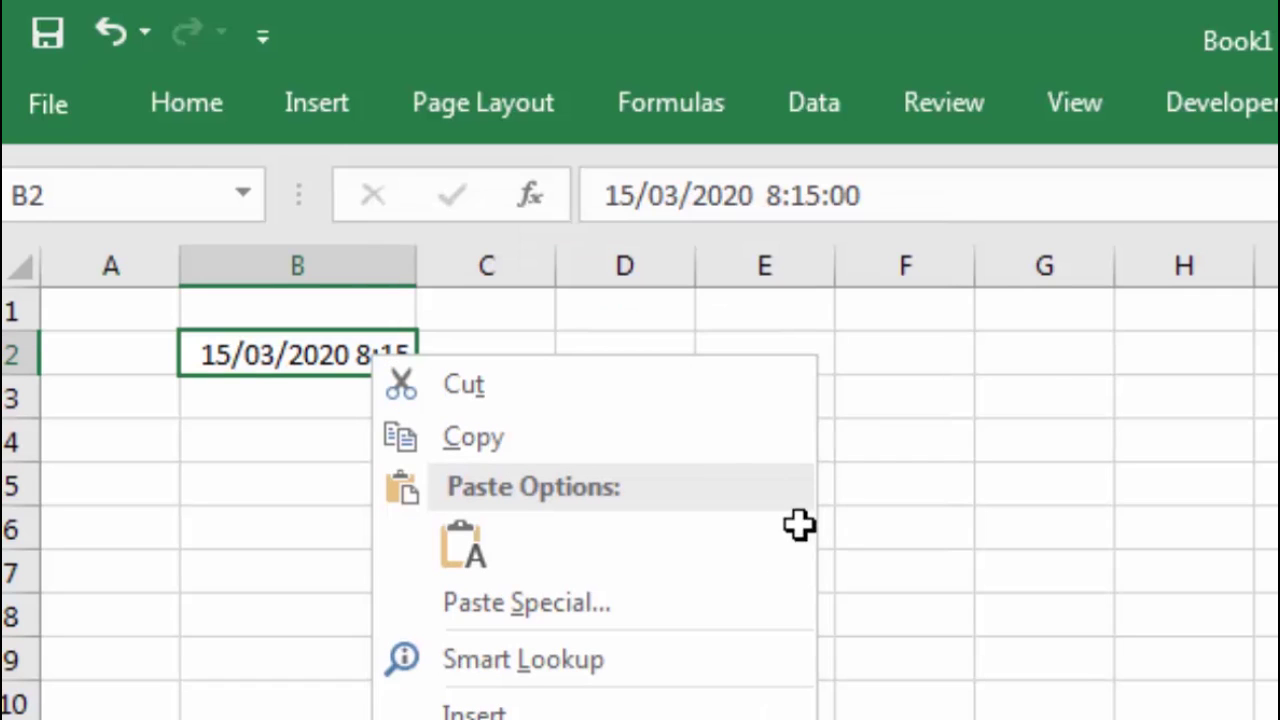
{"action": "key", "text": "ctrl+1"}
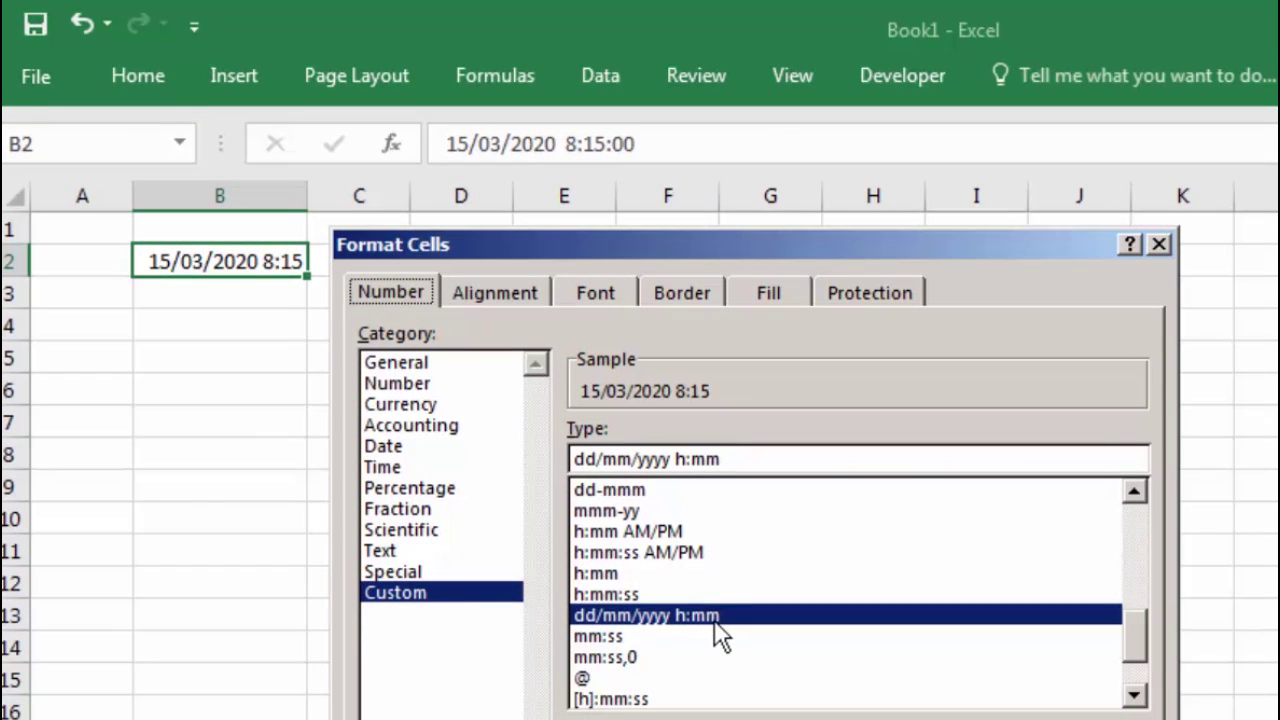
{"action": "left_click", "coordinate": [740, 459]}
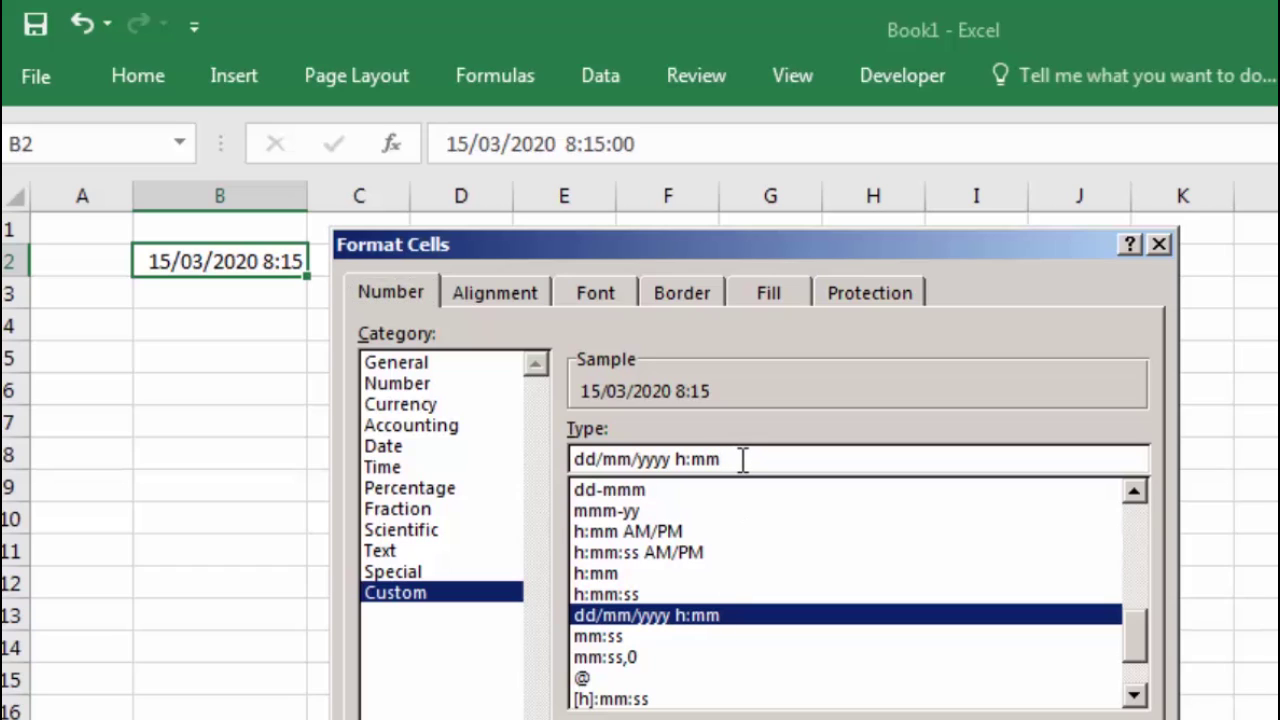
{"action": "type", "text": ":"}
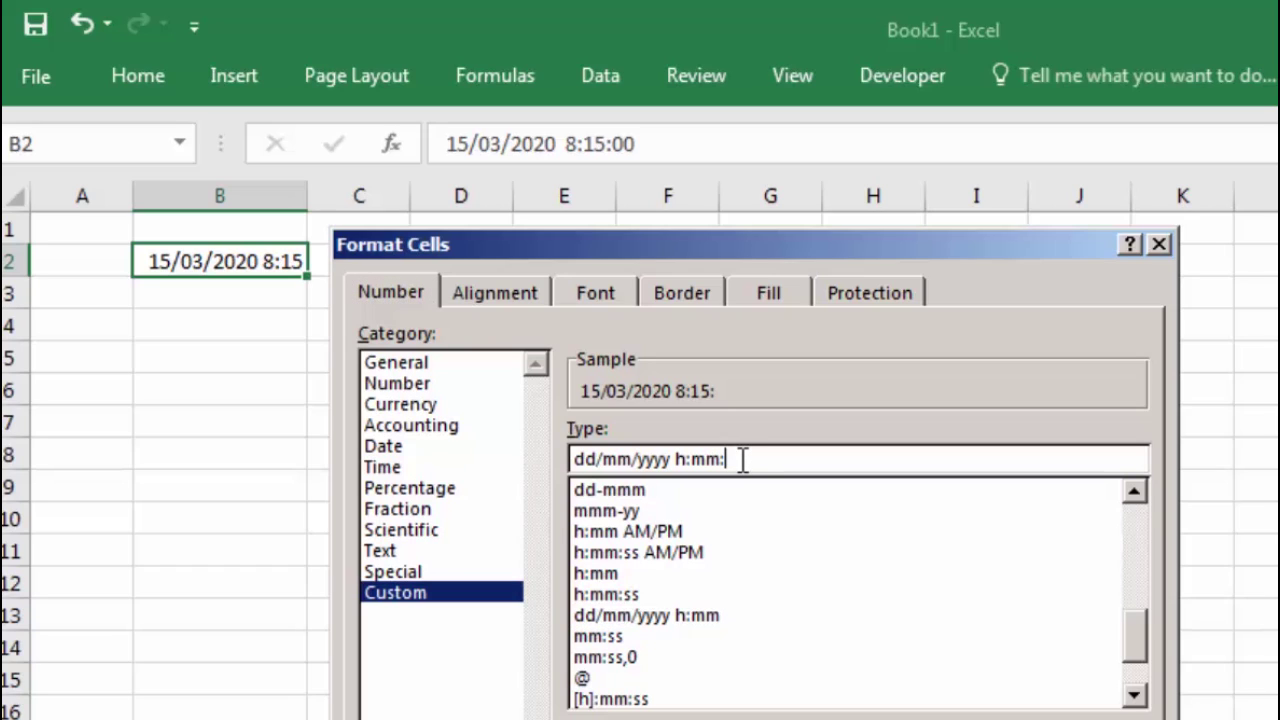
{"action": "type", "text": "ss"}
{"action": "key", "text": "Return"}
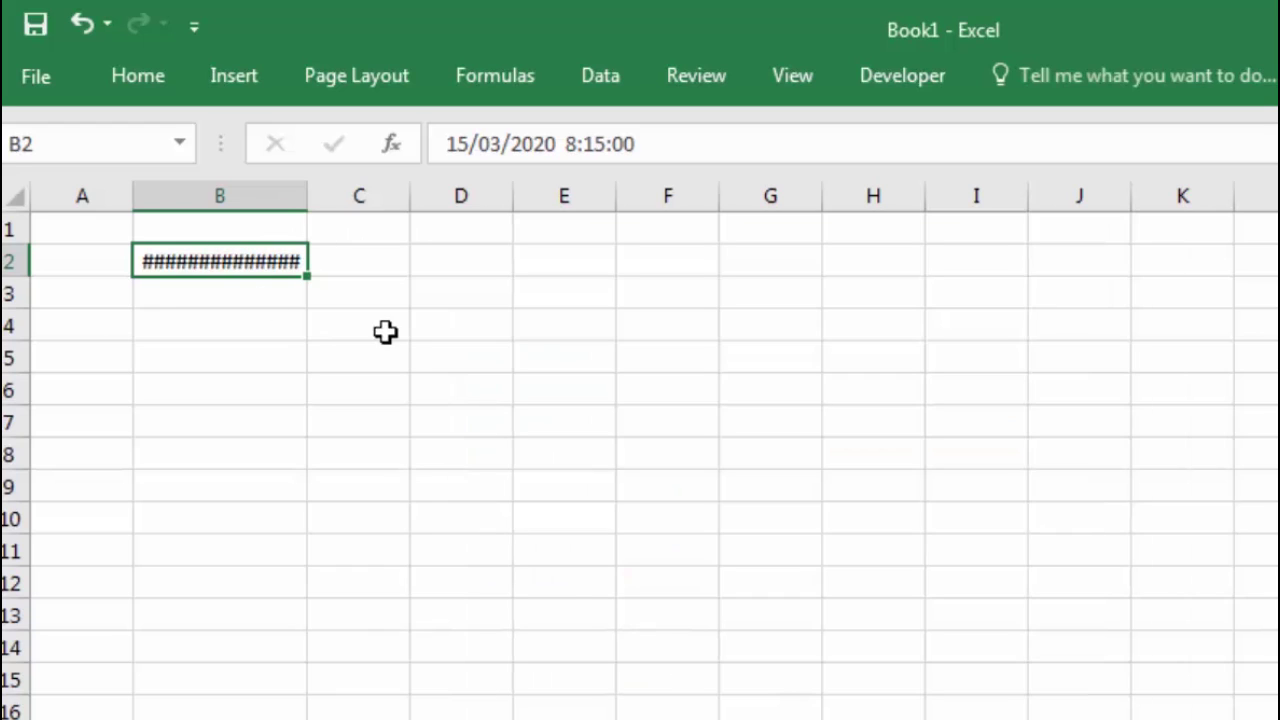
- Widen column B slightly more to fit the date and time with seconds
{"action": "left_click", "coordinate": [340, 325]}
{"action": "left_click_drag", "start_coordinate": [312, 196], "coordinate": [333, 196]}
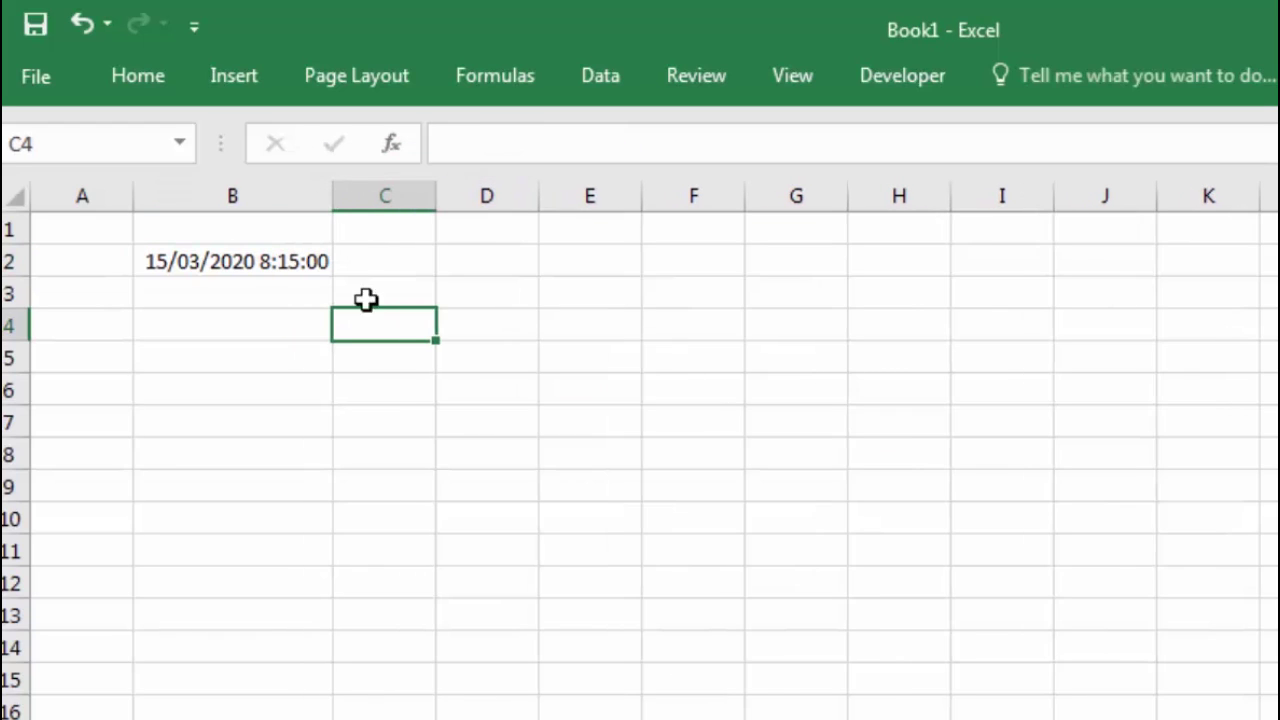
{"action": "left_click", "coordinate": [403, 410]}
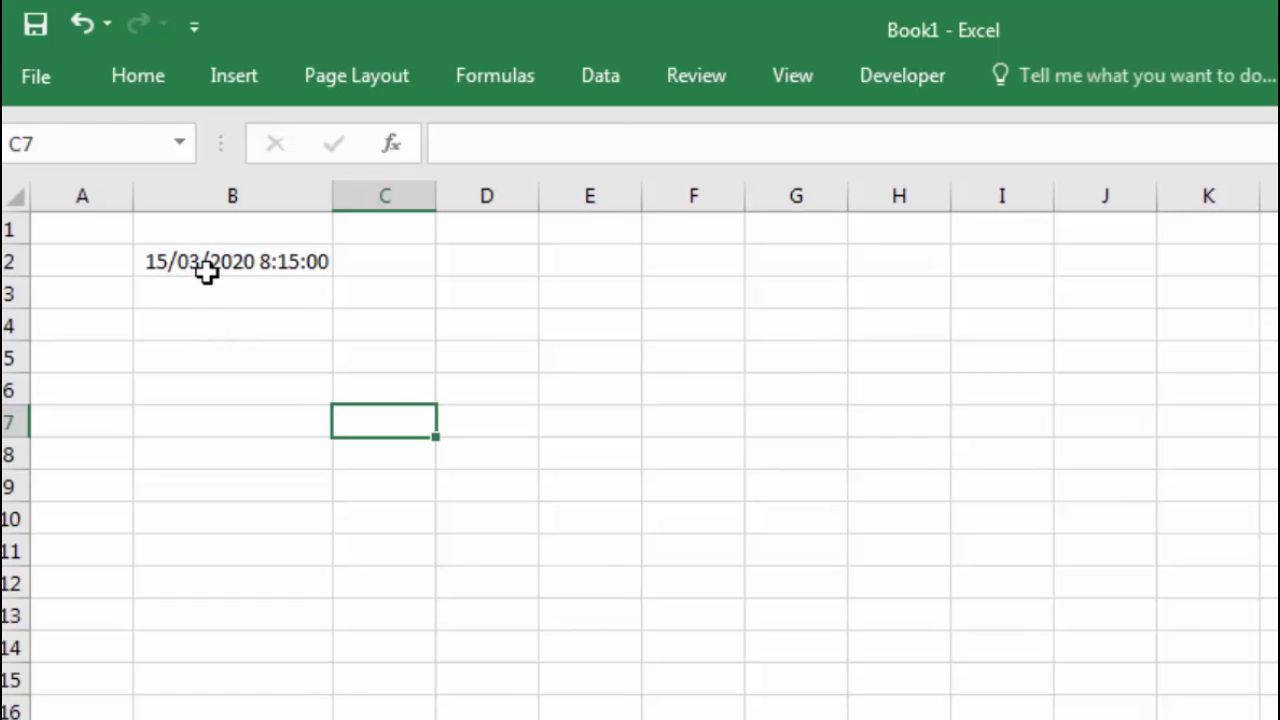
{"action": "left_click", "coordinate": [259, 293]}
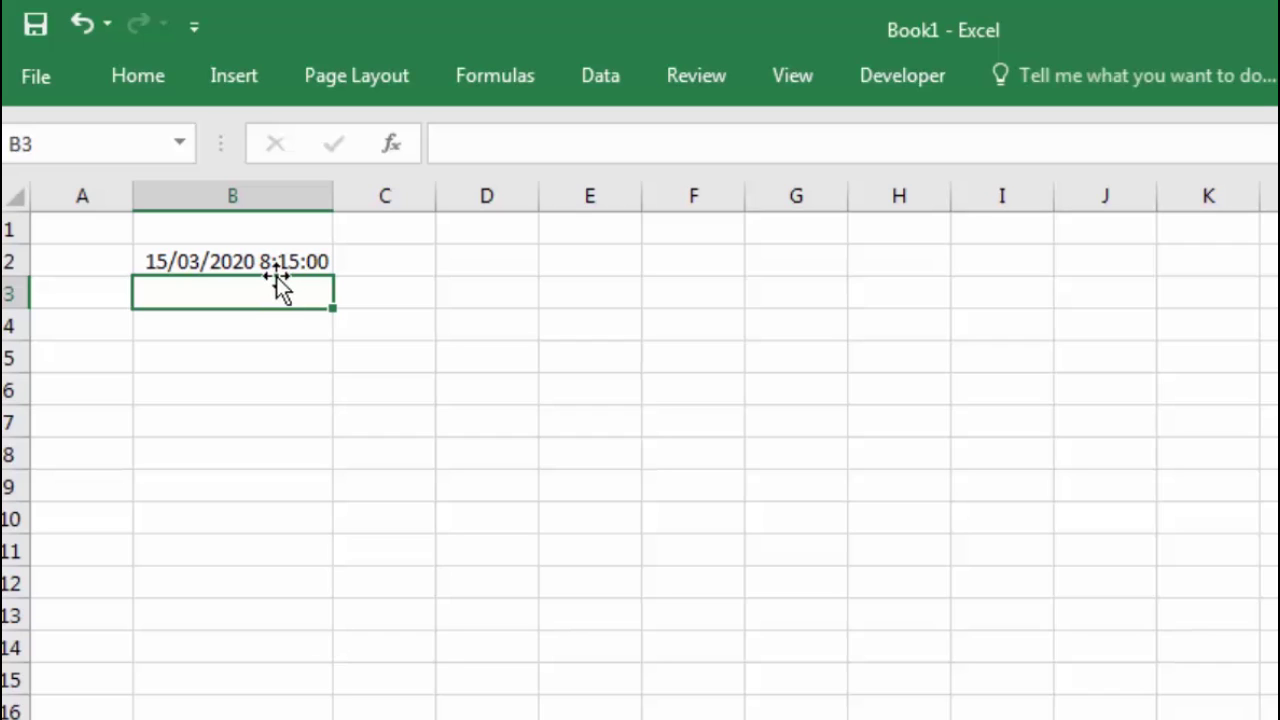
{"action": "left_click", "coordinate": [478, 376]}
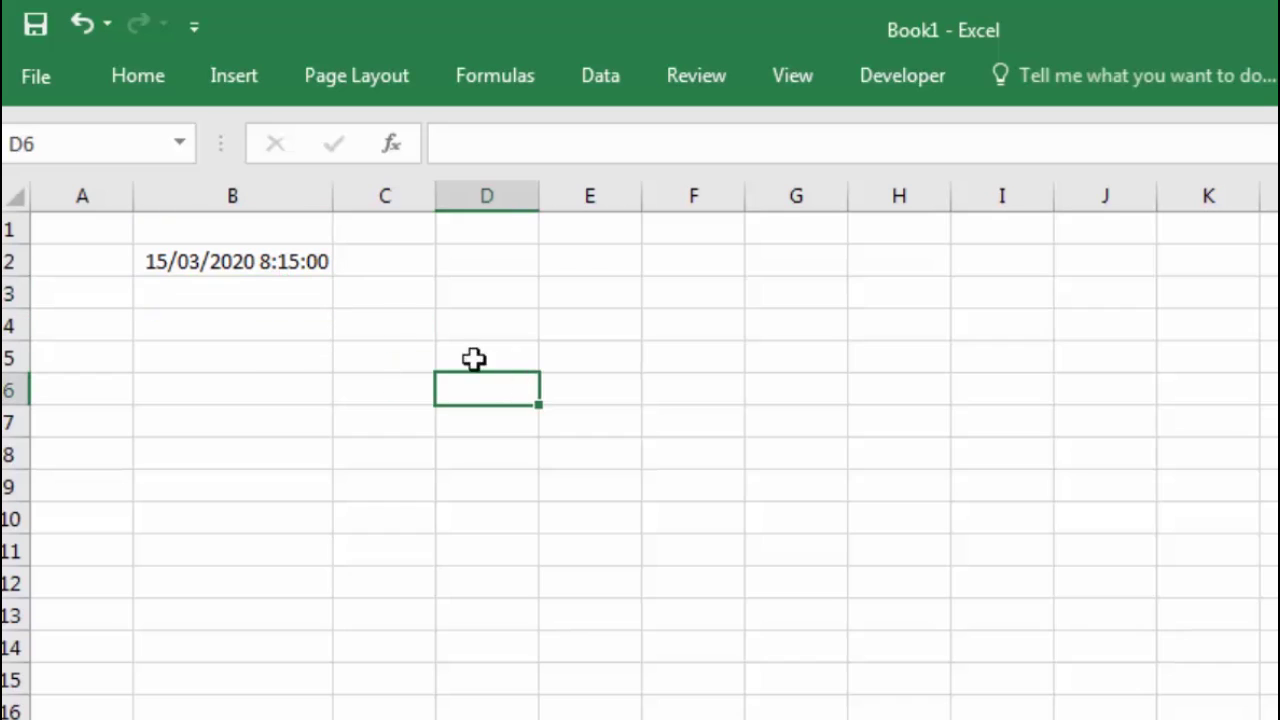
- Enter the formula =B2+TIME(10;00;00) in cell B3 to add ten hours to the date and time in B2
{"action": "left_click", "coordinate": [255, 294]}
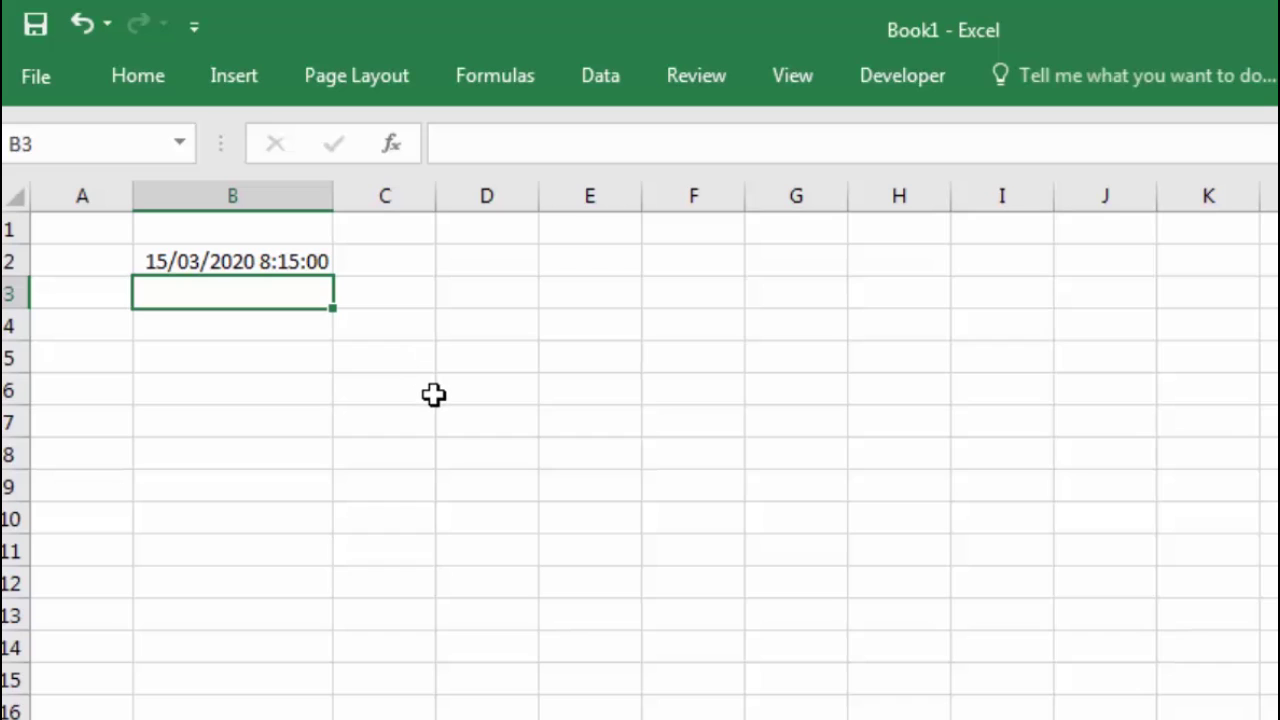
{"action": "type", "text": "="}
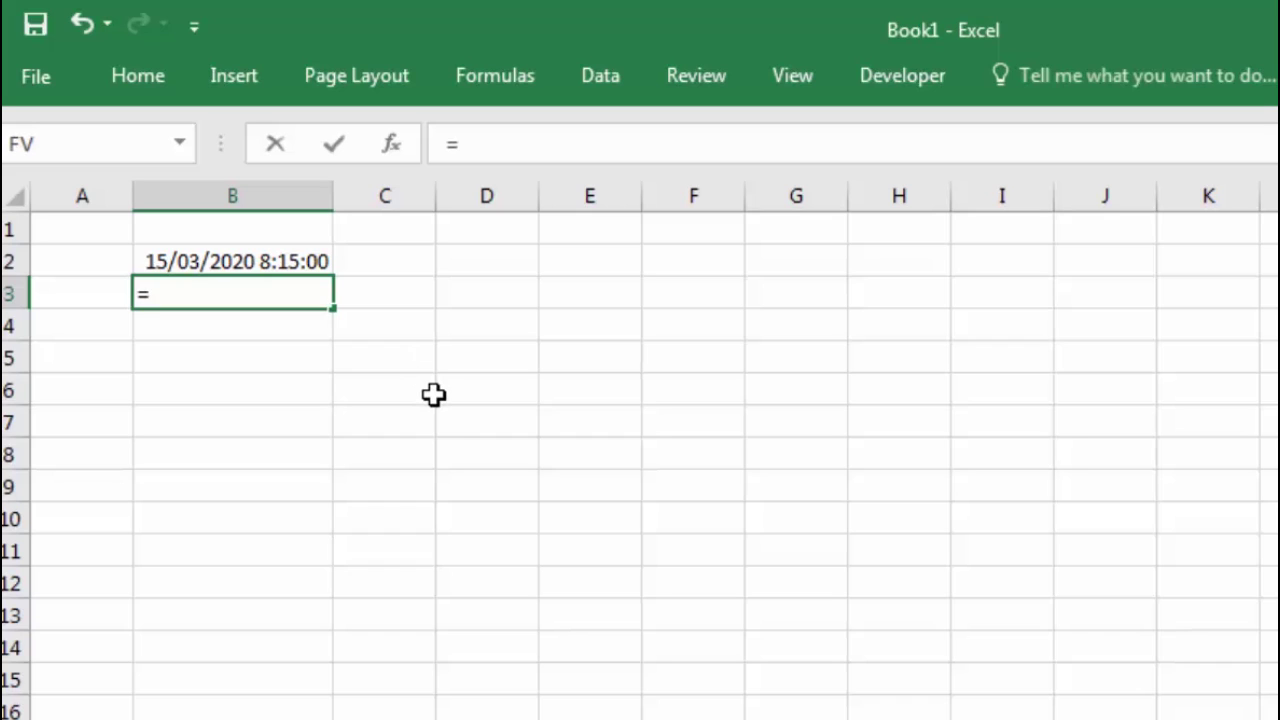
{"action": "key", "text": "Up"}
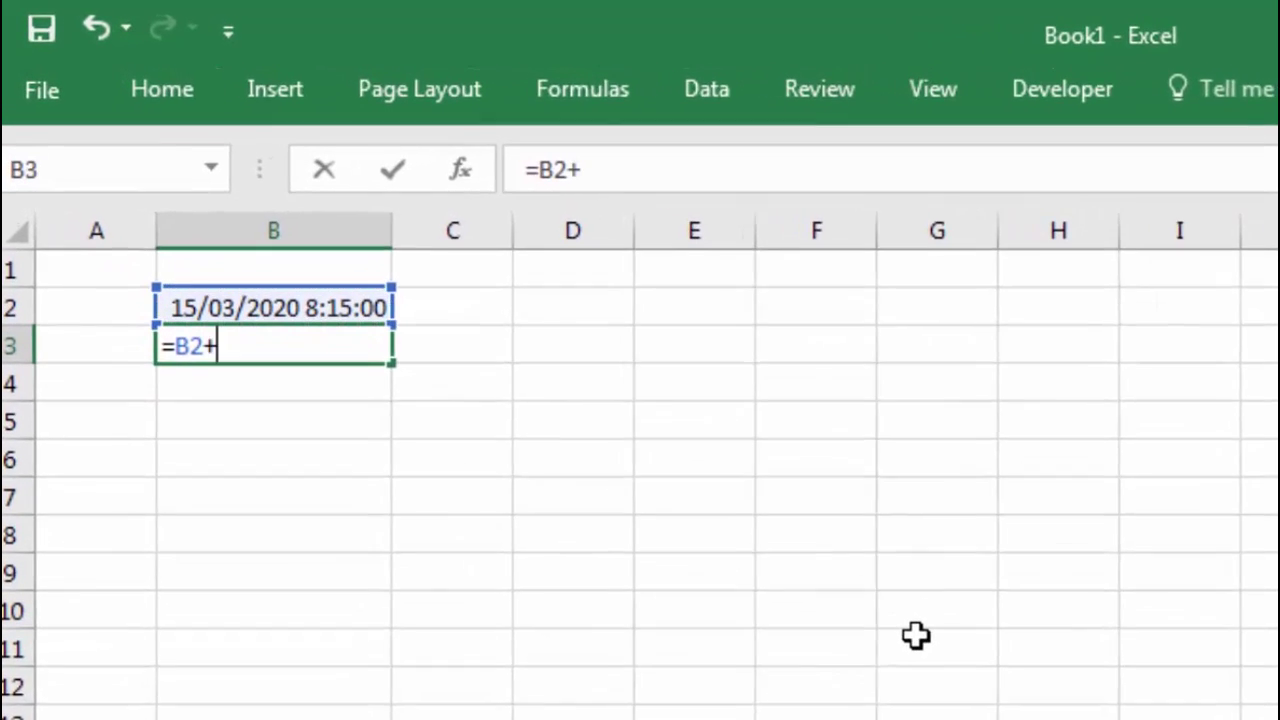
{"action": "type", "text": "+tim"}
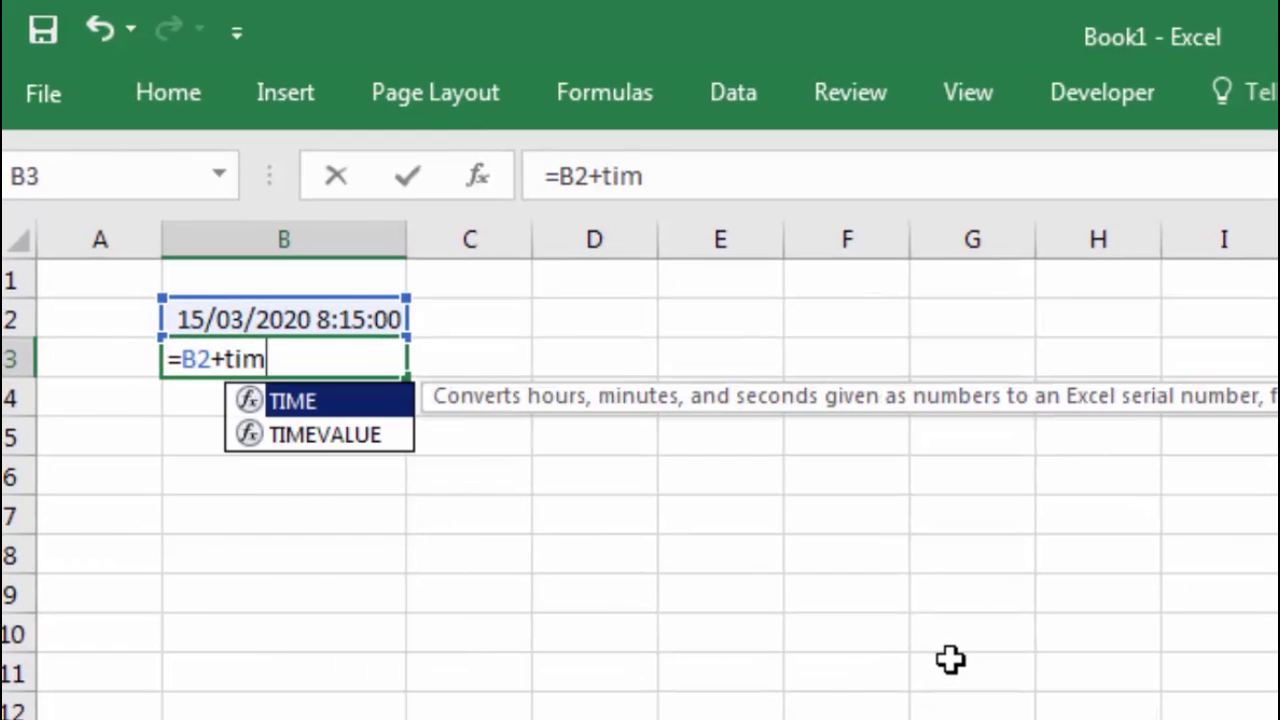
{"action": "key", "text": "Tab"}
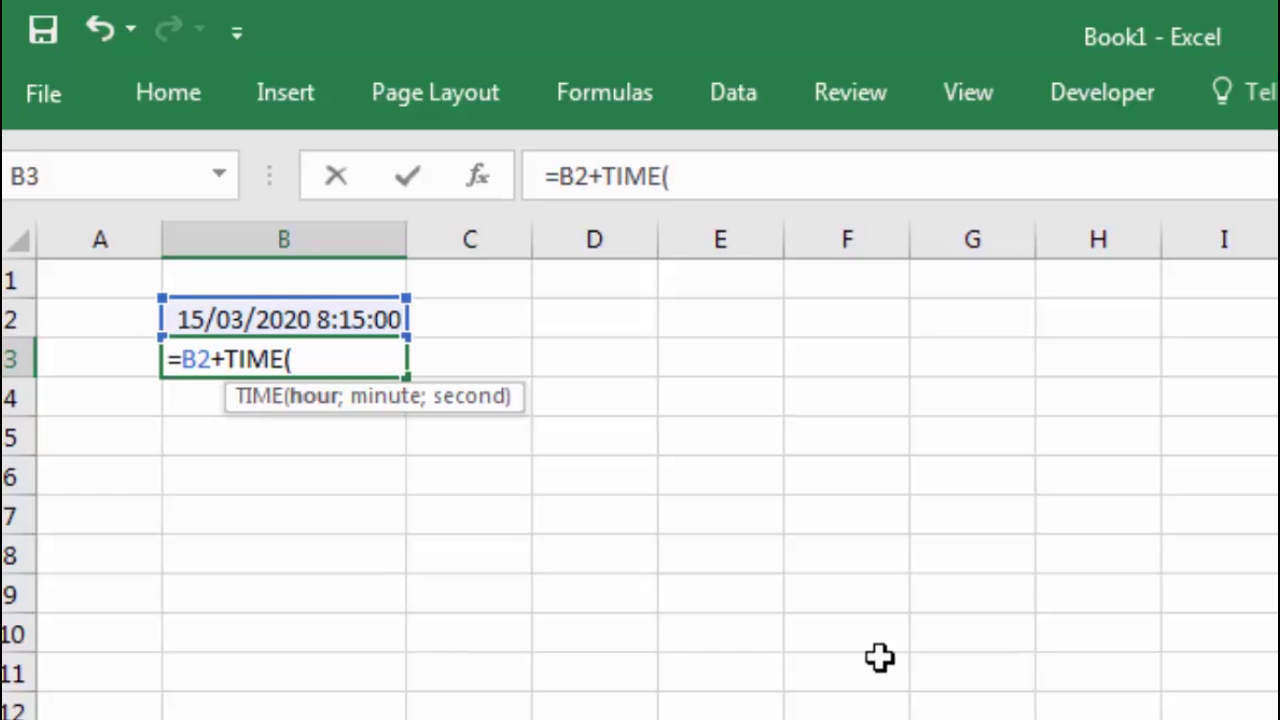
{"action": "type", "text": "10"}
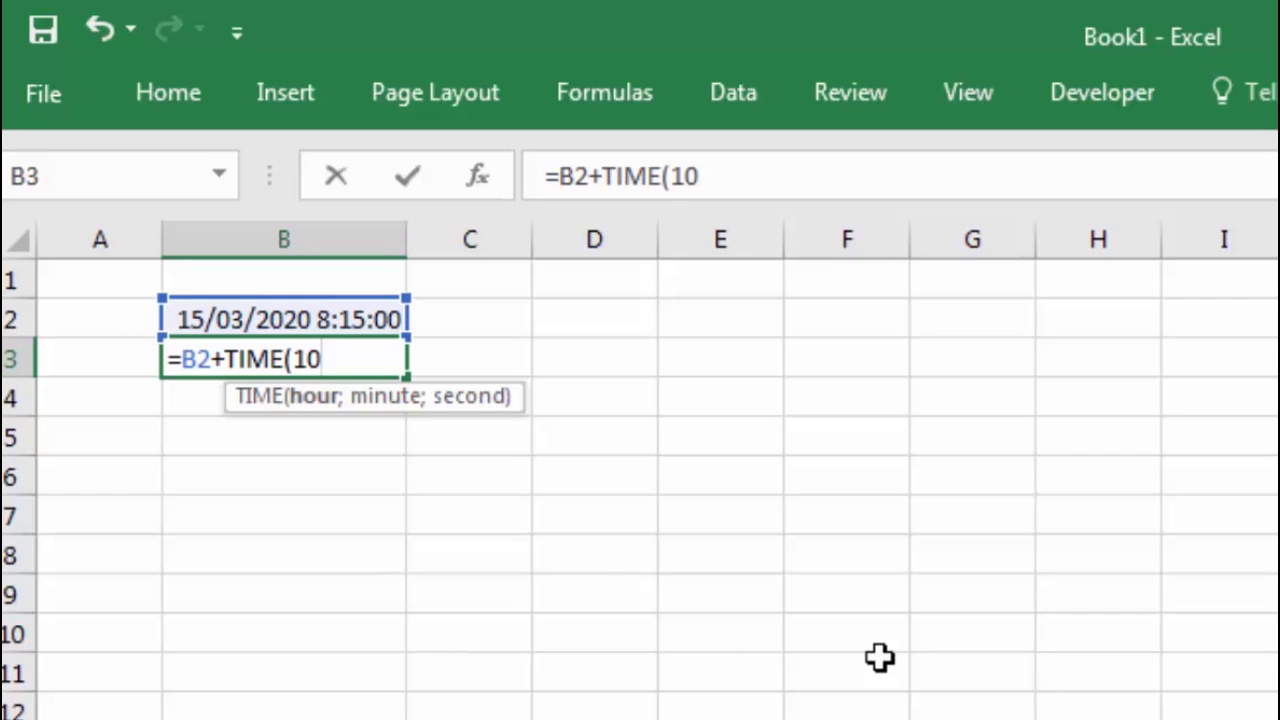
{"action": "type", "text": ";"}
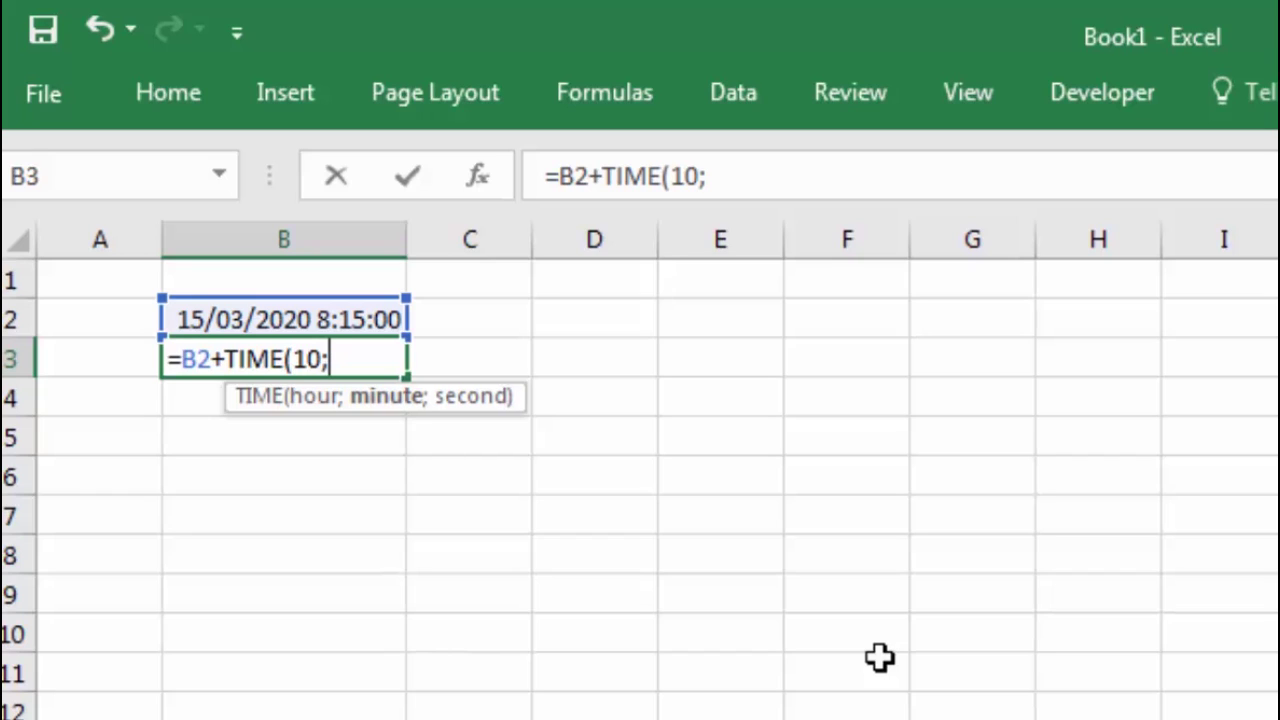
{"action": "type", "text": "0"}
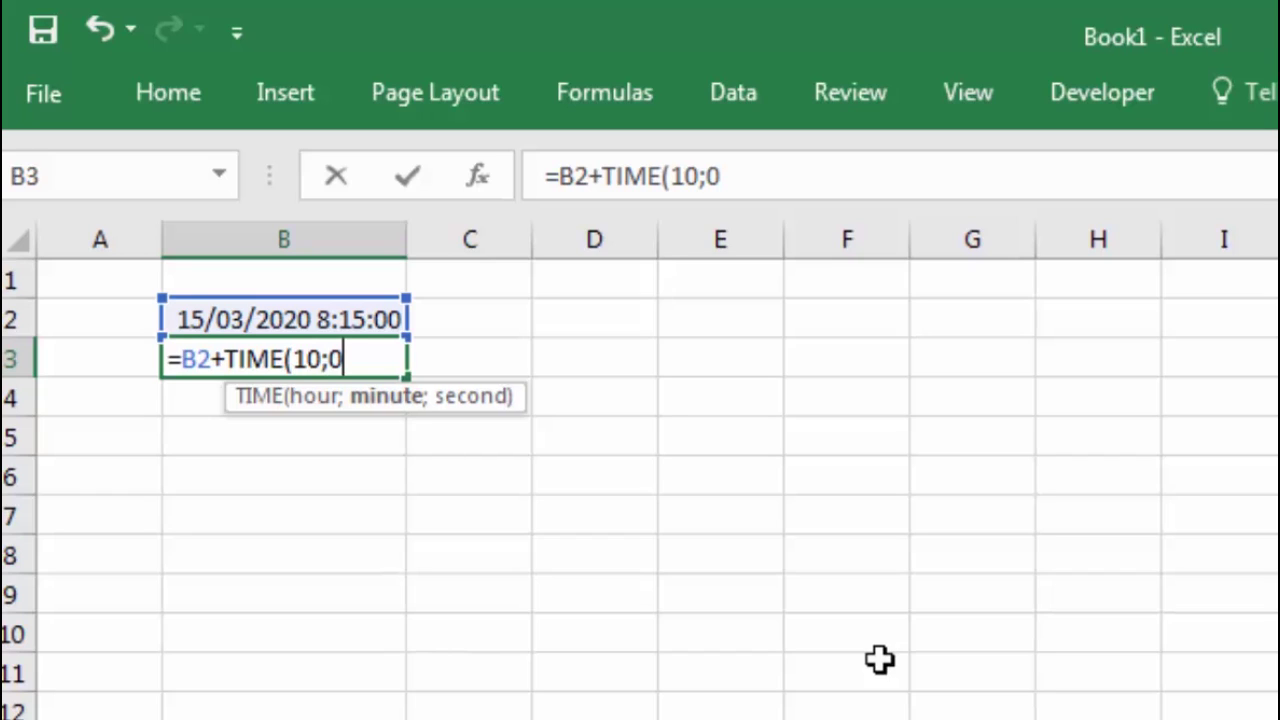
{"action": "type", "text": "0;"}
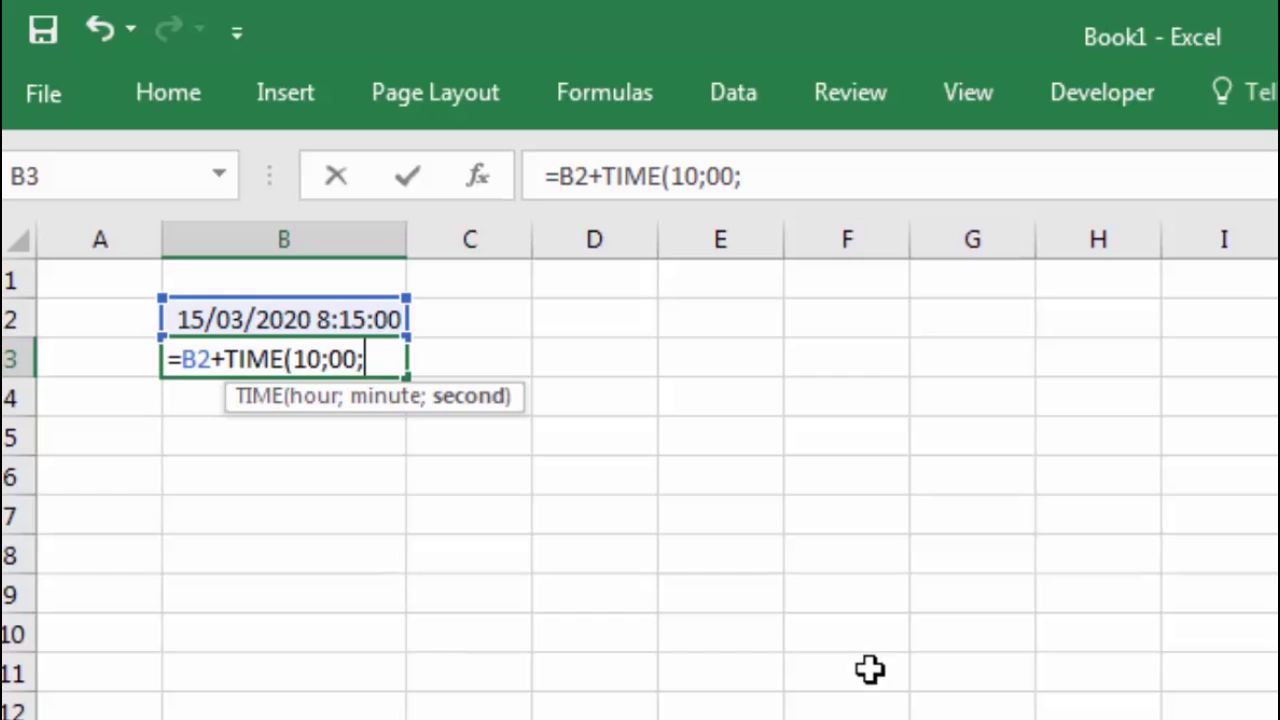
{"action": "type", "text": "00"}
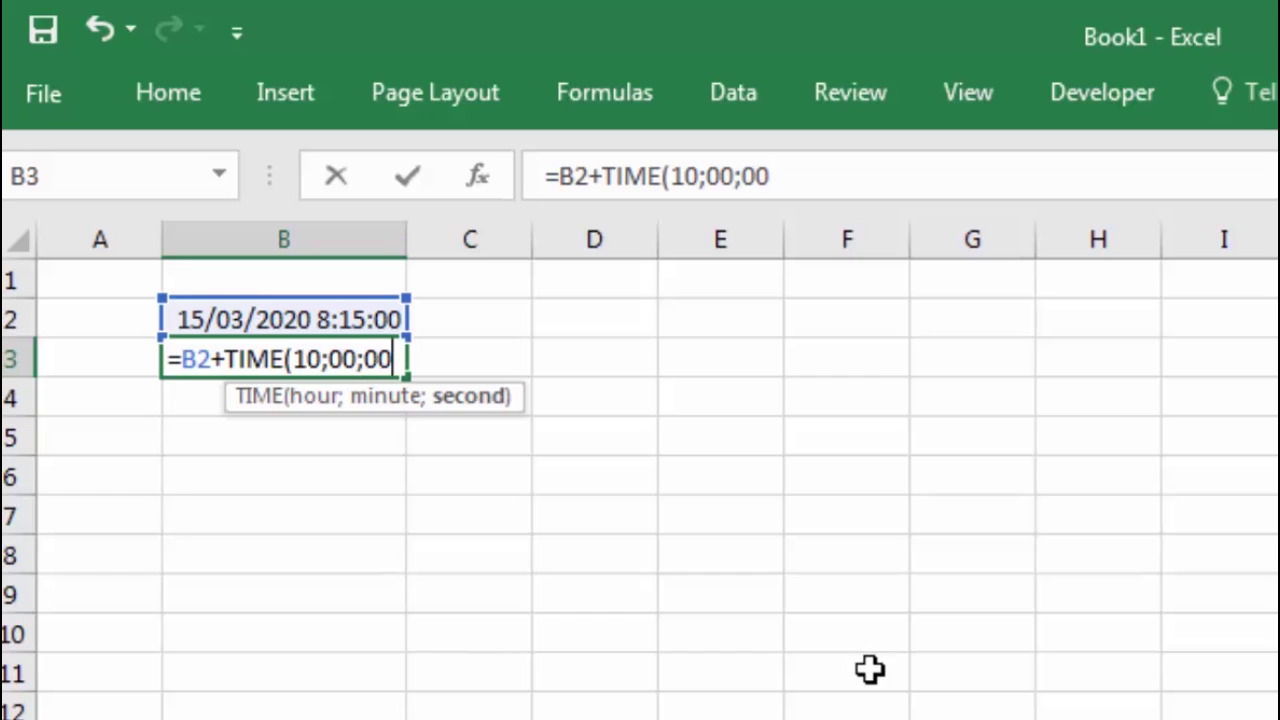
{"action": "type", "text": ")"}
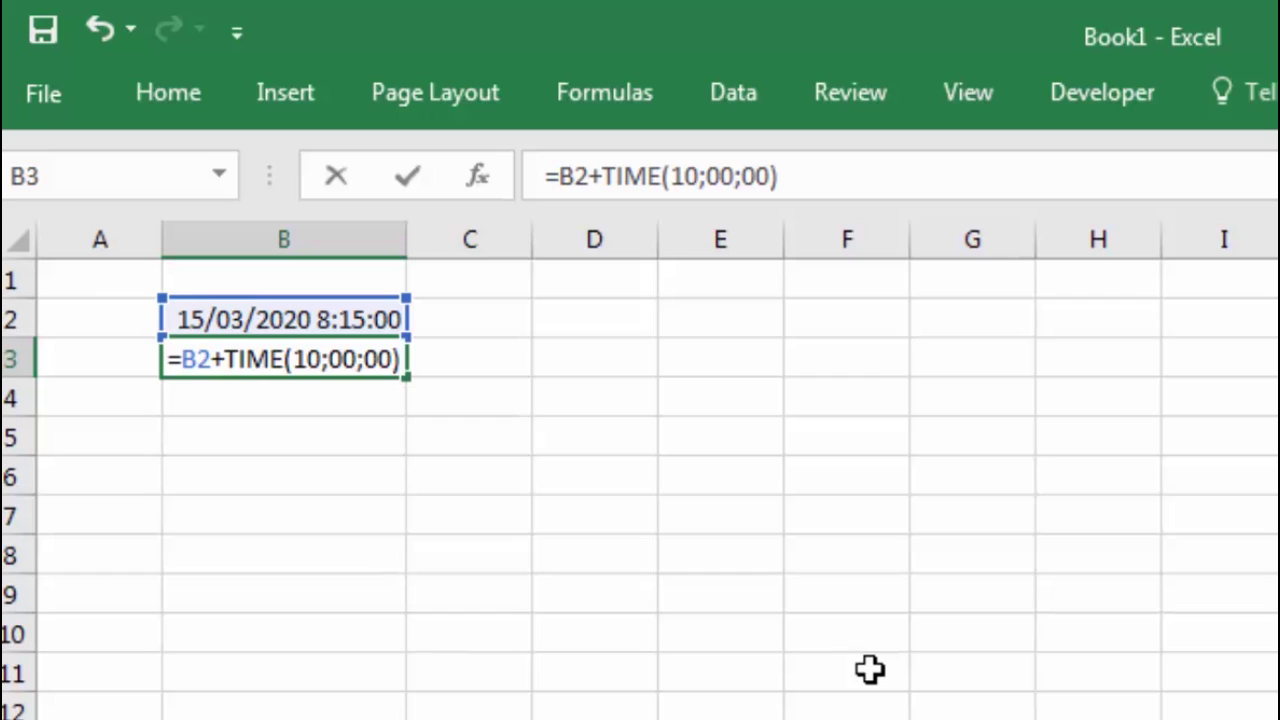
{"action": "key", "text": "Return"}
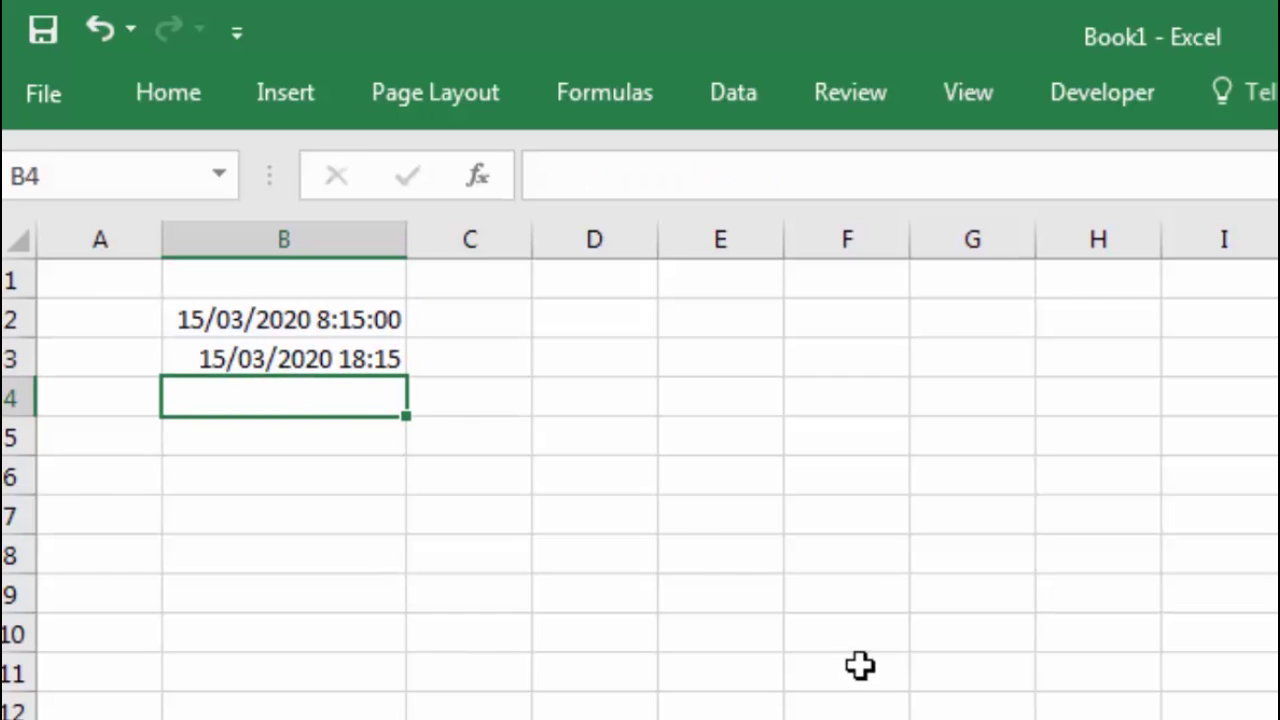
- Inspect the formula in cell B3 and its reference to B2
{"action": "left_click", "coordinate": [670, 527]}
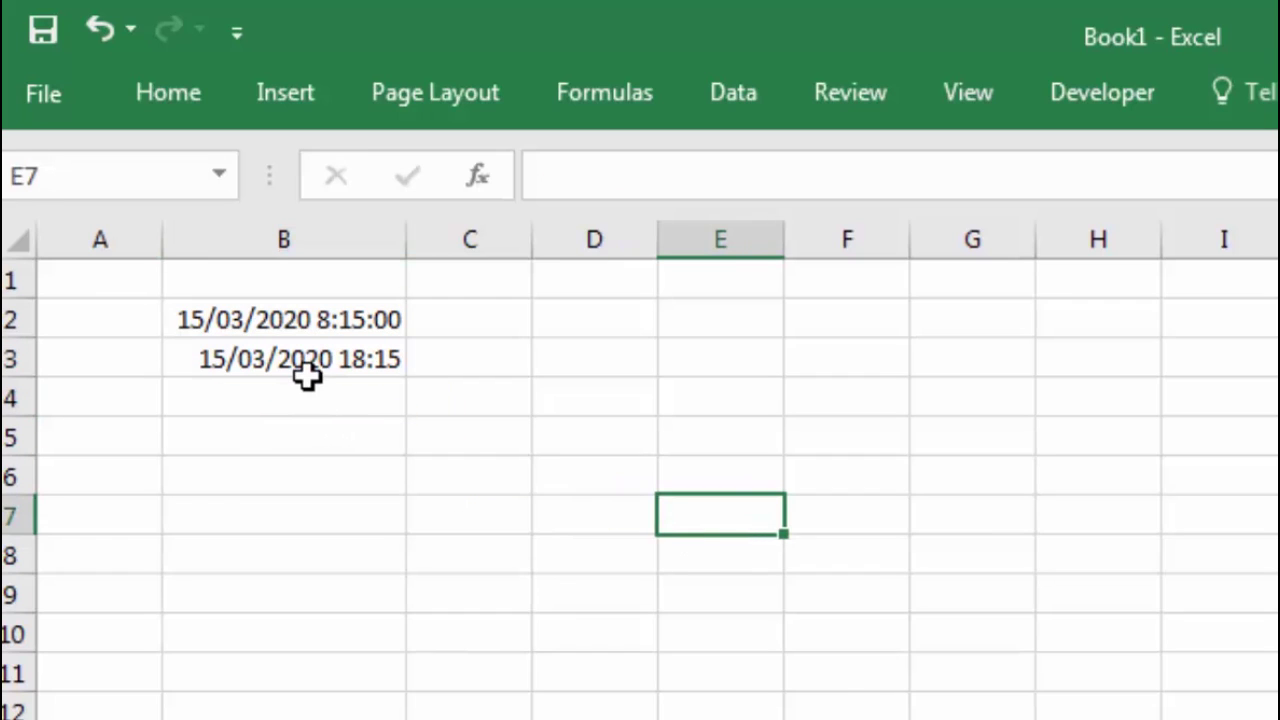
{"action": "left_click", "coordinate": [200, 360]}
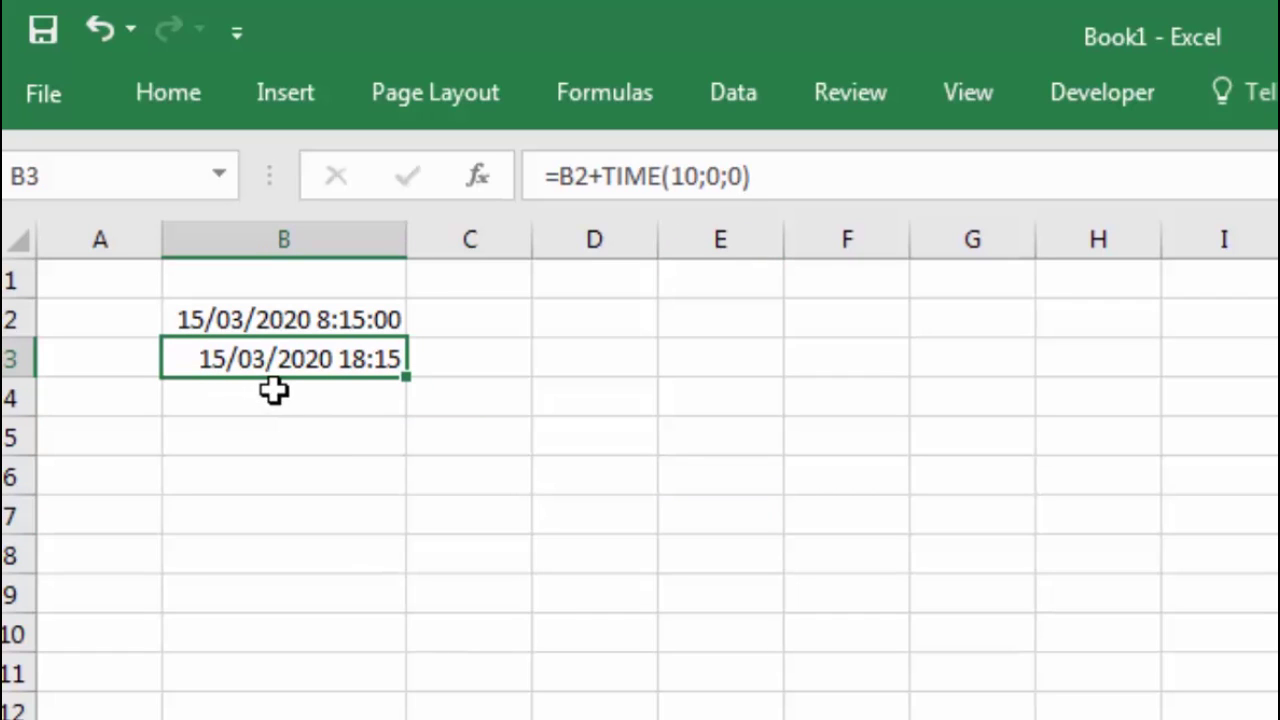
{"action": "double_click", "coordinate": [370, 362]}
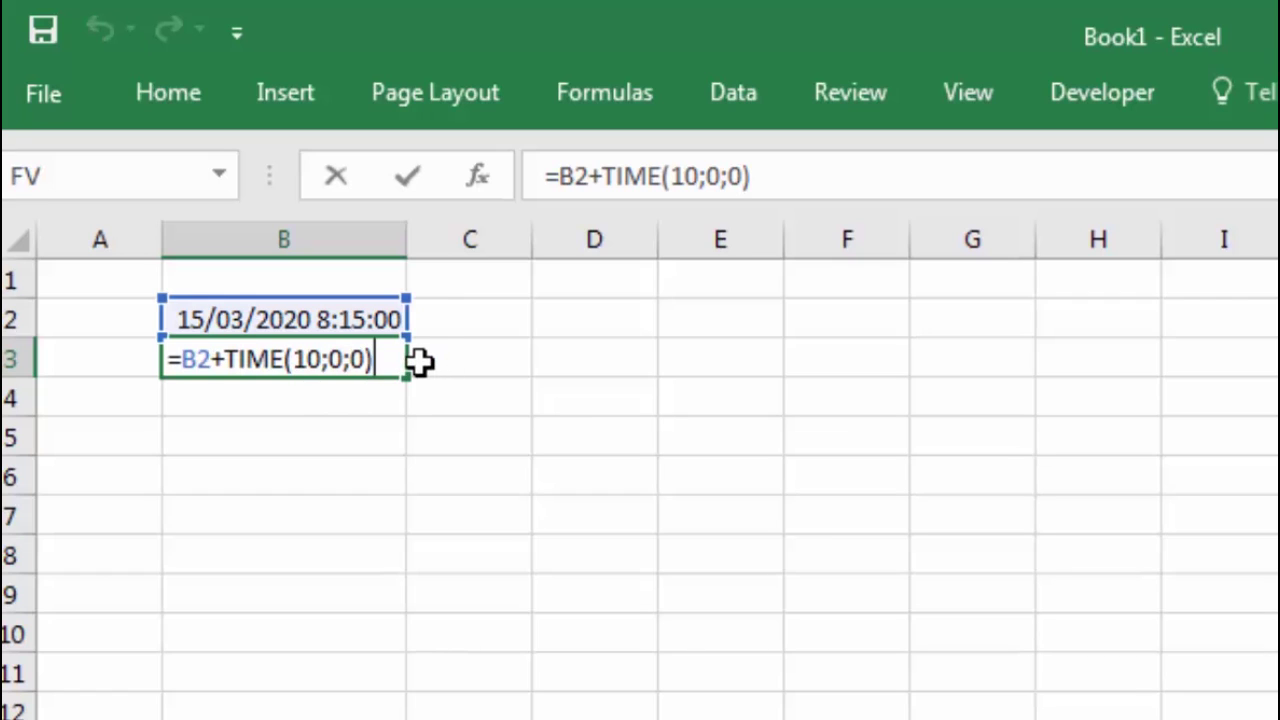
{"action": "key", "text": "Return"}
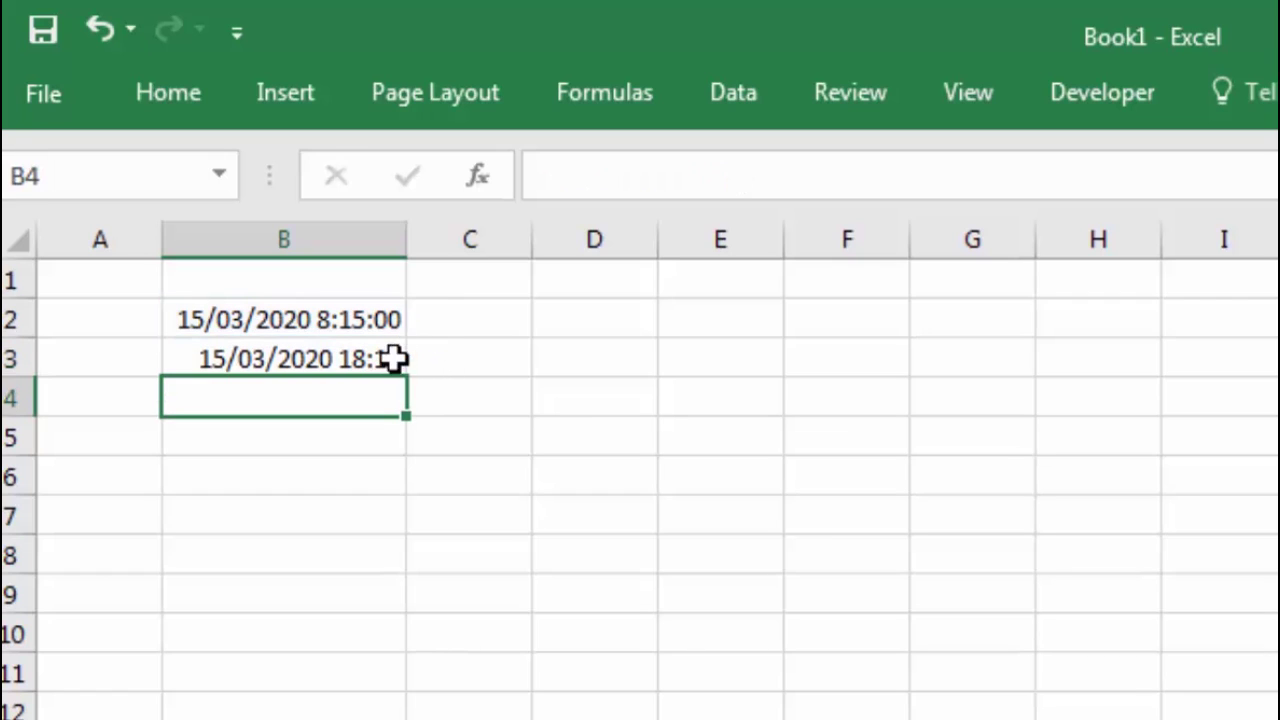
- Apply the custom number format dd/mm/yyyy h:mm:ss to cell B3 so its time includes seconds
{"action": "left_click", "coordinate": [374, 358]}
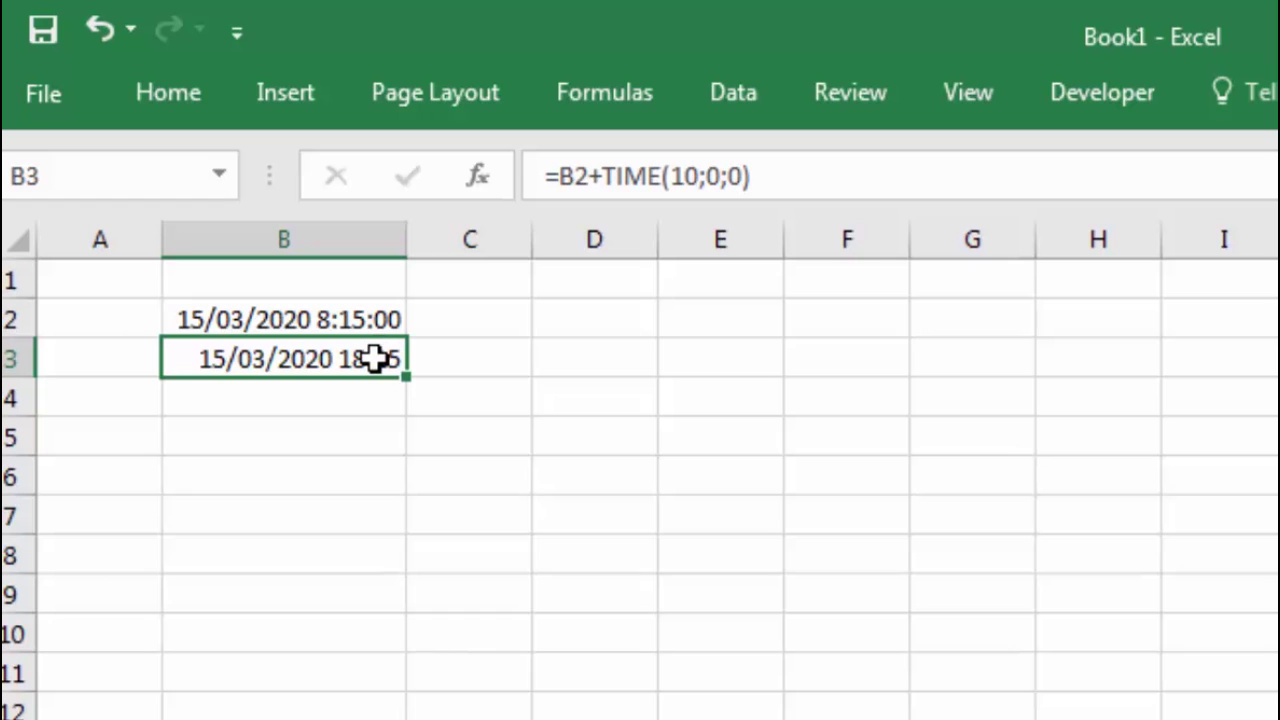
{"action": "right_click", "coordinate": [374, 358]}
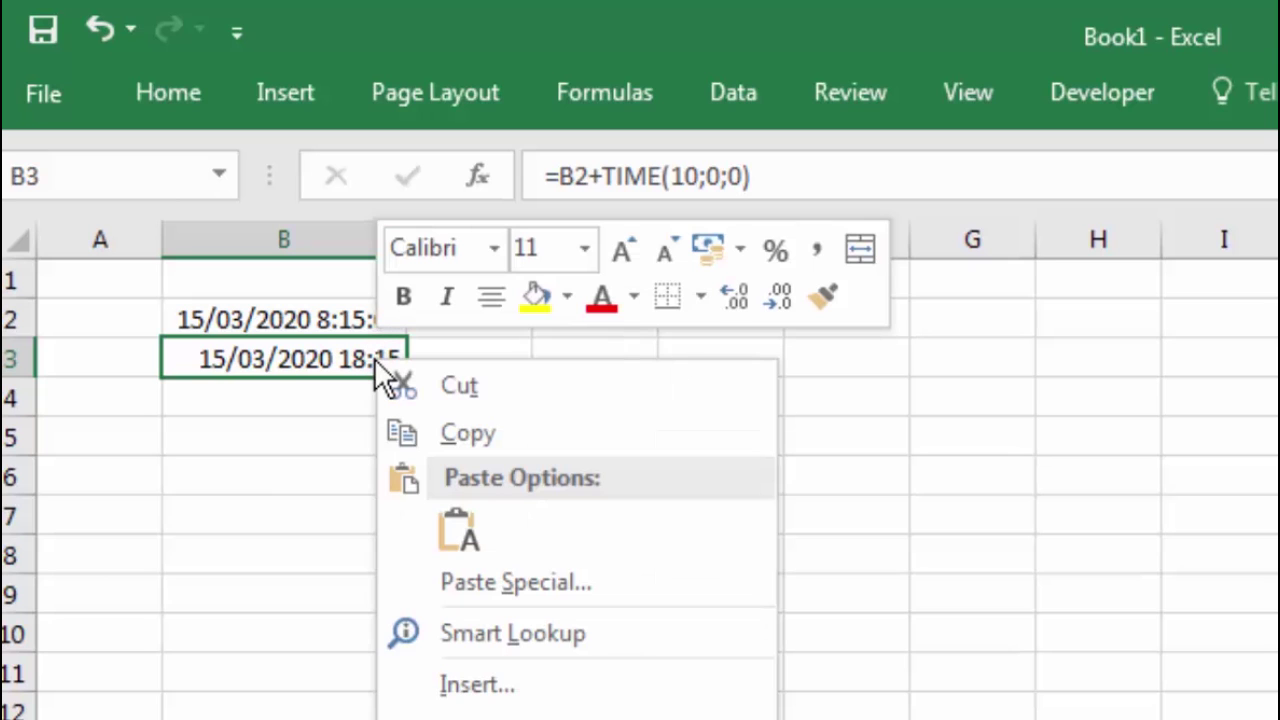
{"action": "key", "text": "f"}
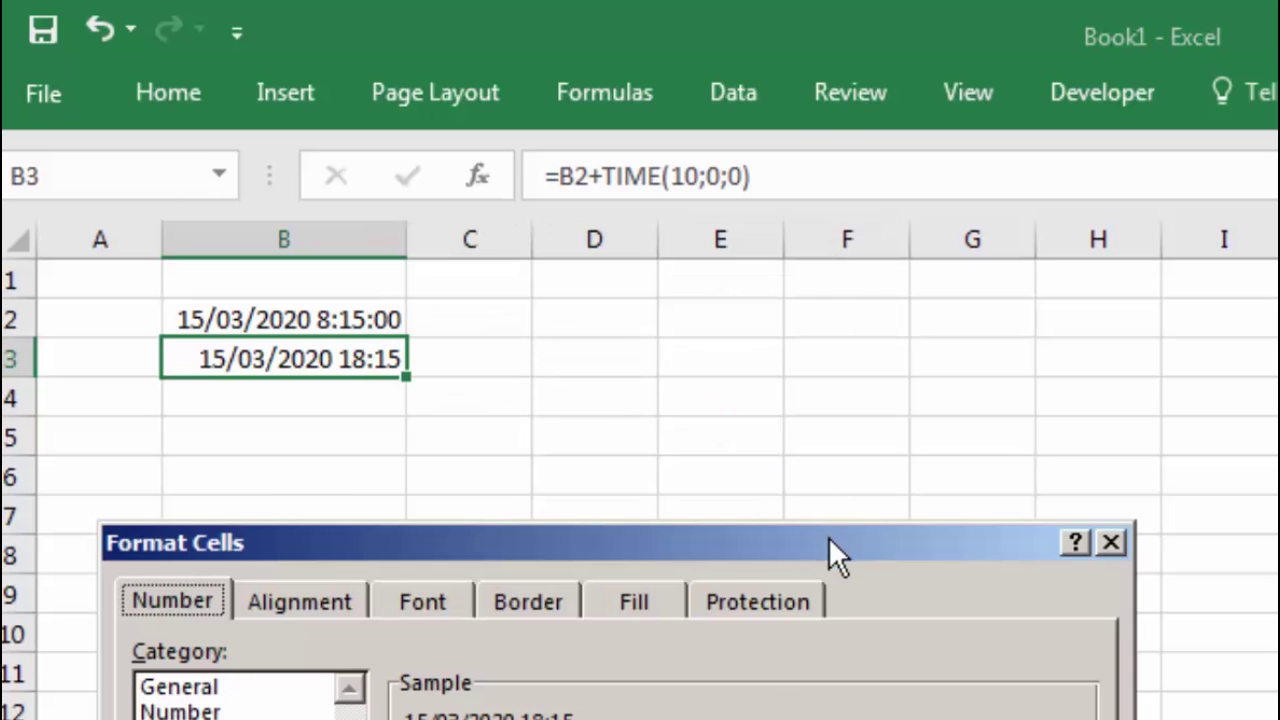
{"action": "left_click_drag", "start_coordinate": [828, 536], "coordinate": [1115, 320]}
{"action": "left_click", "coordinate": [890, 580]}
{"action": "type", "text": ":ss"}
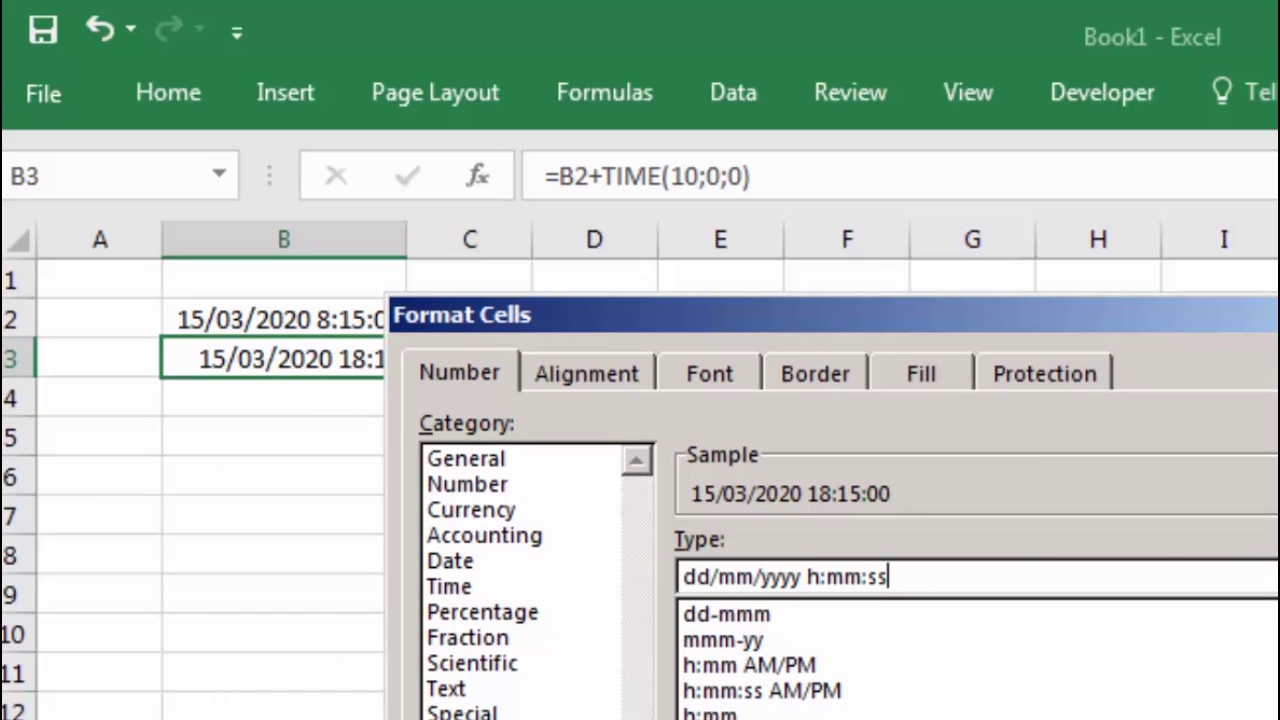
{"action": "key", "text": "Return"}
- Widen column B slightly to give the date and time in B3 more room
{"action": "left_click", "coordinate": [720, 592]}
{"action": "left_click_drag", "start_coordinate": [405, 251], "coordinate": [424, 252]}
{"action": "left_click", "coordinate": [509, 394]}
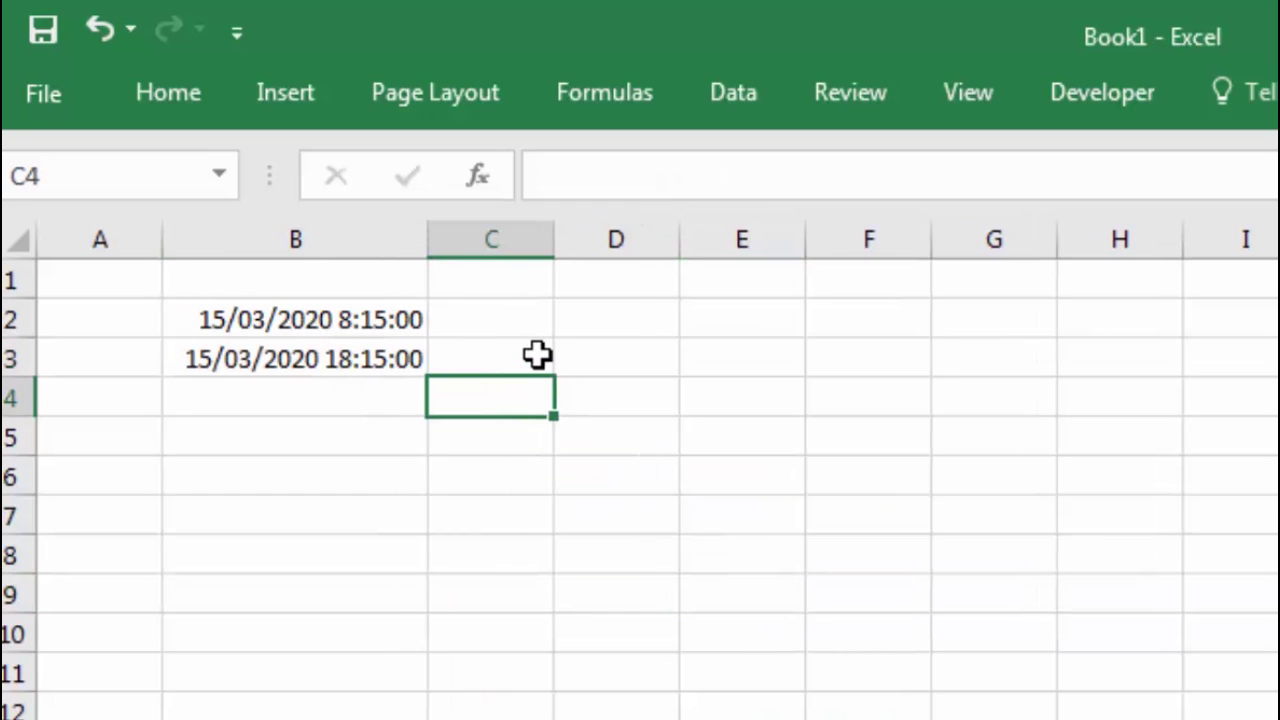
{"action": "left_click", "coordinate": [398, 358]}
{"action": "left_click", "coordinate": [589, 415]}
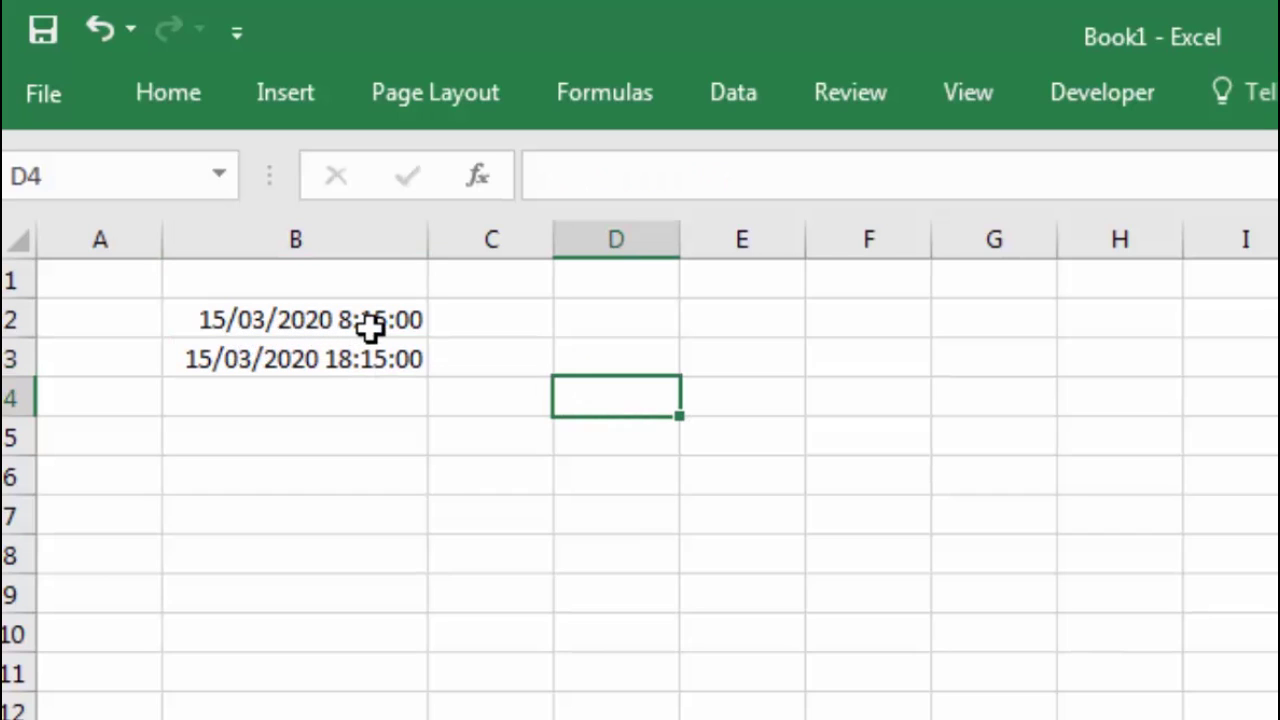
- Change the minute argument in B3's TIME formula to 12, making it =B2+TIME(10;12;0)
{"action": "left_click", "coordinate": [424, 320]}
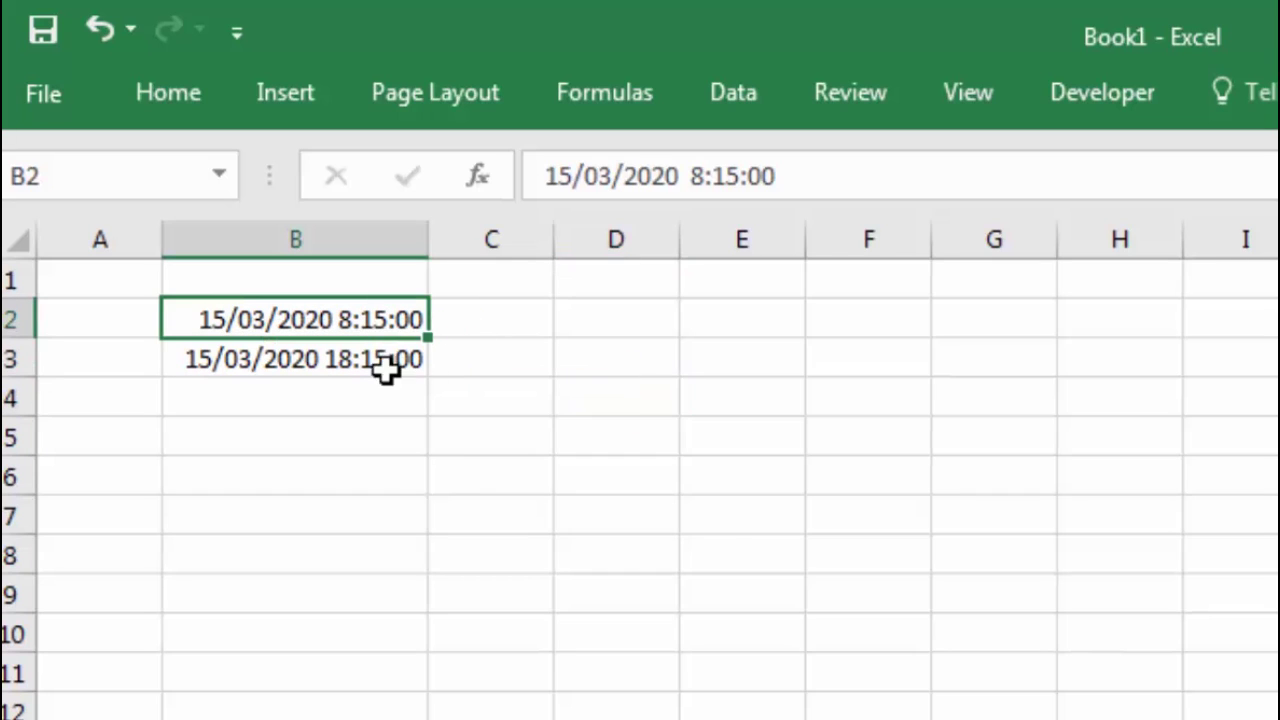
{"action": "left_click", "coordinate": [233, 368]}
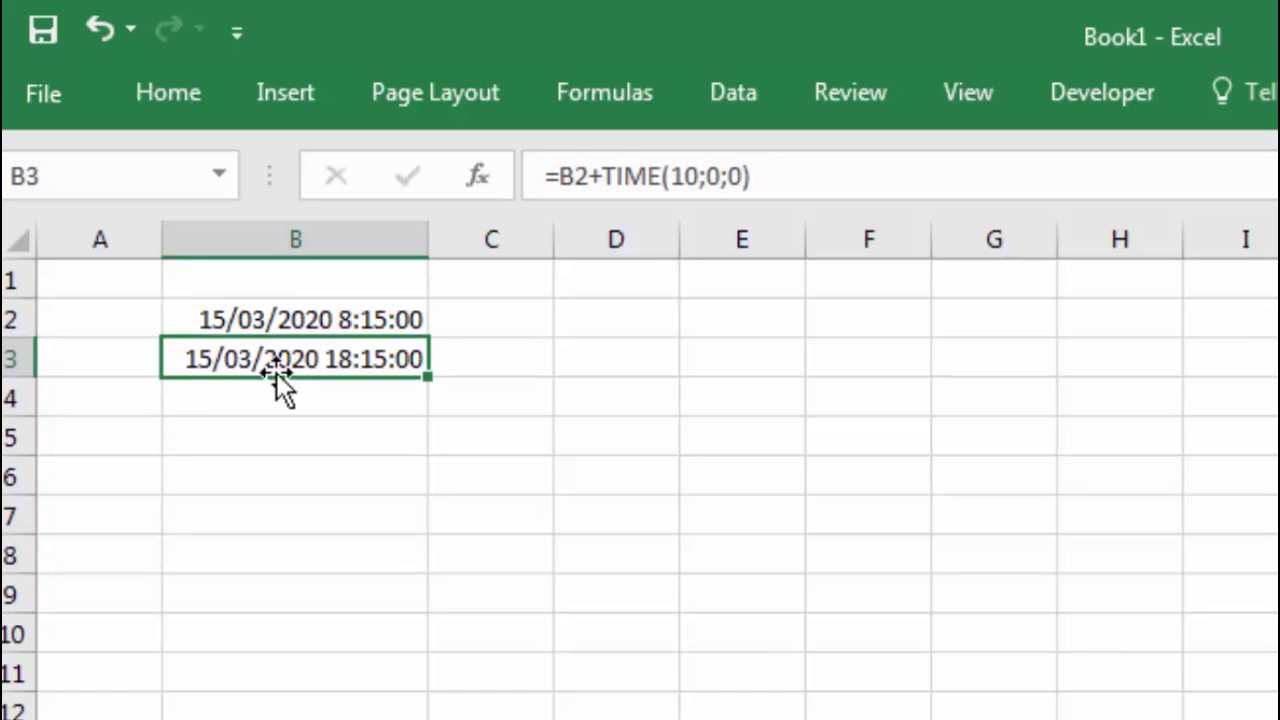
{"action": "double_click", "coordinate": [375, 362]}
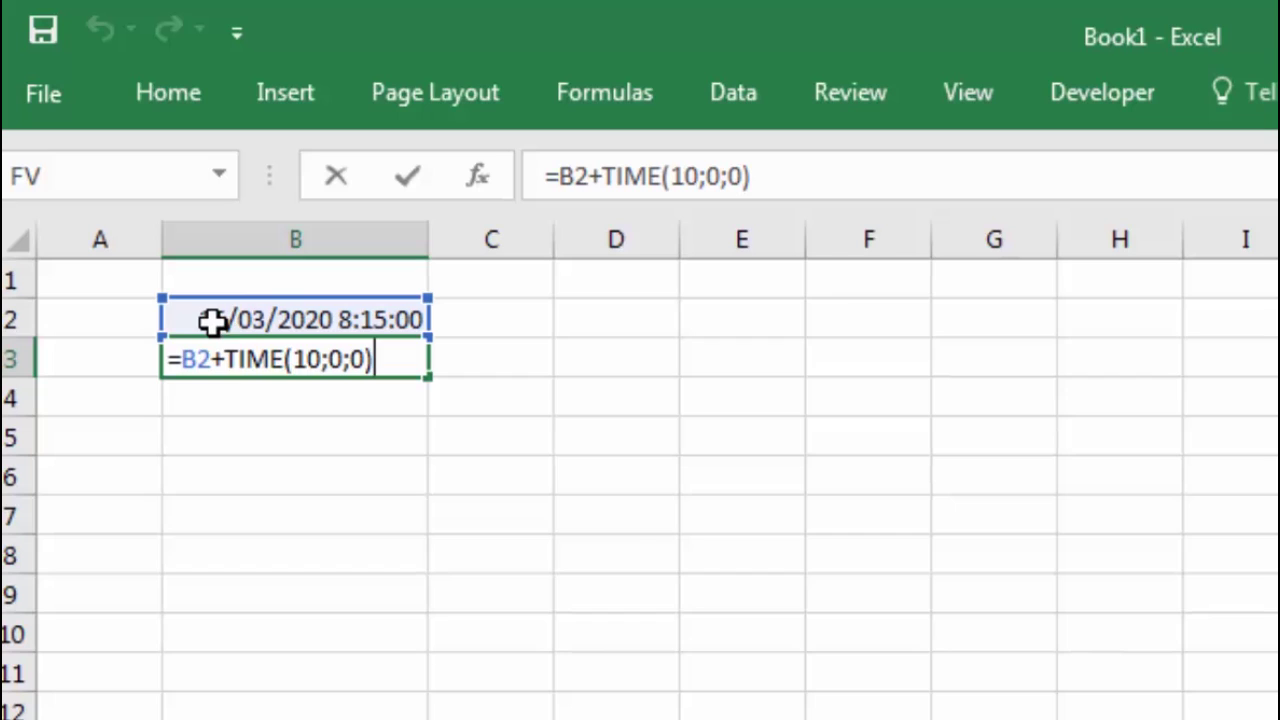
{"action": "left_click", "coordinate": [346, 366]}
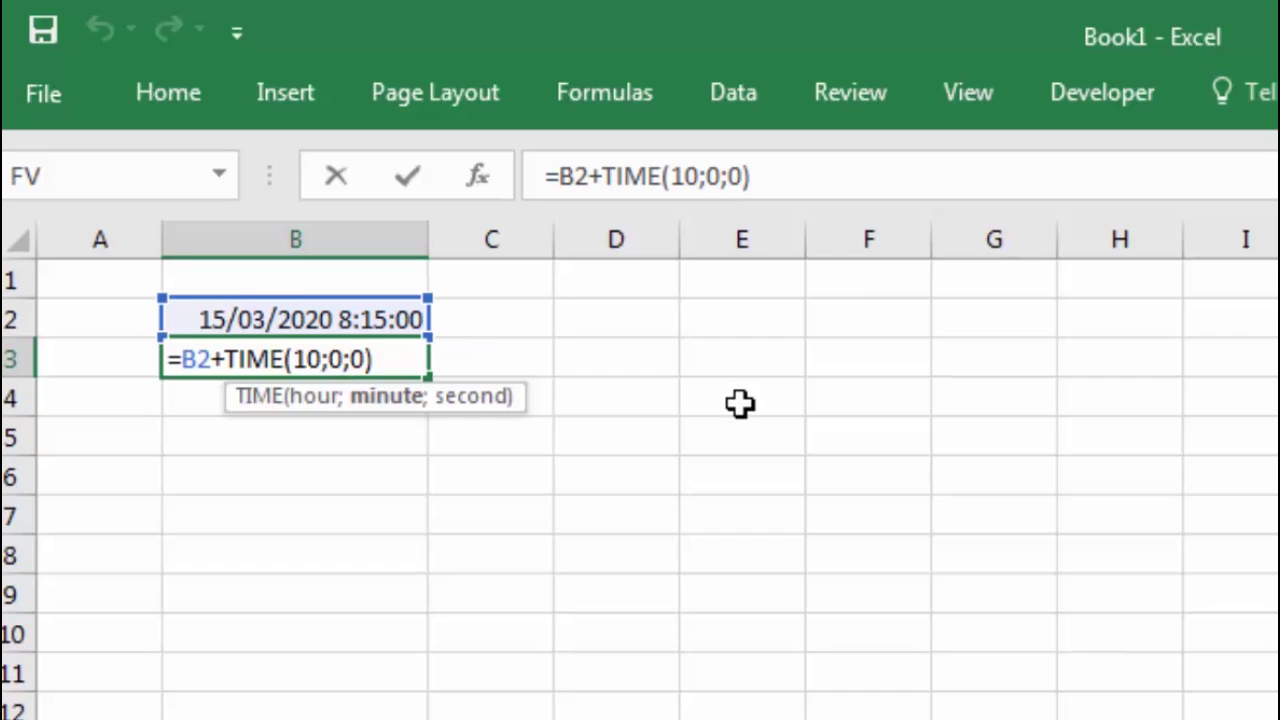
{"action": "key", "text": "BackSpace"}
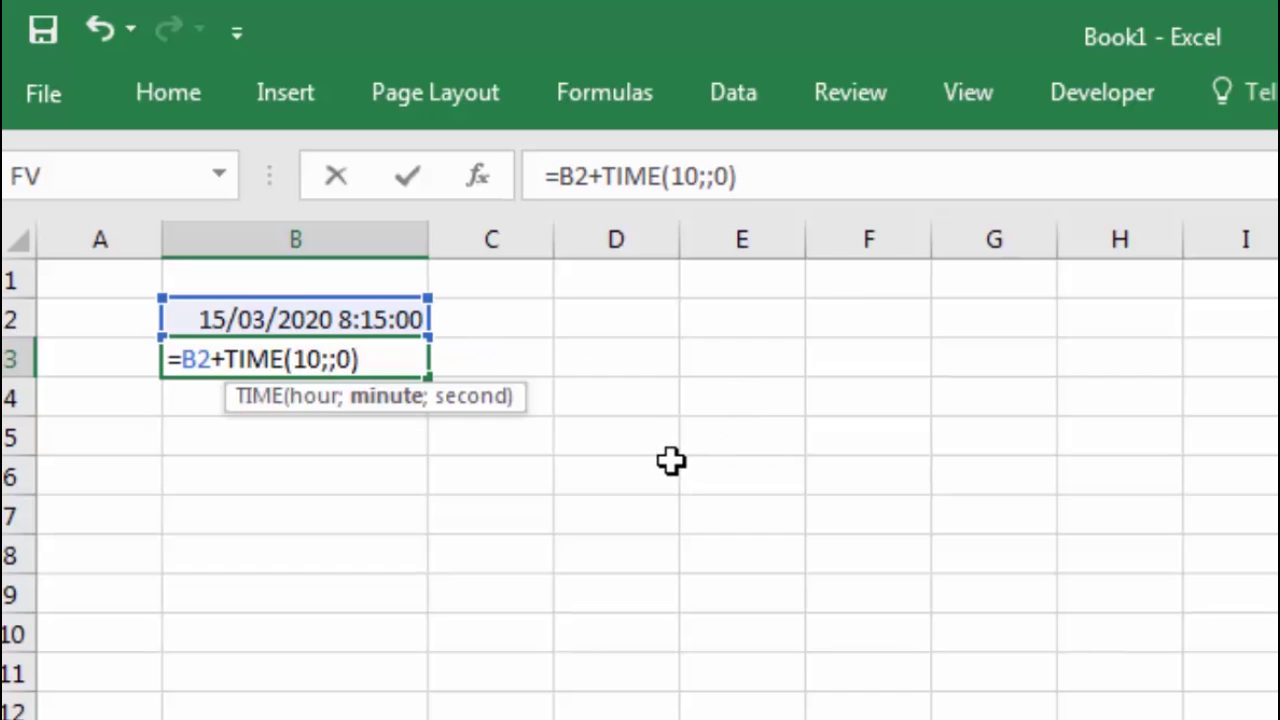
{"action": "type", "text": "12"}
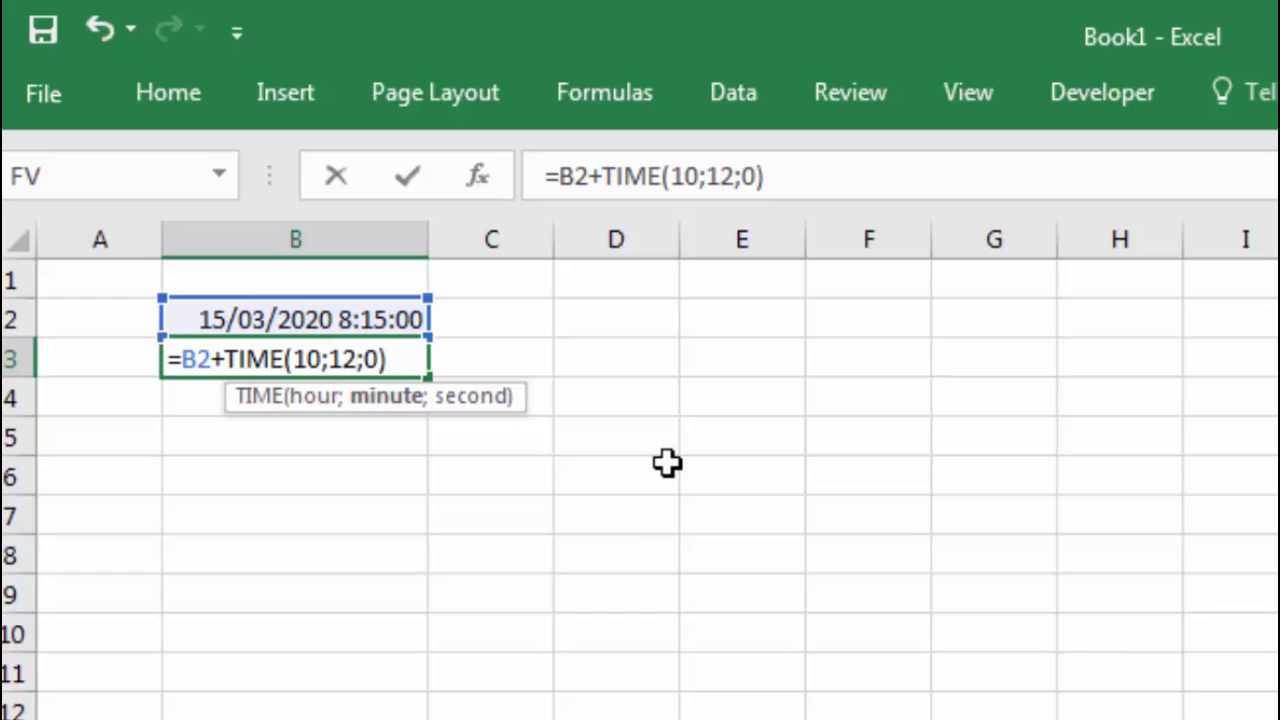
{"action": "key", "text": "Return"}
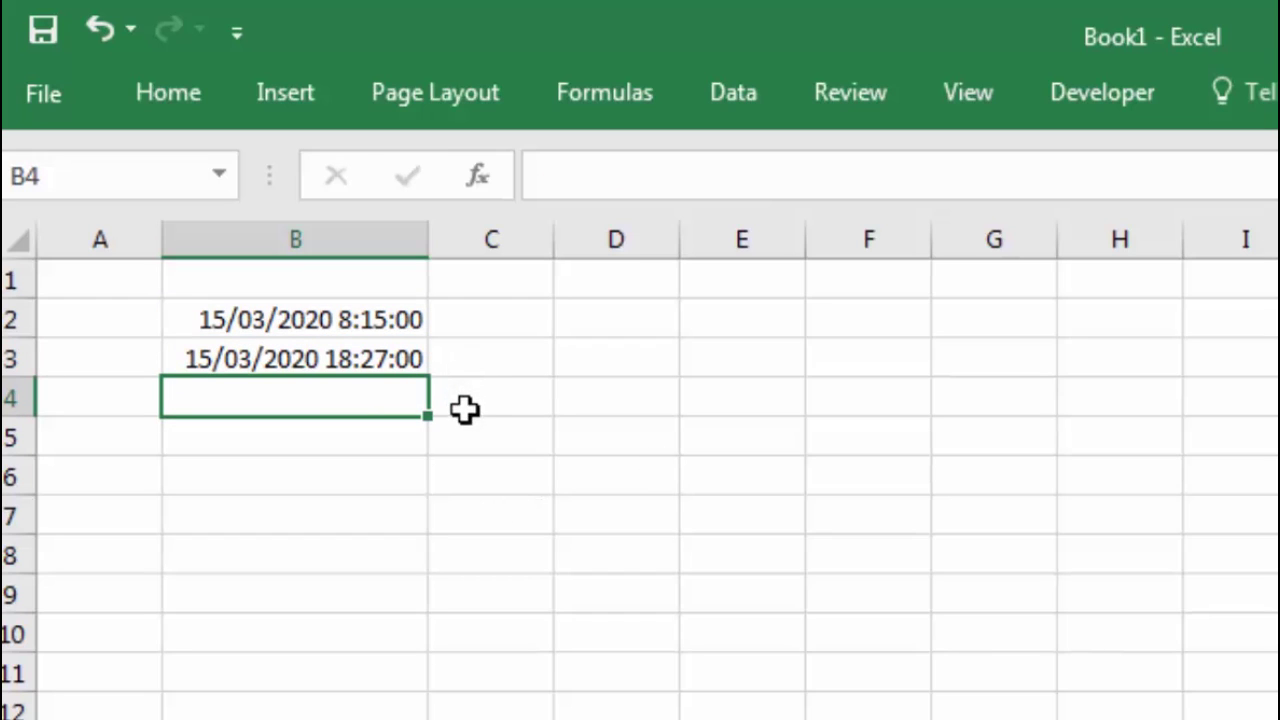
{"action": "left_click", "coordinate": [408, 354]}
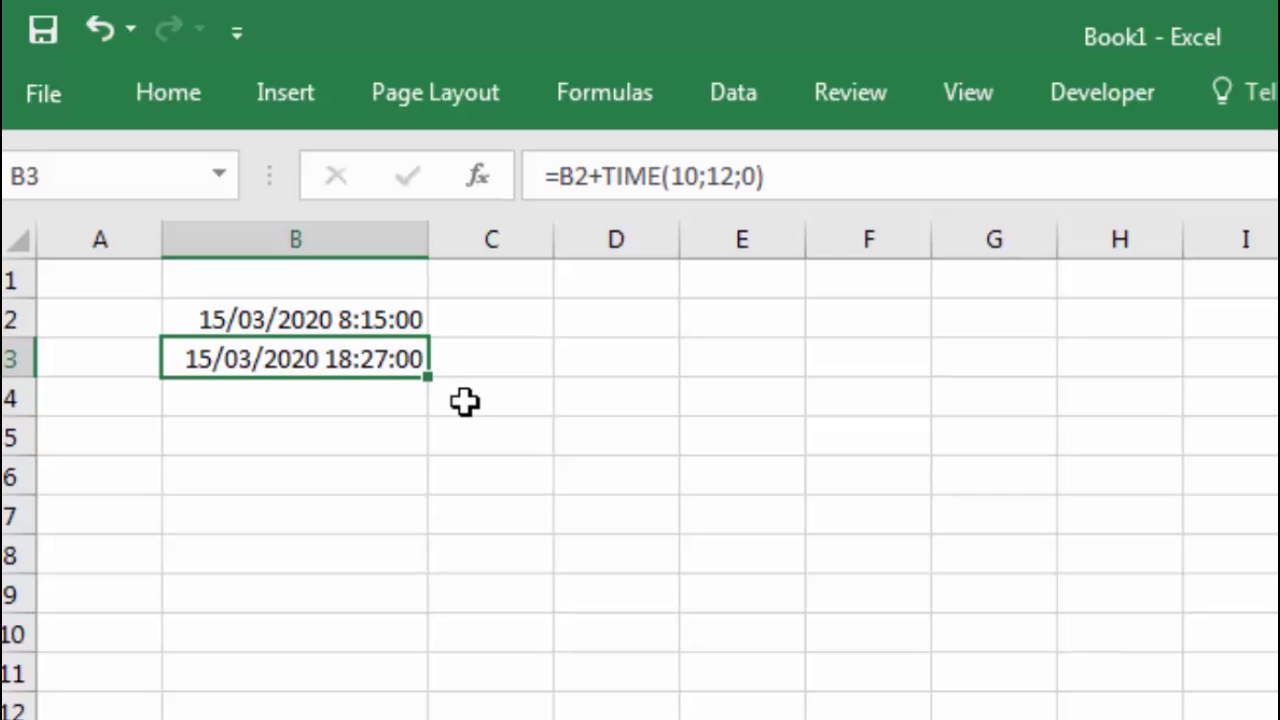
{"action": "left_click", "coordinate": [550, 460]}
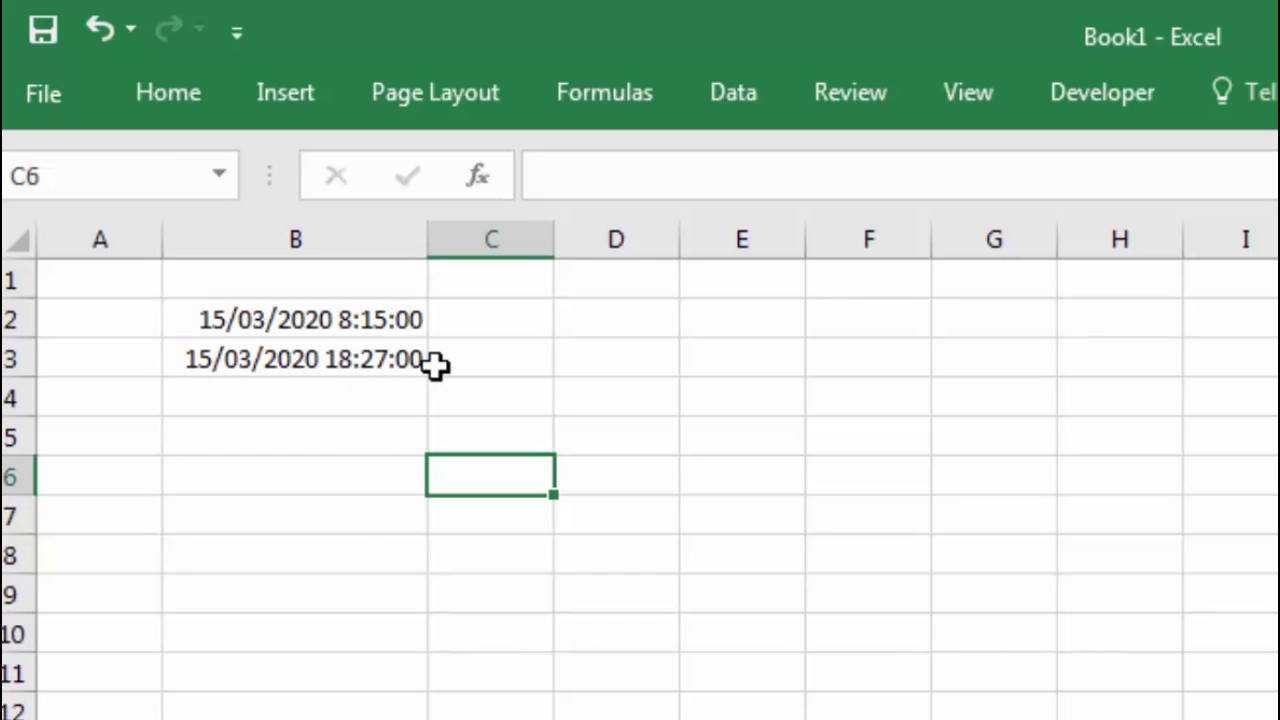
{"action": "left_click", "coordinate": [260, 362]}
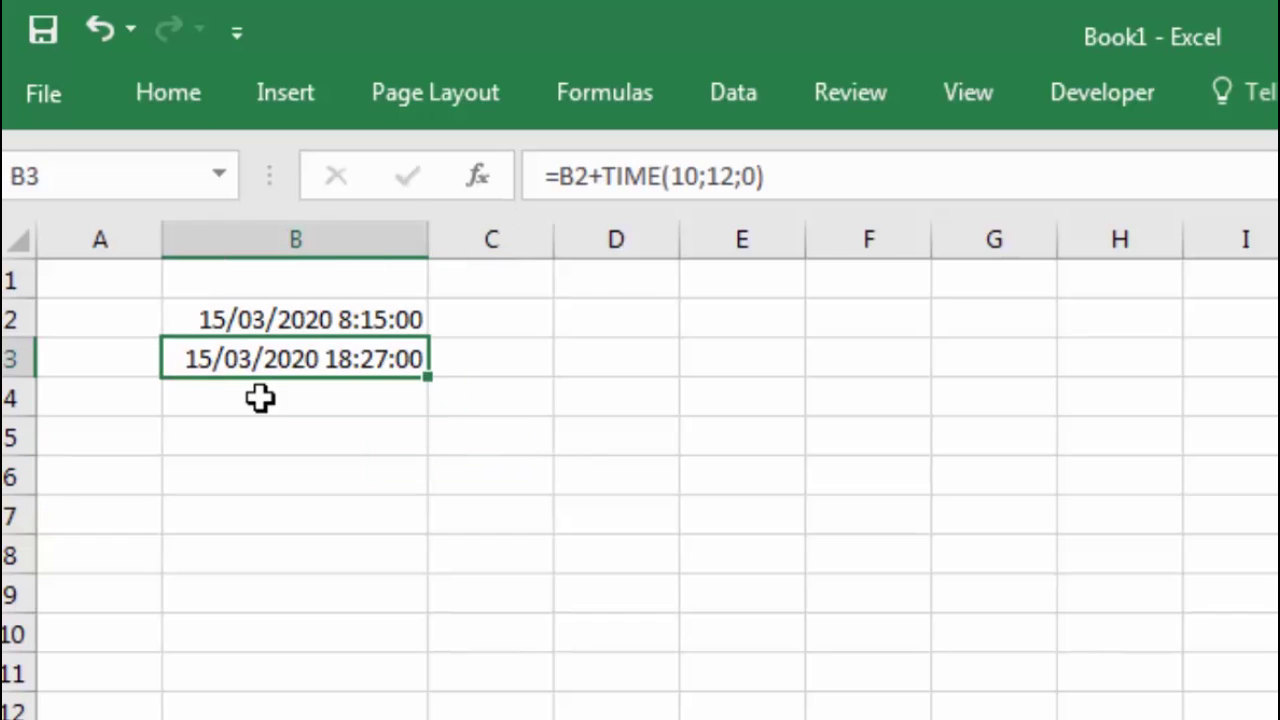
- Label the two date and time rows by entering Berangkat in A2 and Tiba in A3
{"action": "left_click", "coordinate": [114, 314]}
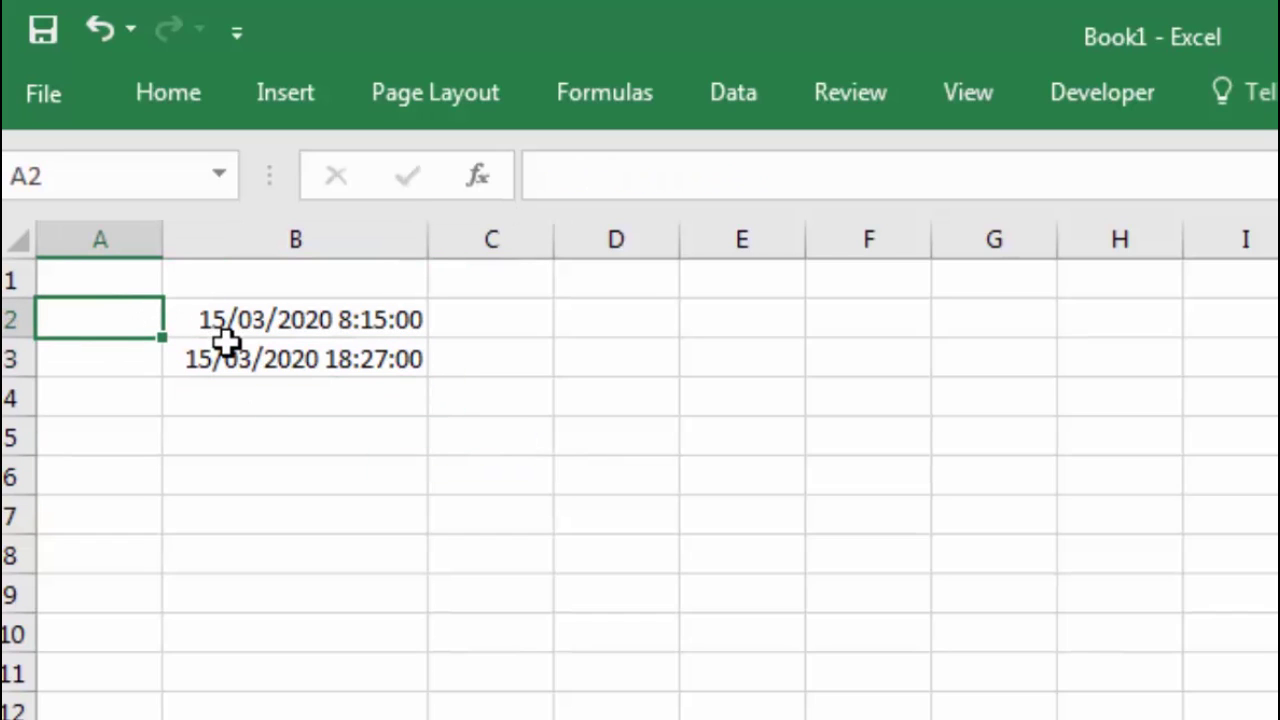
{"action": "type", "text": "Berangkat"}
{"action": "key", "text": "Return"}
{"action": "type", "text": "Tiba"}
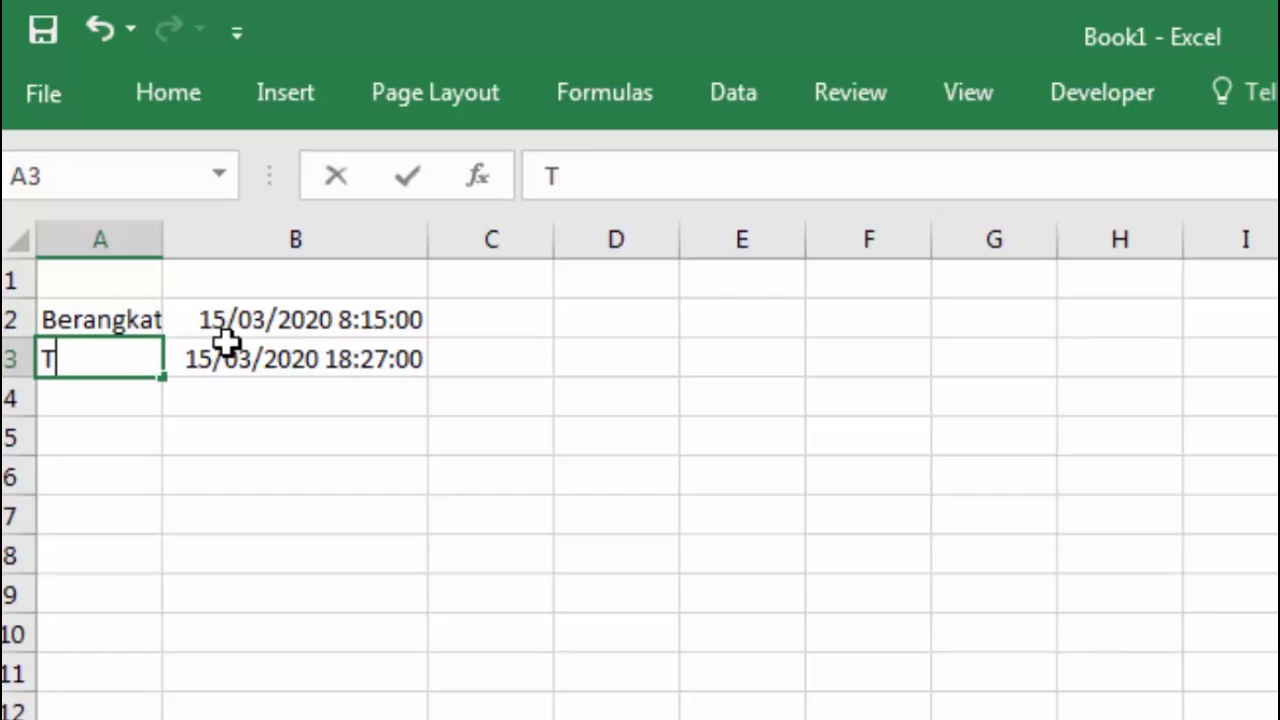
{"action": "key", "text": "Return"}
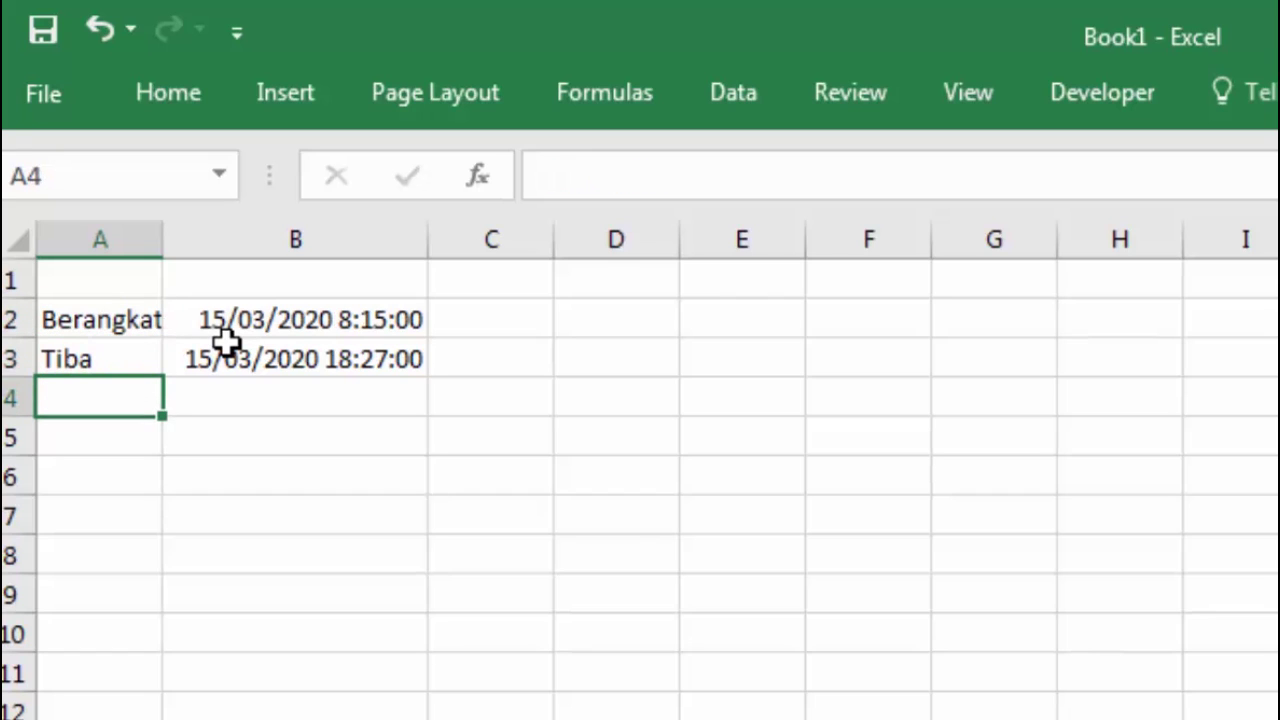
- Compare the departure date and time in B2 with the arrival formula and result in B3
{"action": "left_click", "coordinate": [228, 352]}
{"action": "left_click", "coordinate": [649, 477]}
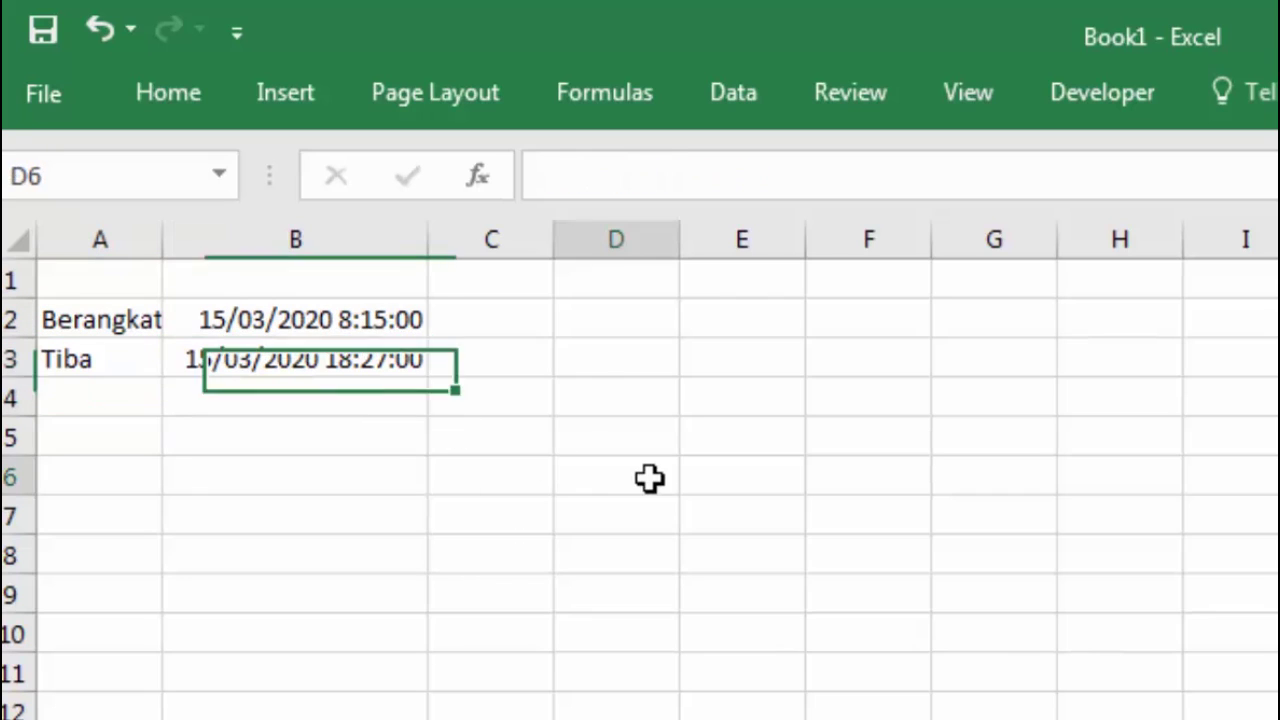
{"action": "left_click", "coordinate": [333, 330]}
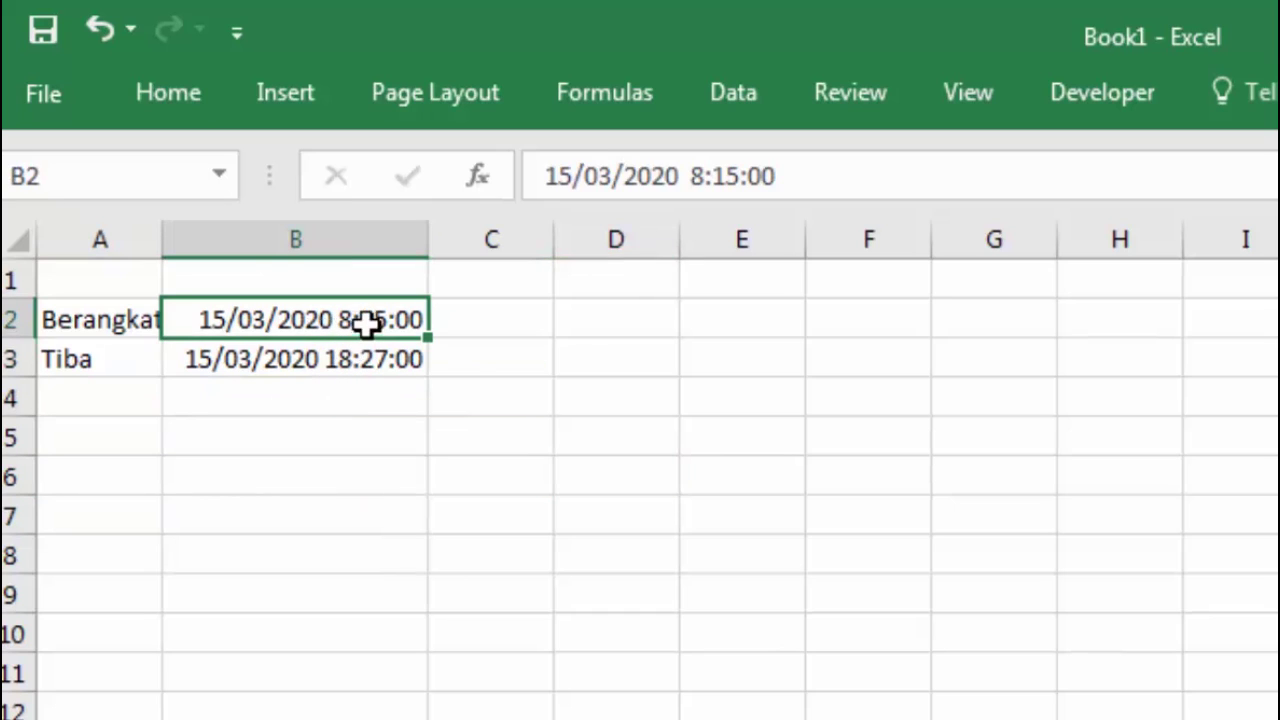
{"action": "left_click", "coordinate": [400, 355]}
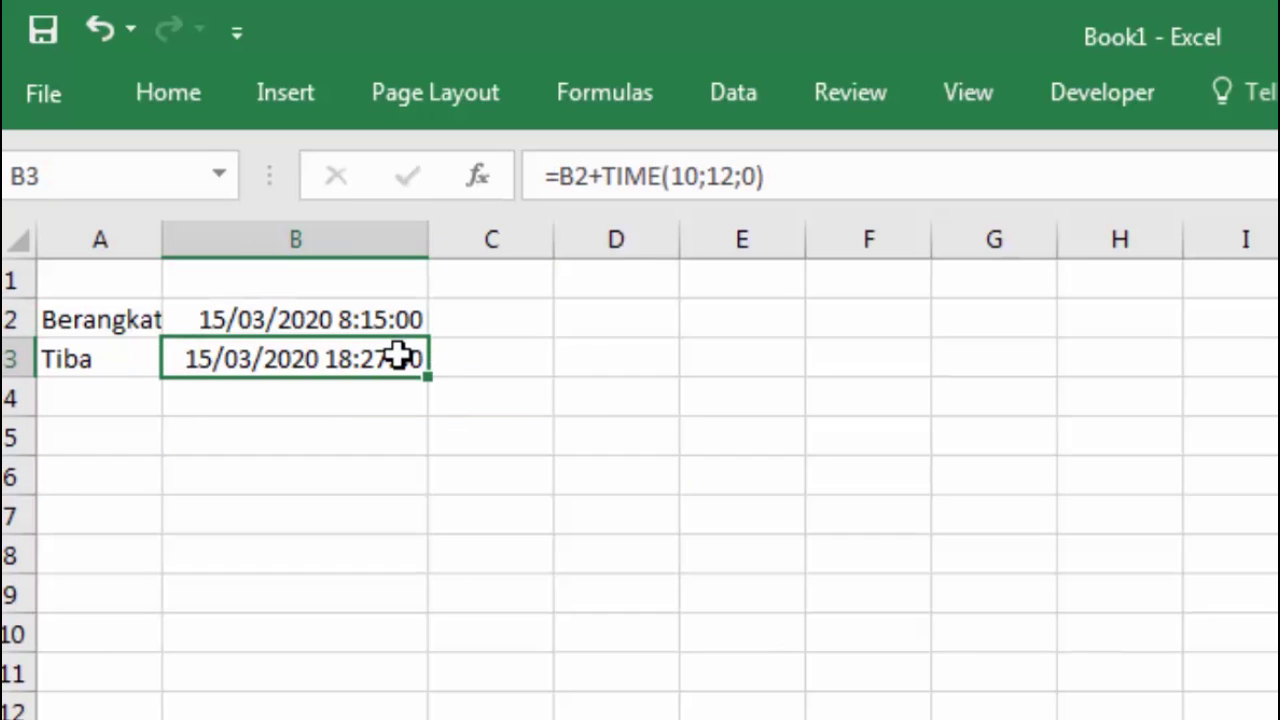
{"action": "left_click", "coordinate": [549, 390]}
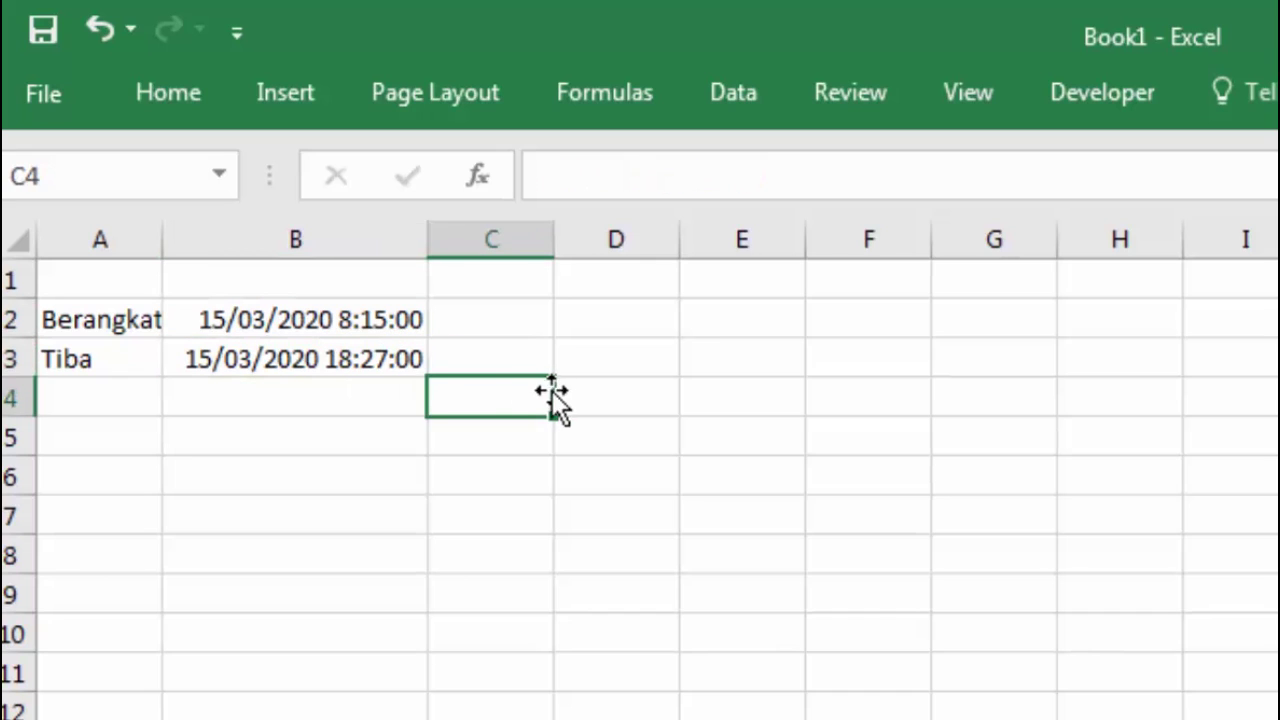
{"action": "left_click", "coordinate": [238, 352]}
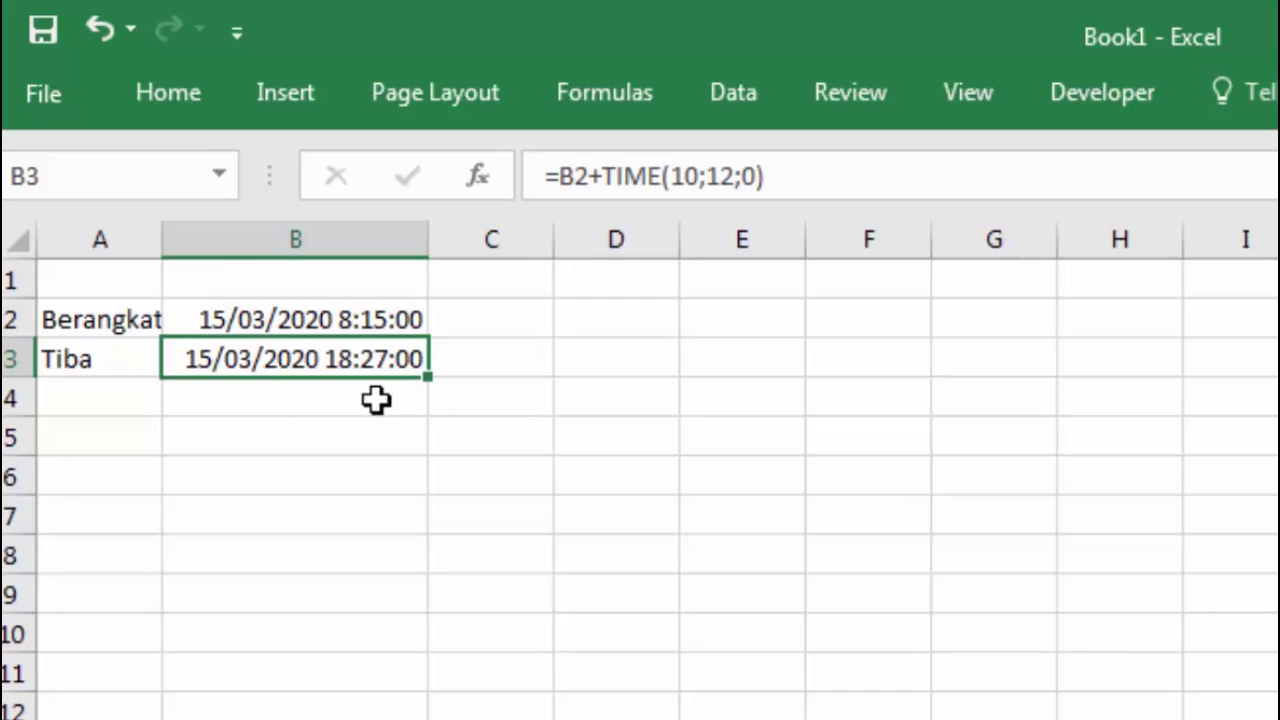
{"action": "left_click", "coordinate": [658, 382]}
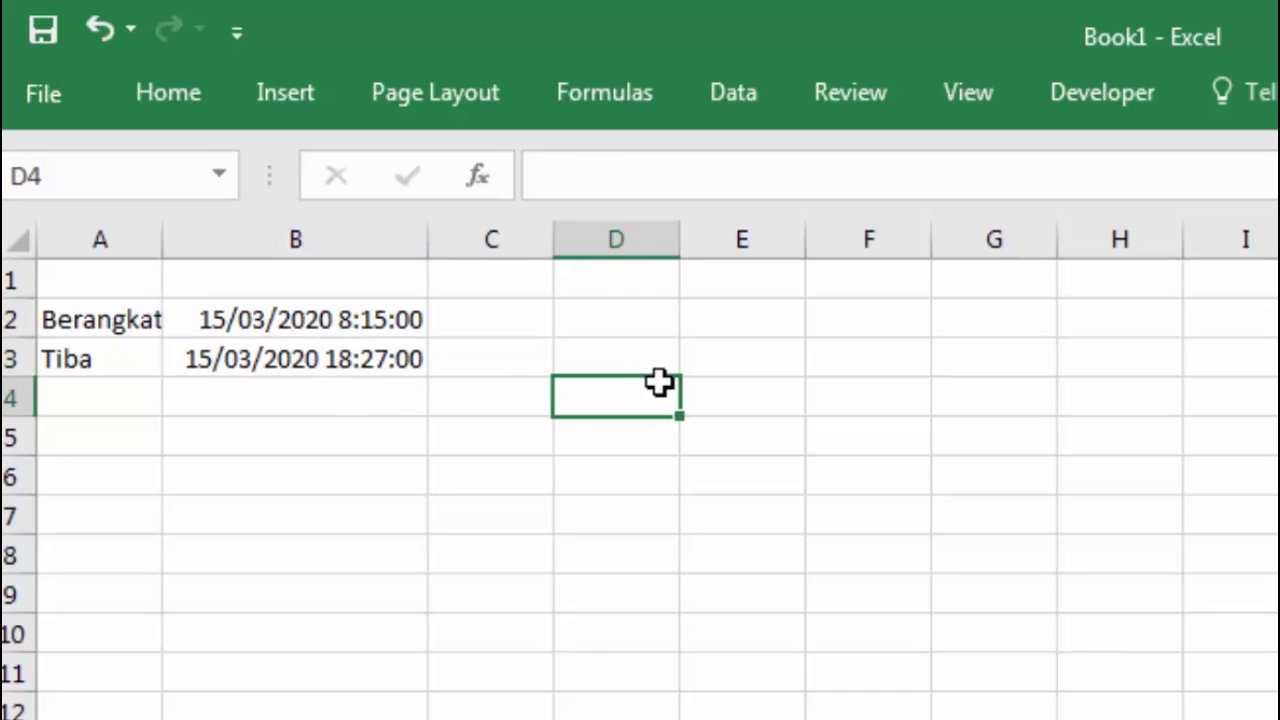
{"action": "left_click", "coordinate": [366, 362]}
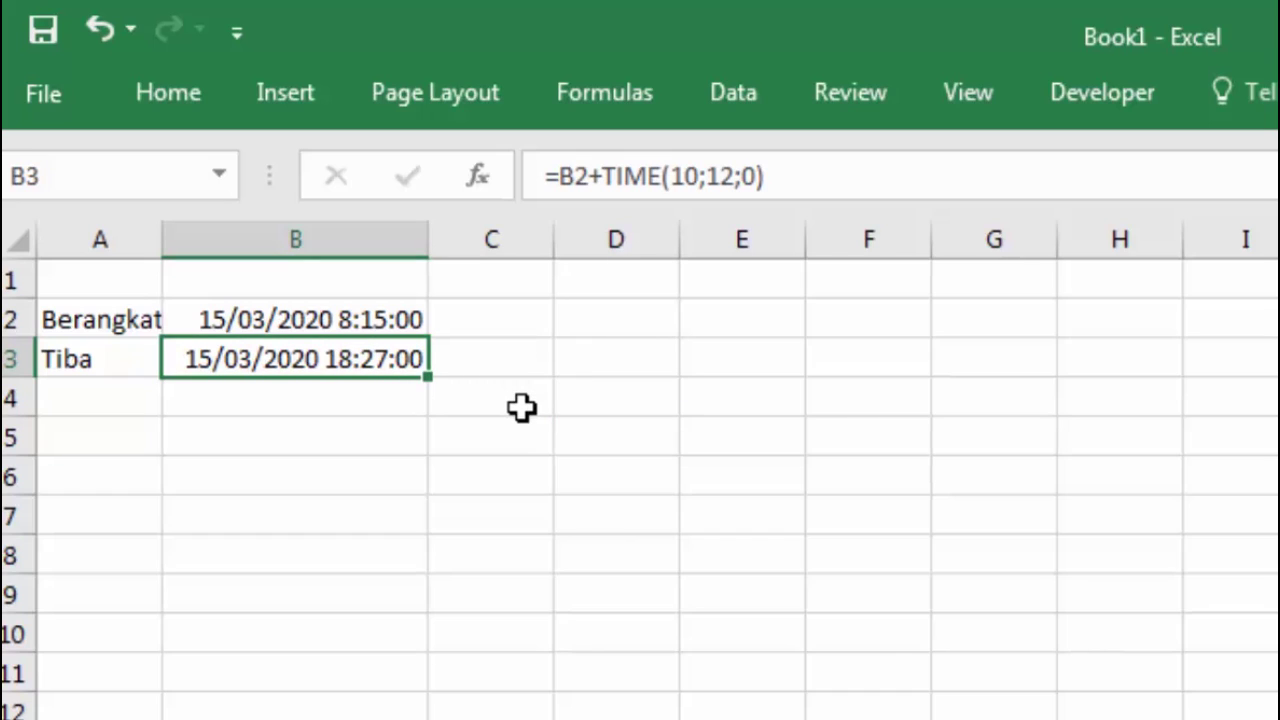
{"action": "left_click", "coordinate": [355, 398]}
{"action": "left_click", "coordinate": [359, 359]}
{"action": "left_click", "coordinate": [362, 390]}
{"action": "type", "text": "="}
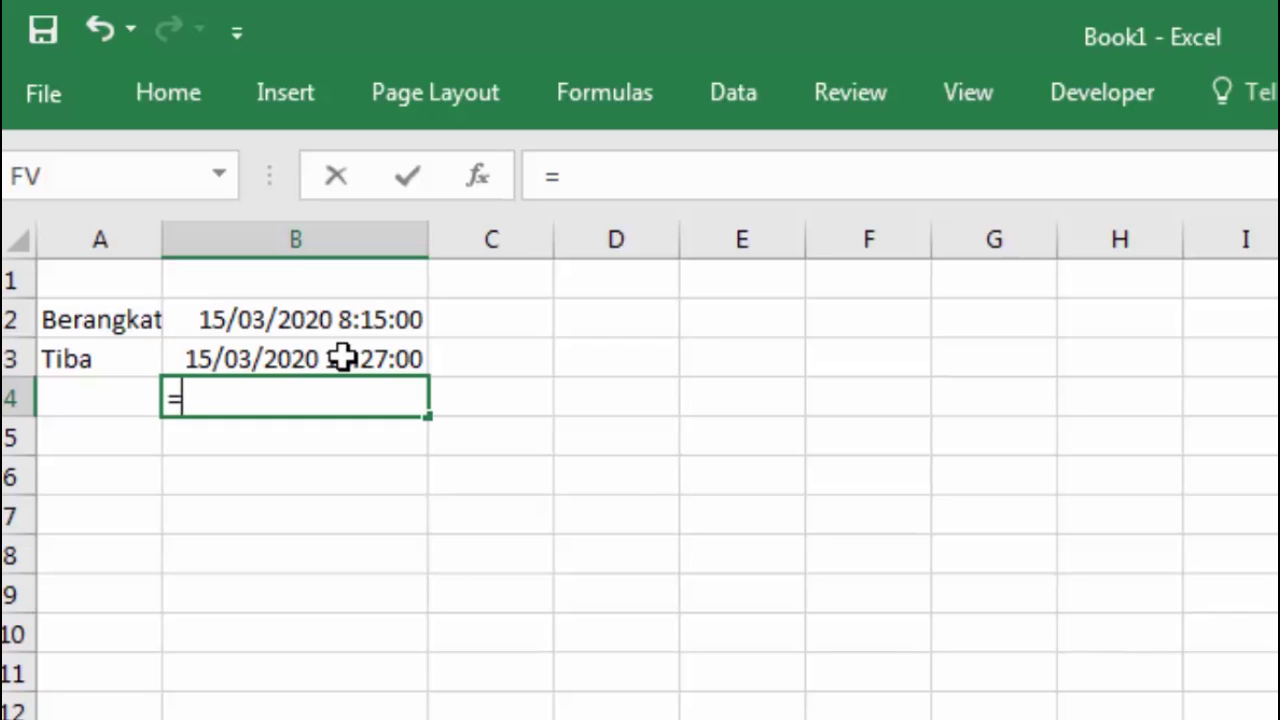
{"action": "key", "text": "Escape"}
{"action": "left_click", "coordinate": [339, 361]}
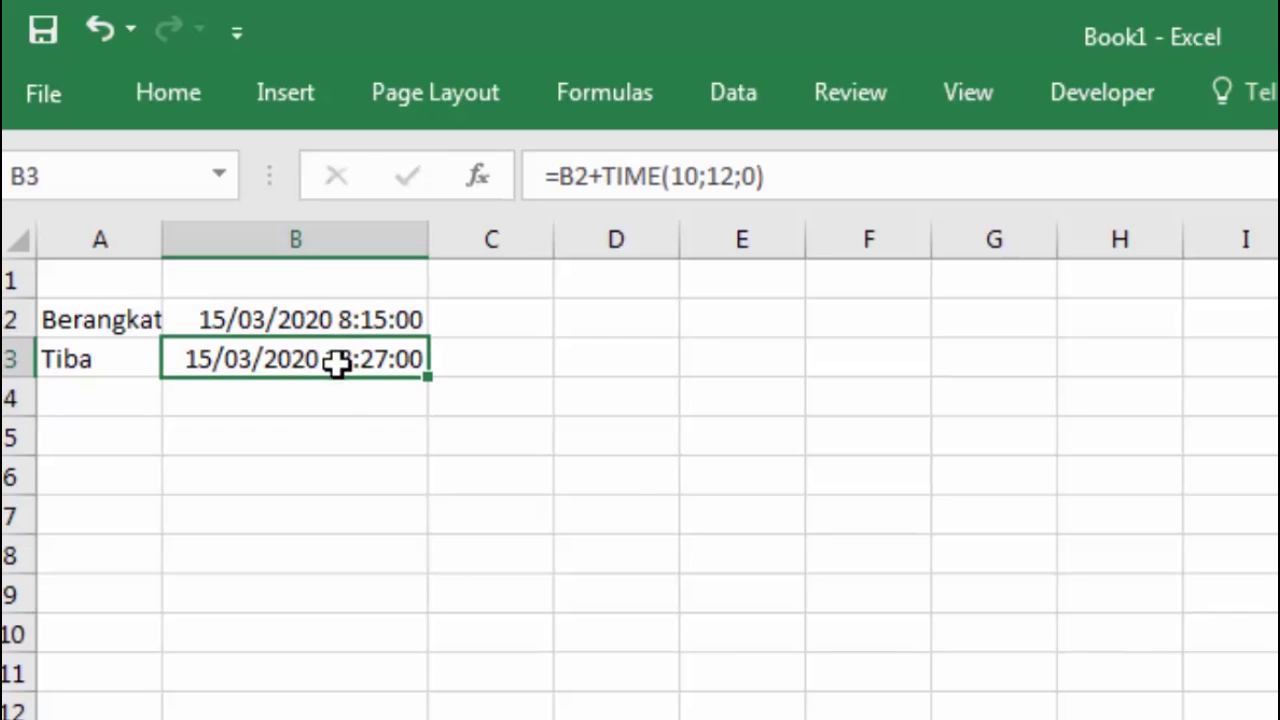
- Enter =B2+2+TIME(10;15;00) in B4 to add two days, 10 hours and 15 minutes to the departure, accepting the closing-parenthesis correction
{"action": "left_click", "coordinate": [322, 396]}
{"action": "type", "text": "="}
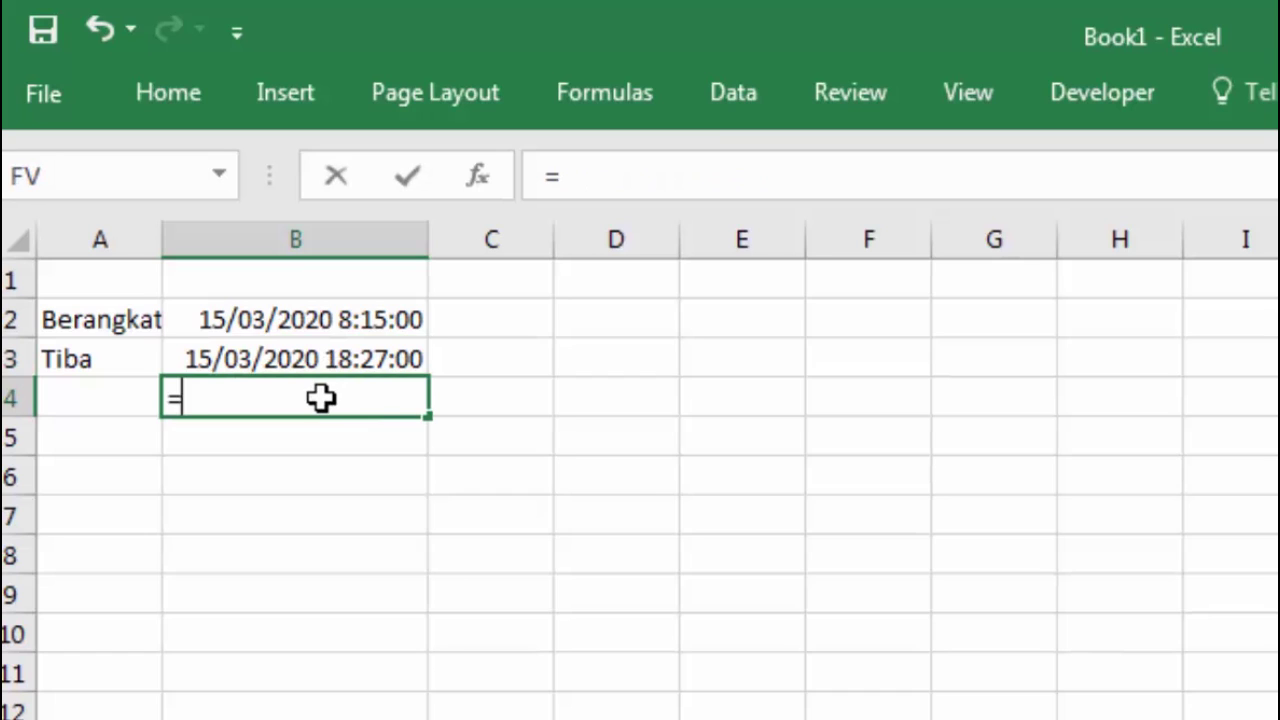
{"action": "left_click", "coordinate": [333, 322]}
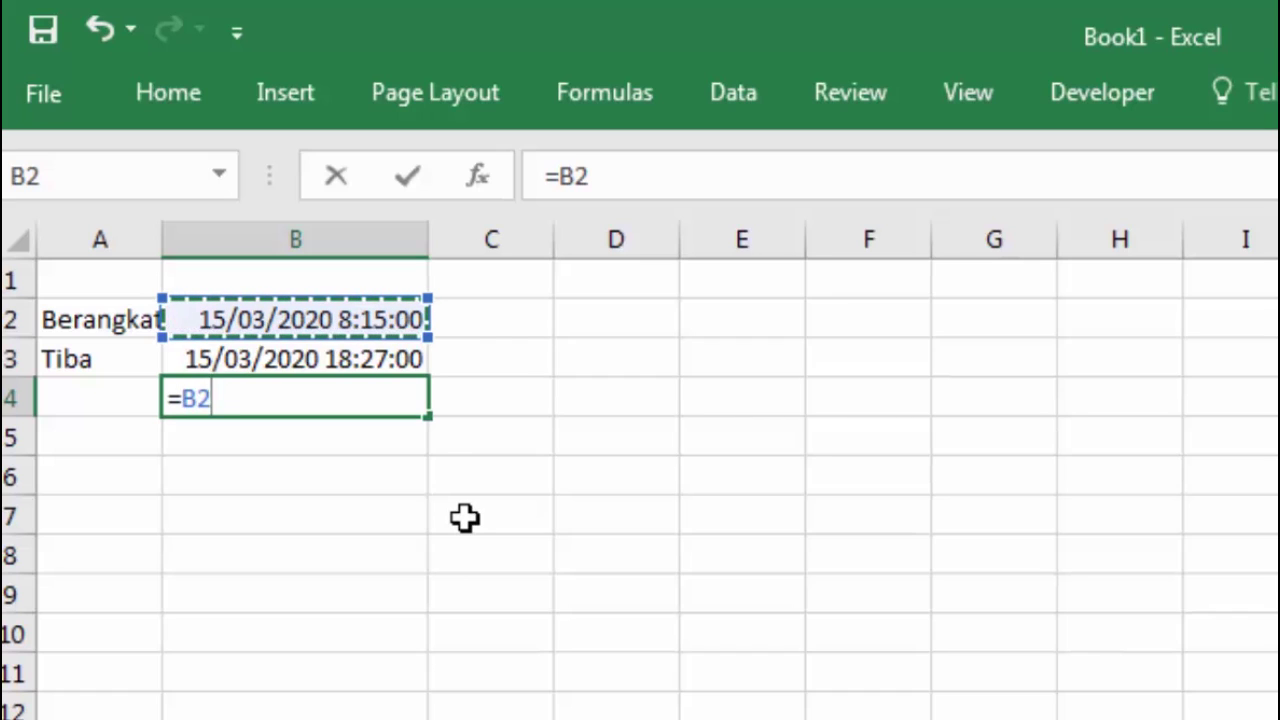
{"action": "type", "text": "+2"}
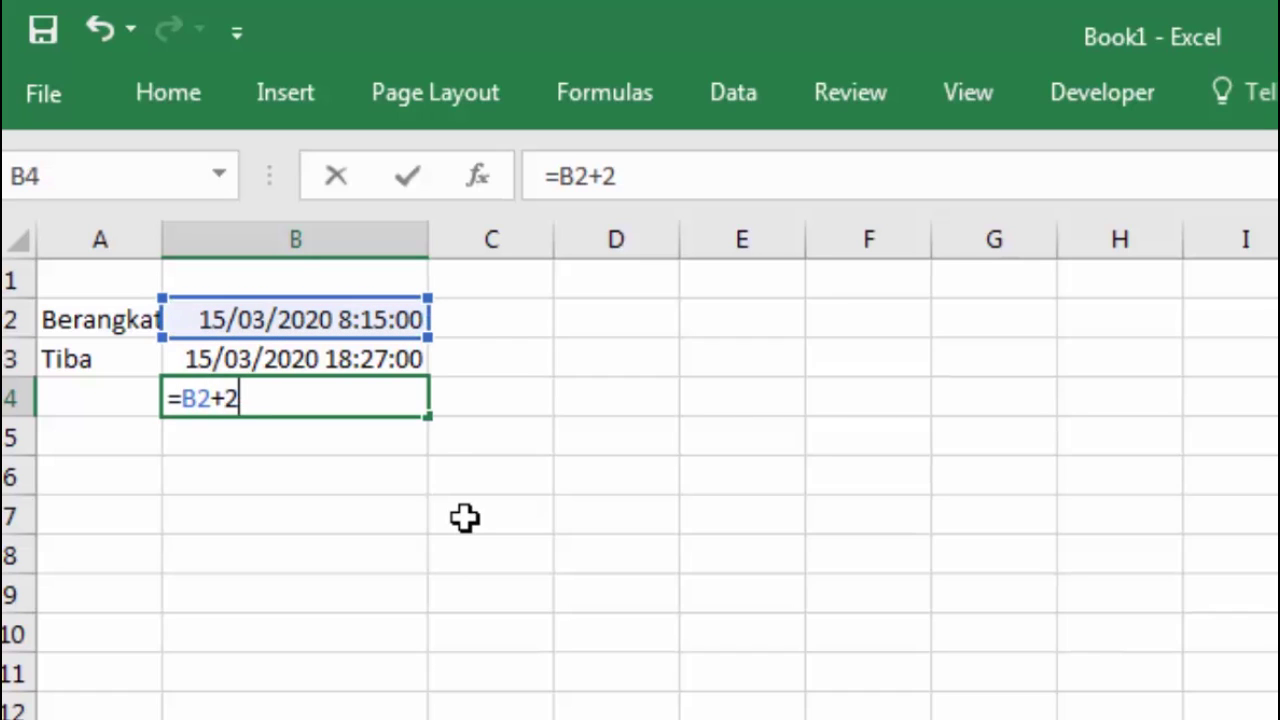
{"action": "type", "text": "+tim"}
{"action": "key", "text": "Tab"}
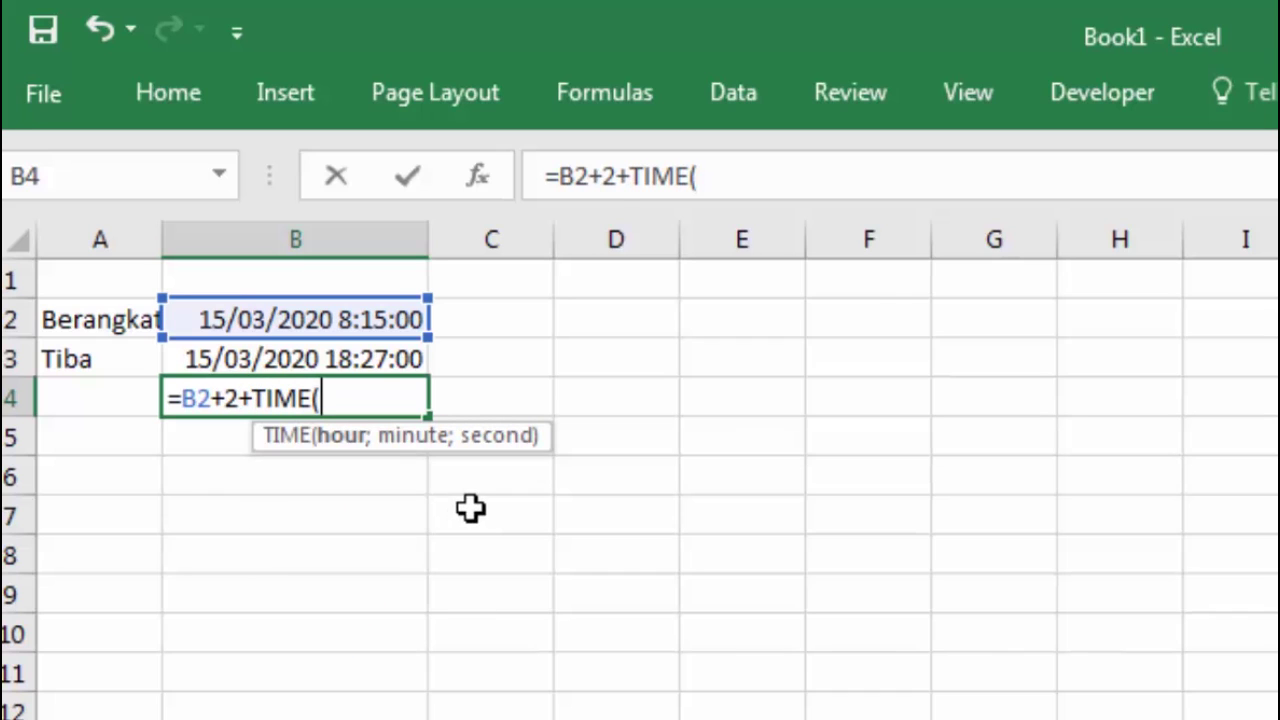
{"action": "type", "text": "10;"}
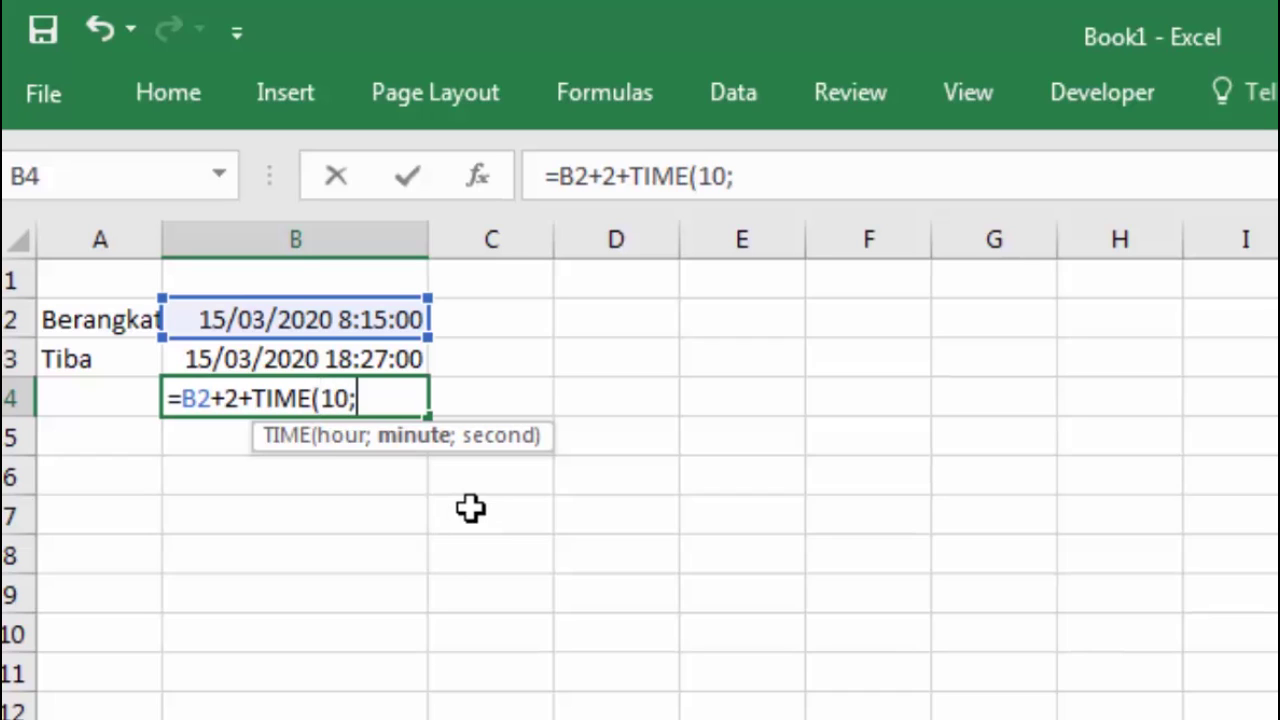
{"action": "type", "text": "15;00"}
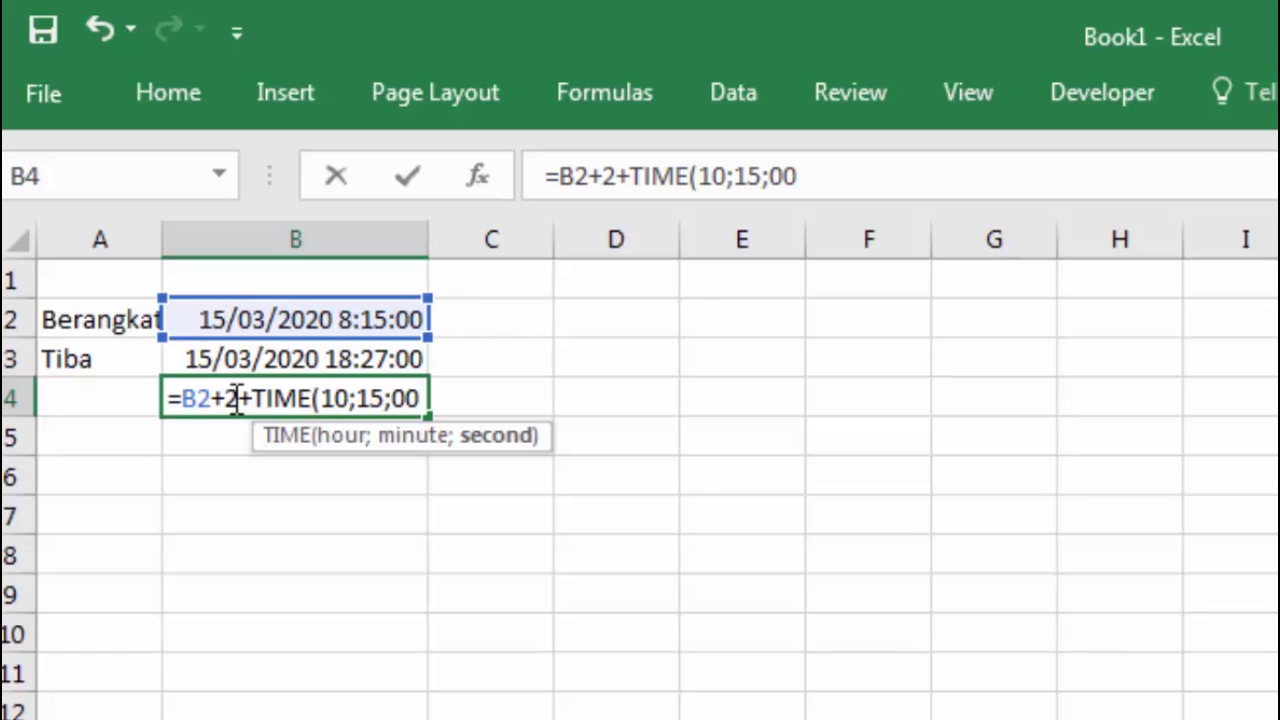
{"action": "left_click", "coordinate": [181, 402]}
{"action": "key", "text": "Return"}
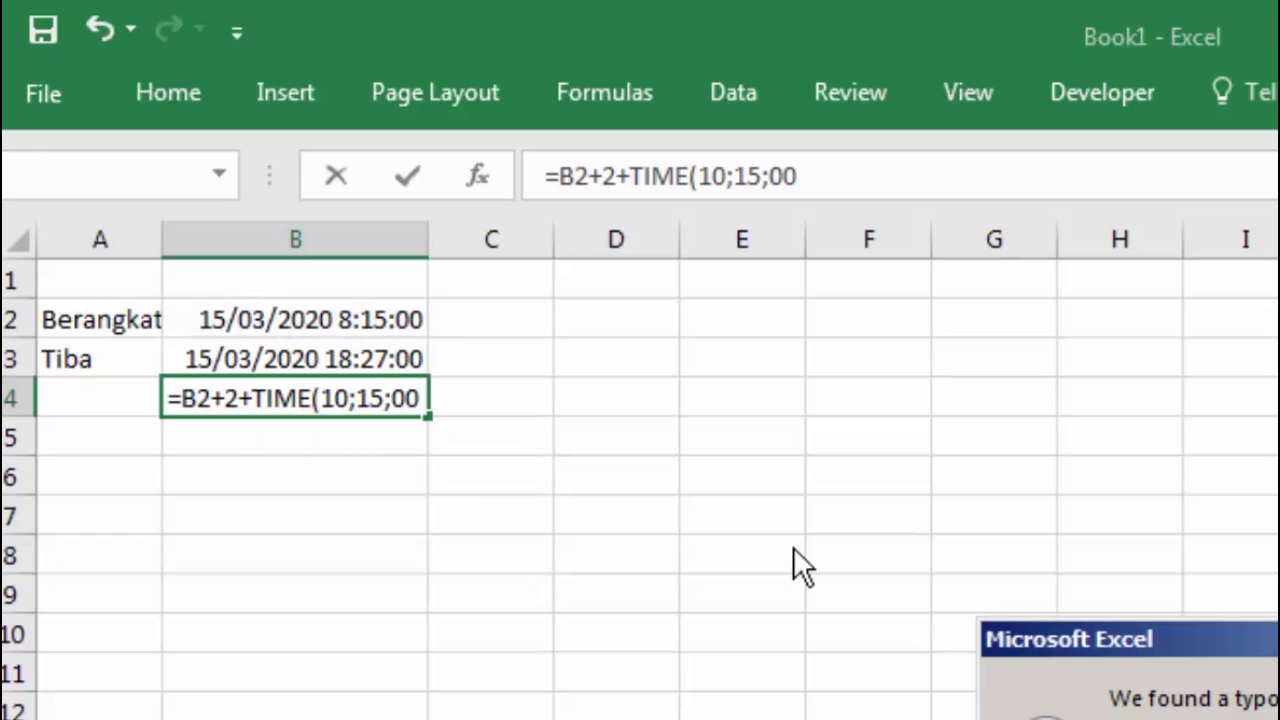
{"action": "left_click_drag", "start_coordinate": [1176, 642], "coordinate": [714, 368]}
{"action": "left_click", "coordinate": [763, 564]}
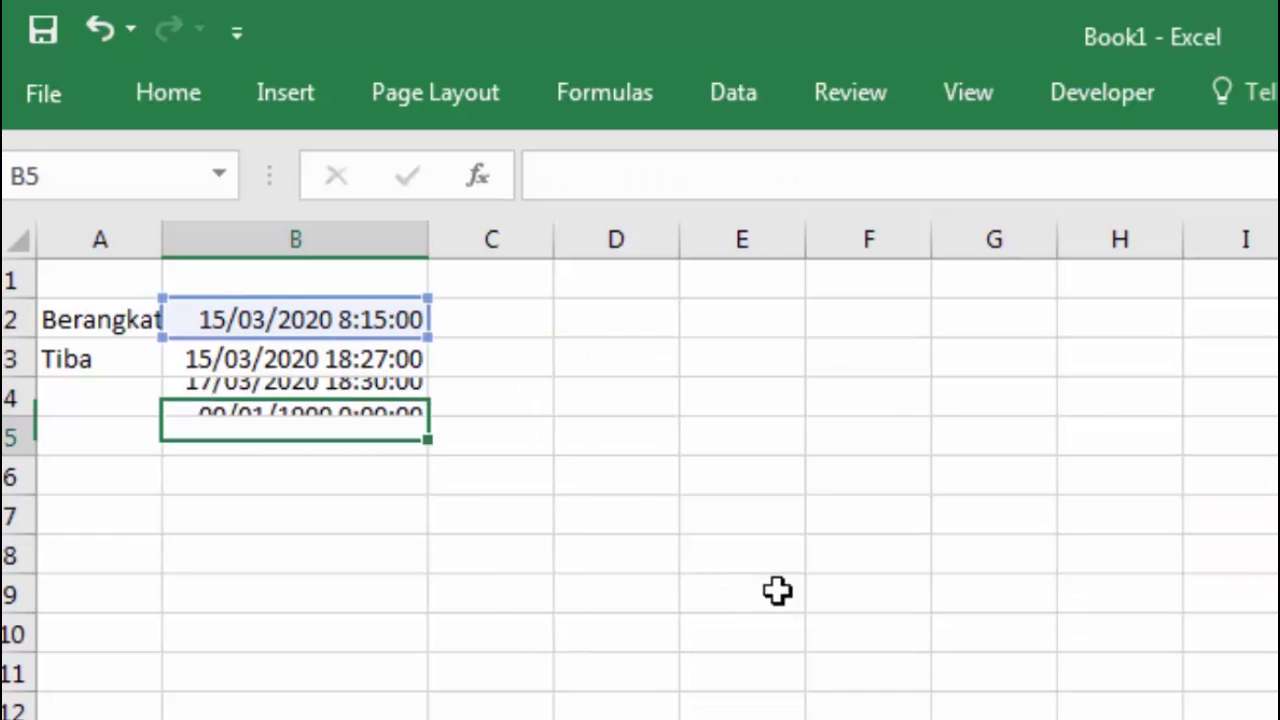
{"action": "left_click", "coordinate": [650, 548]}
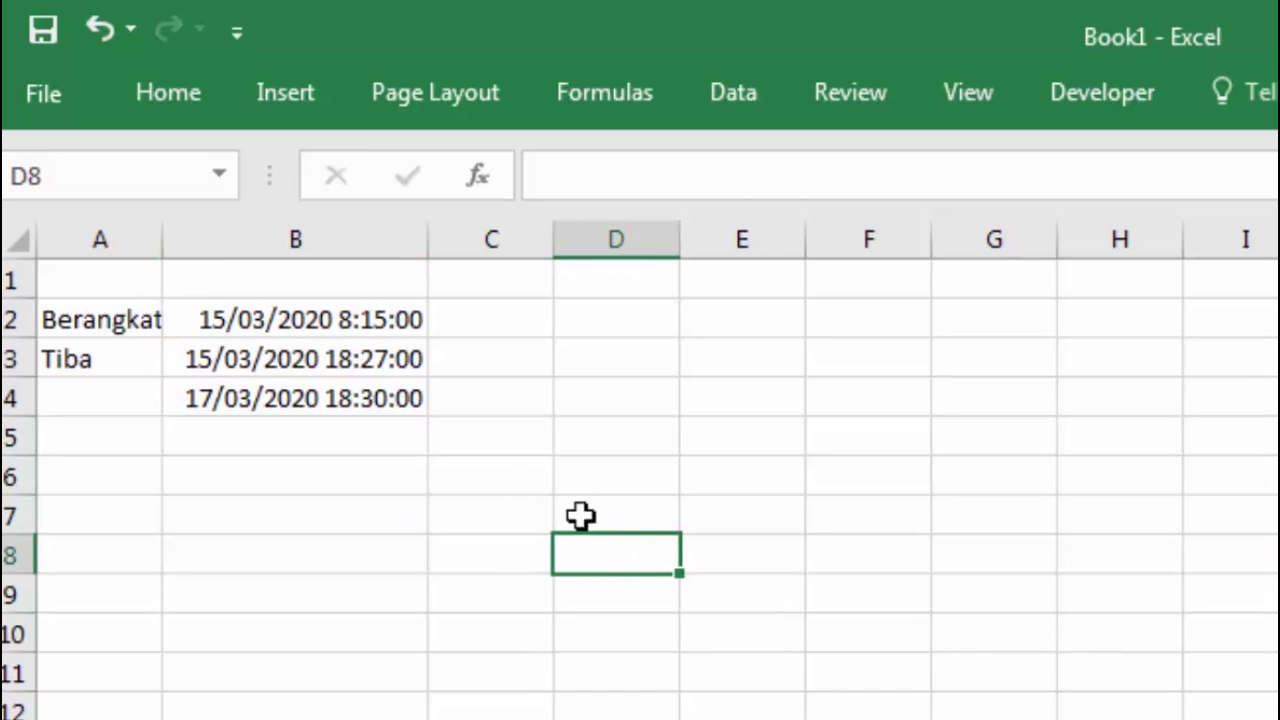
- Compare the departure date and time in B2 with the formula and result in B4
{"action": "left_click", "coordinate": [355, 398]}
{"action": "left_click", "coordinate": [310, 325]}
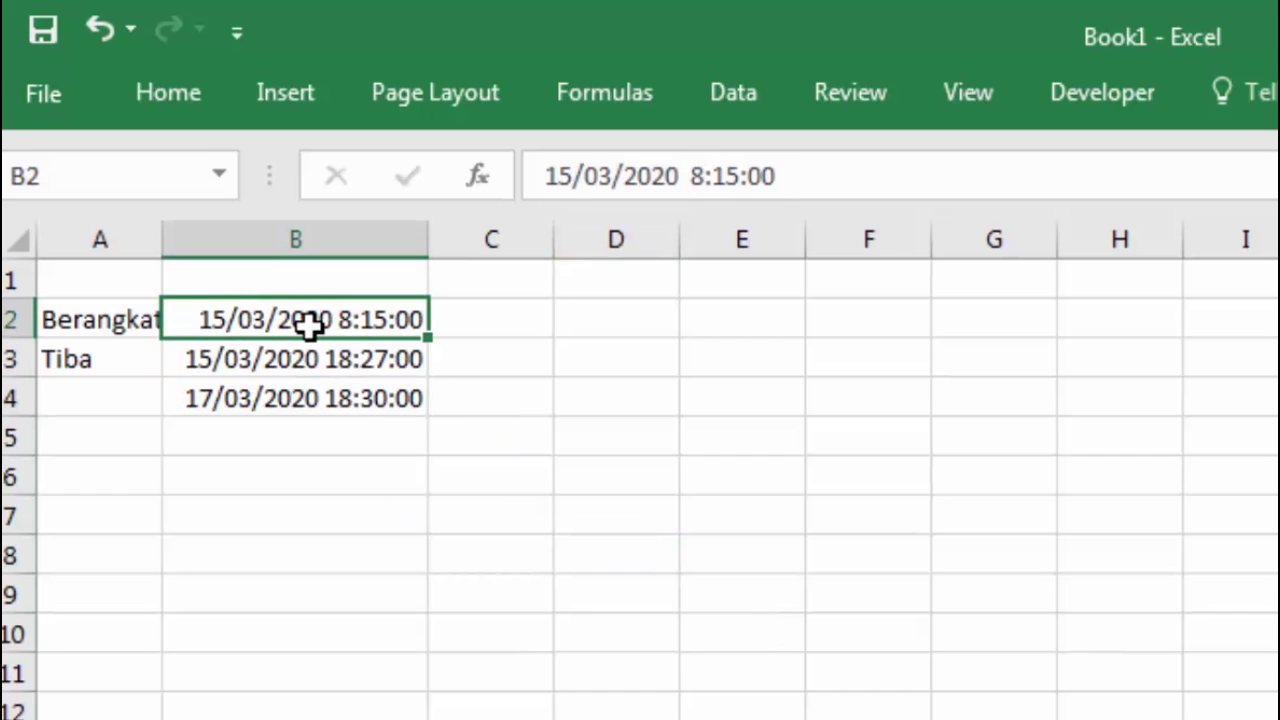
{"action": "left_click", "coordinate": [258, 403]}
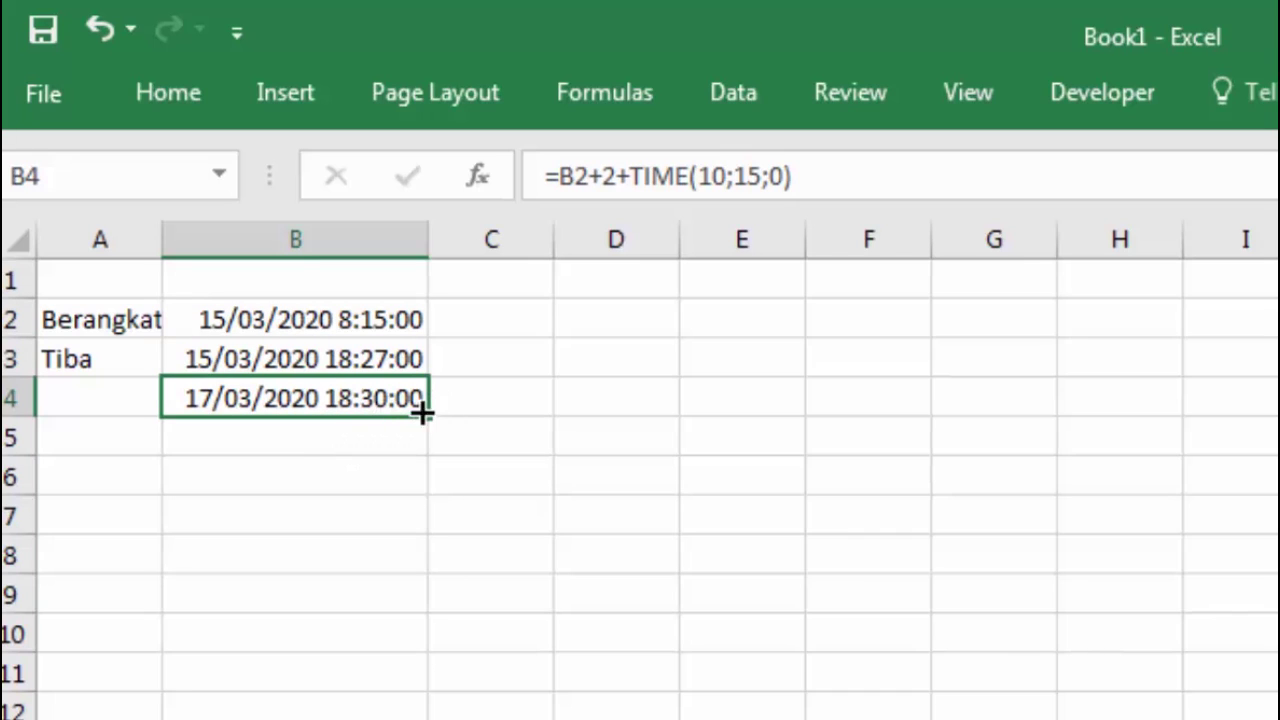
{"action": "double_click", "coordinate": [380, 400]}
{"action": "key", "text": "Return"}
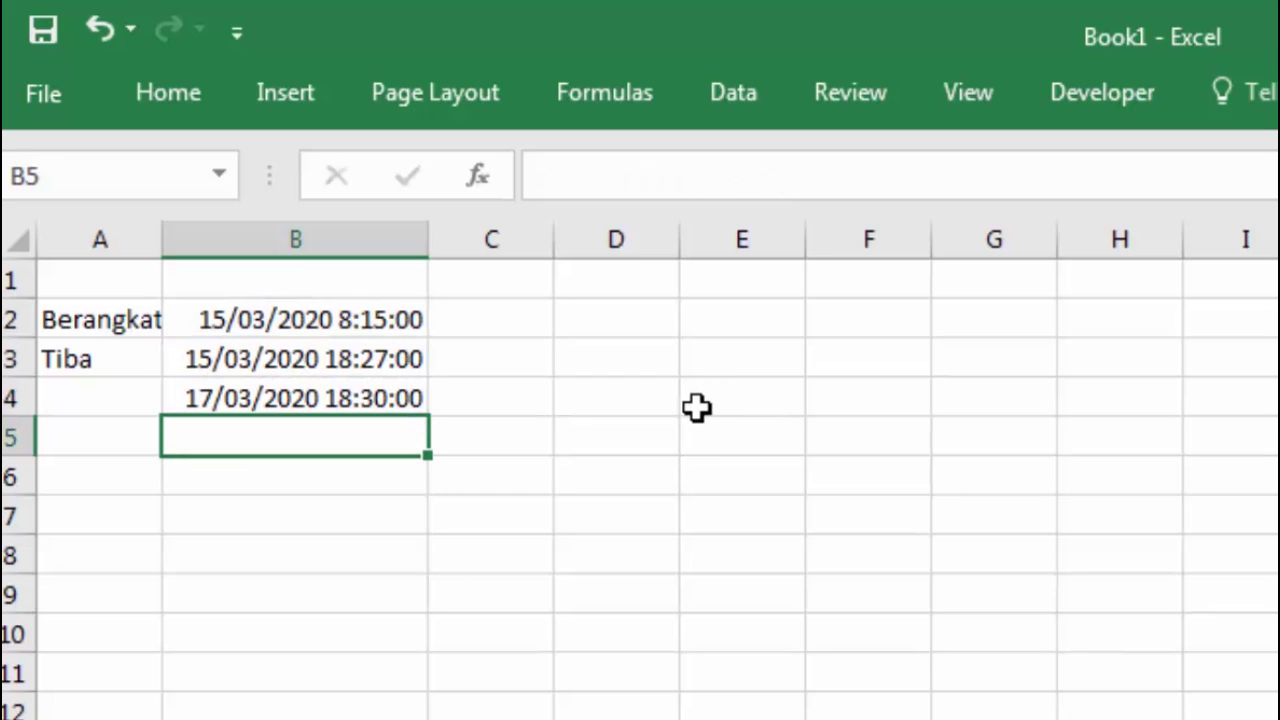
- Enter the heading Durasi in C1
{"action": "left_click", "coordinate": [517, 276]}
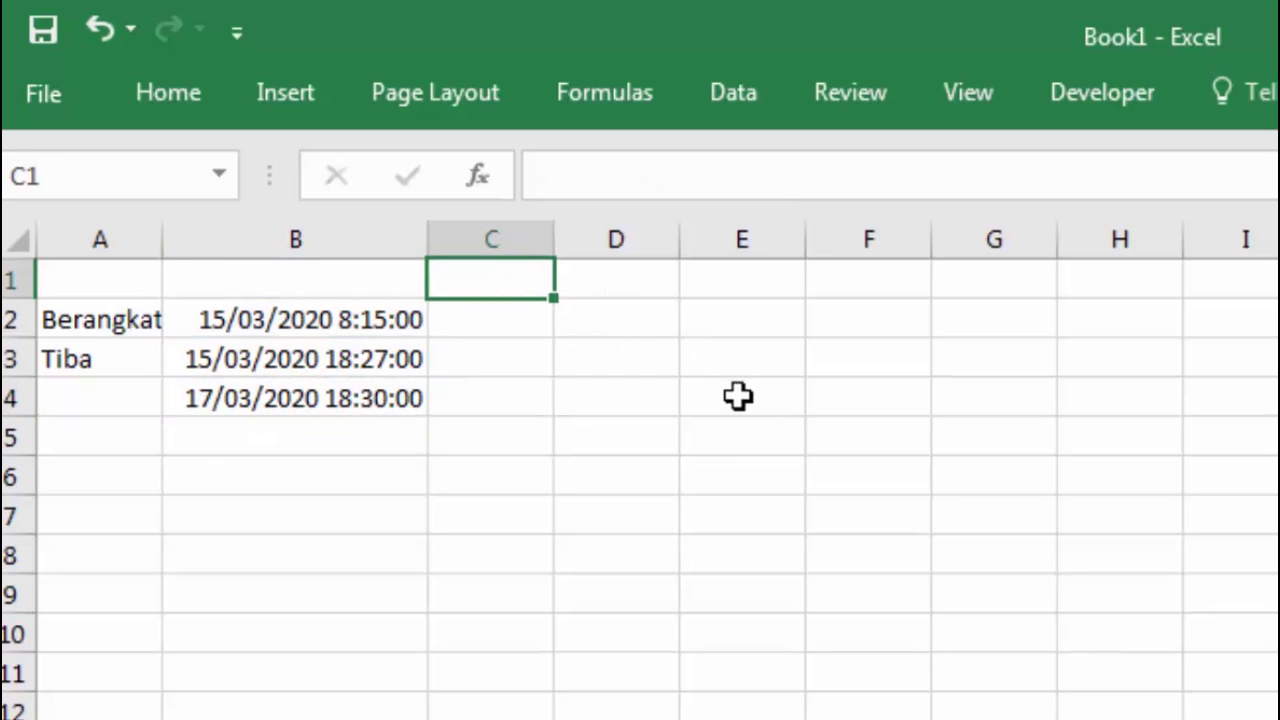
{"action": "type", "text": "Durasi"}
{"action": "key", "text": "Return"}
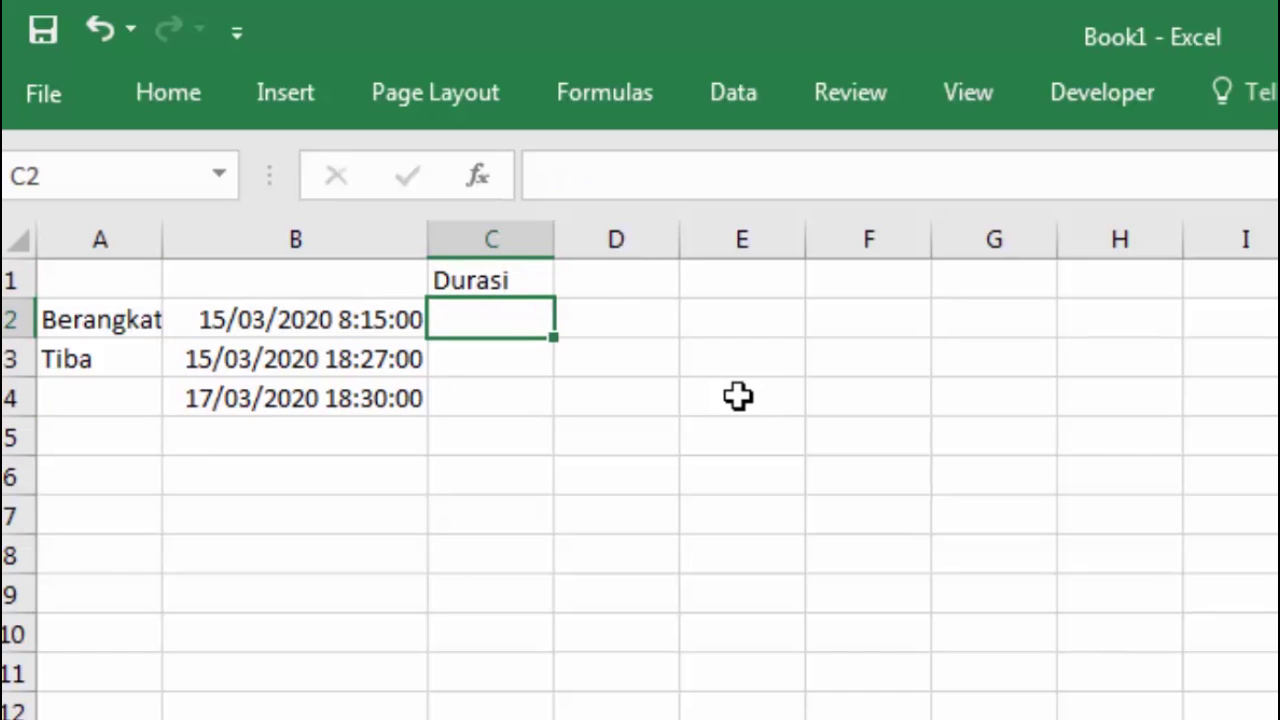
- Calculate the whole days between departure and arrival by entering =INT(B3-B2) in C3
{"action": "left_click", "coordinate": [612, 362]}
{"action": "left_click", "coordinate": [294, 330]}
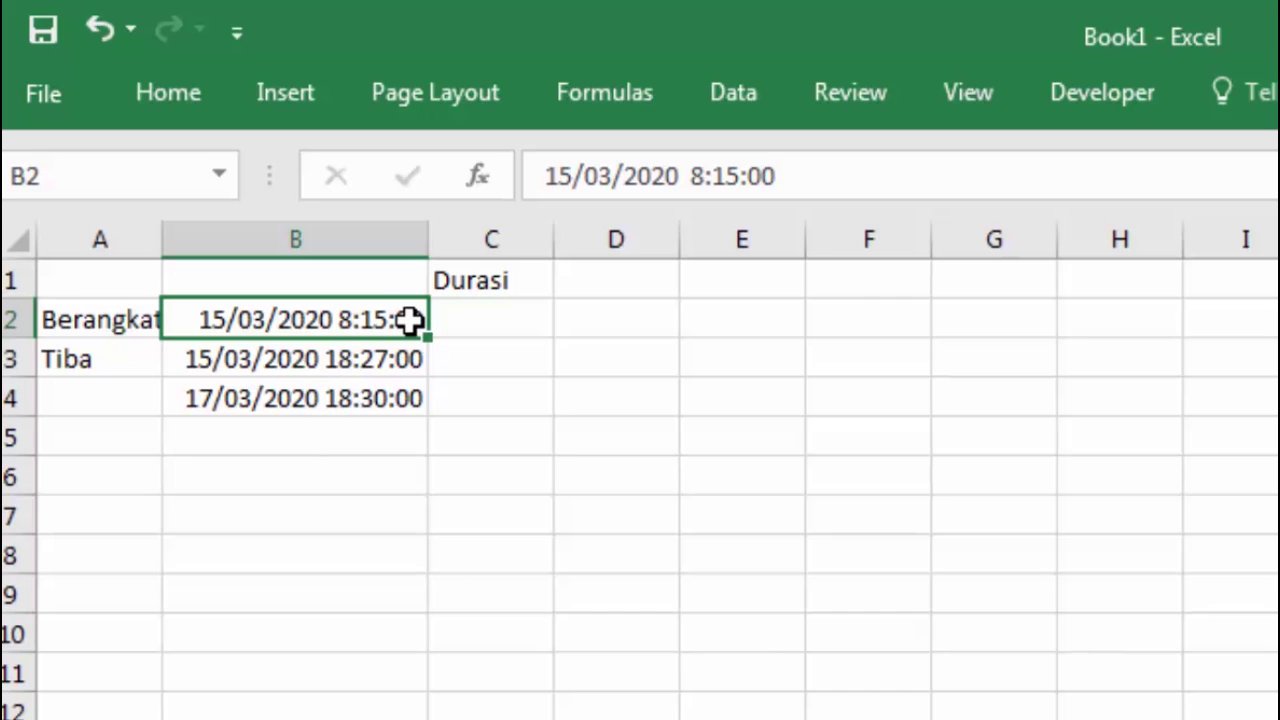
{"action": "left_click", "coordinate": [355, 368]}
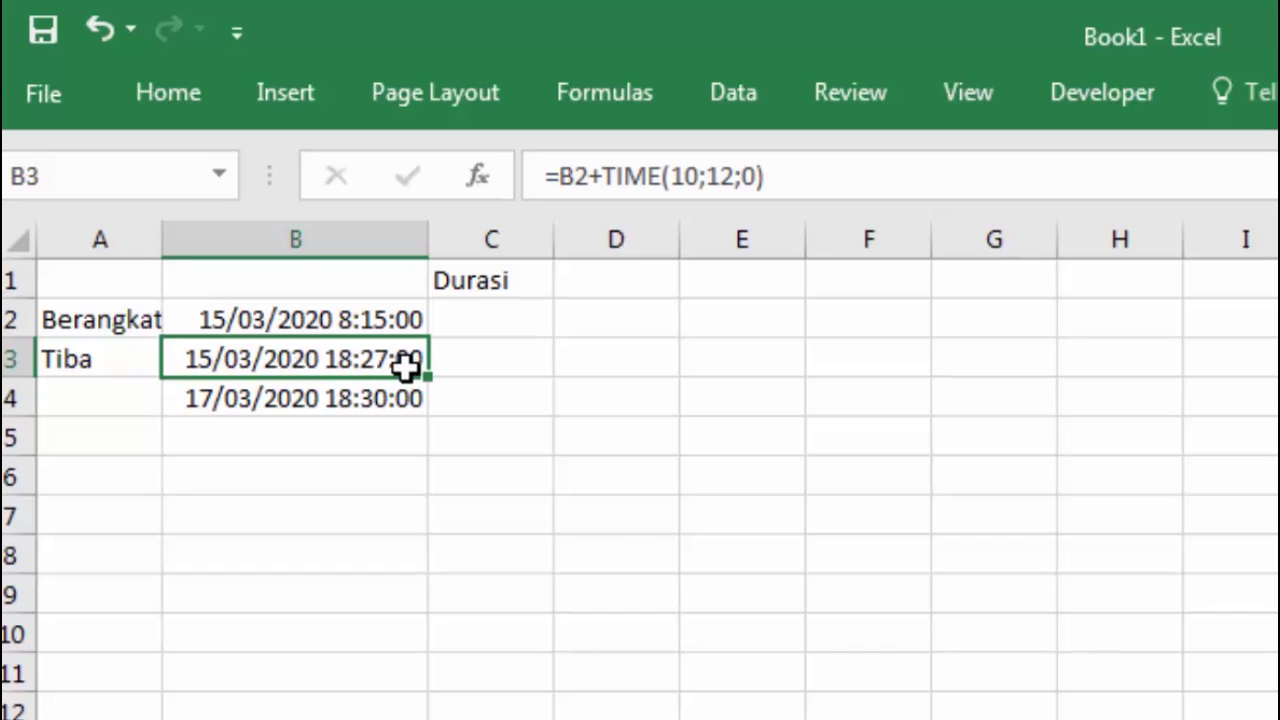
{"action": "left_click", "coordinate": [489, 369]}
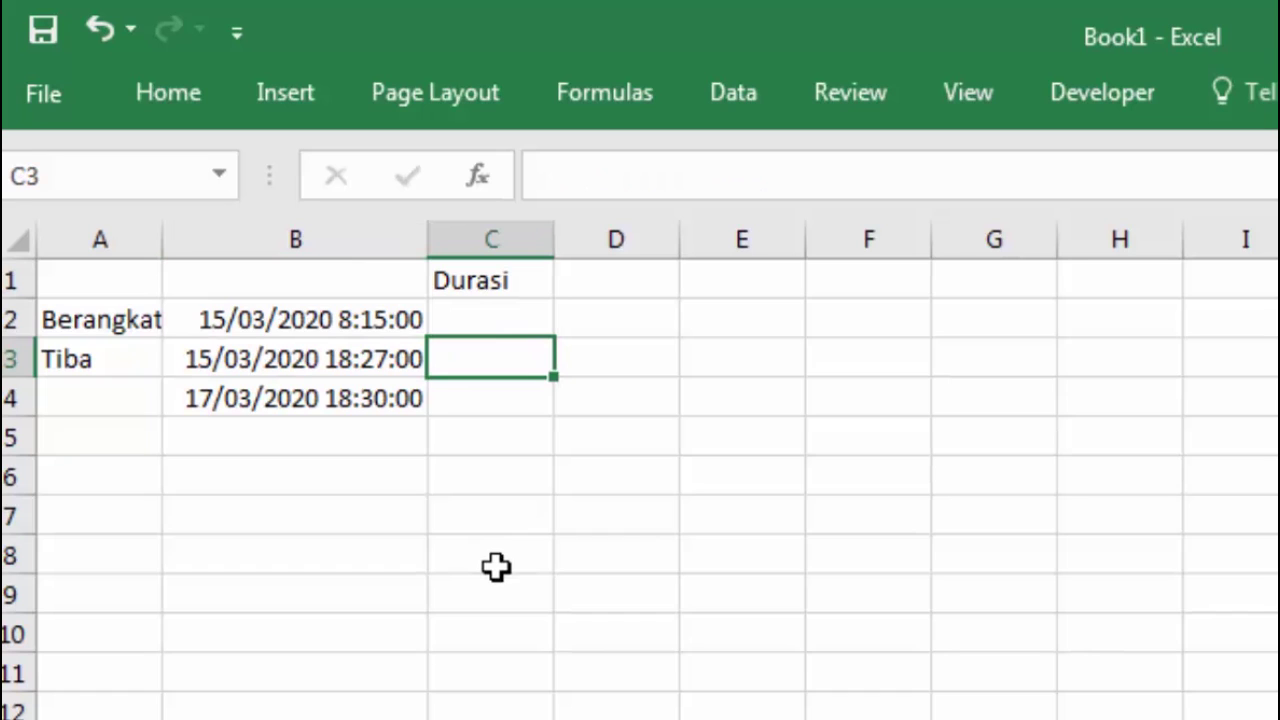
{"action": "type", "text": "=in"}
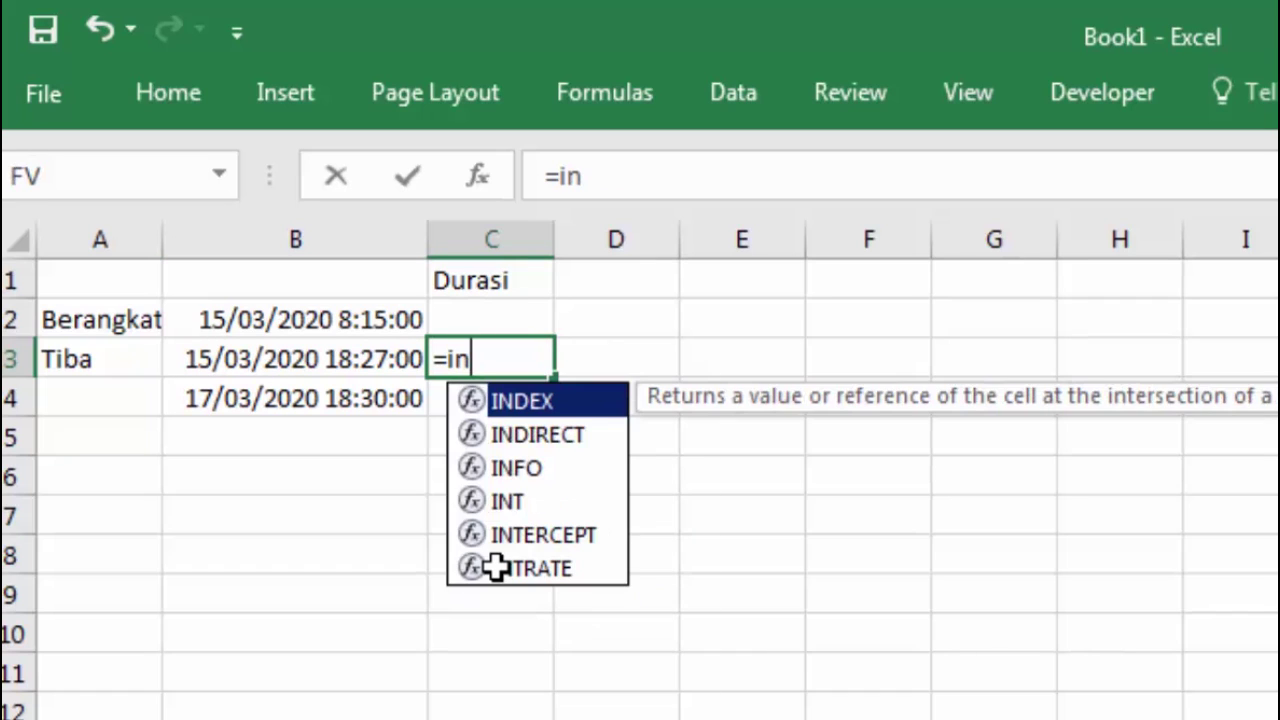
{"action": "type", "text": "t"}
{"action": "key", "text": "Tab"}
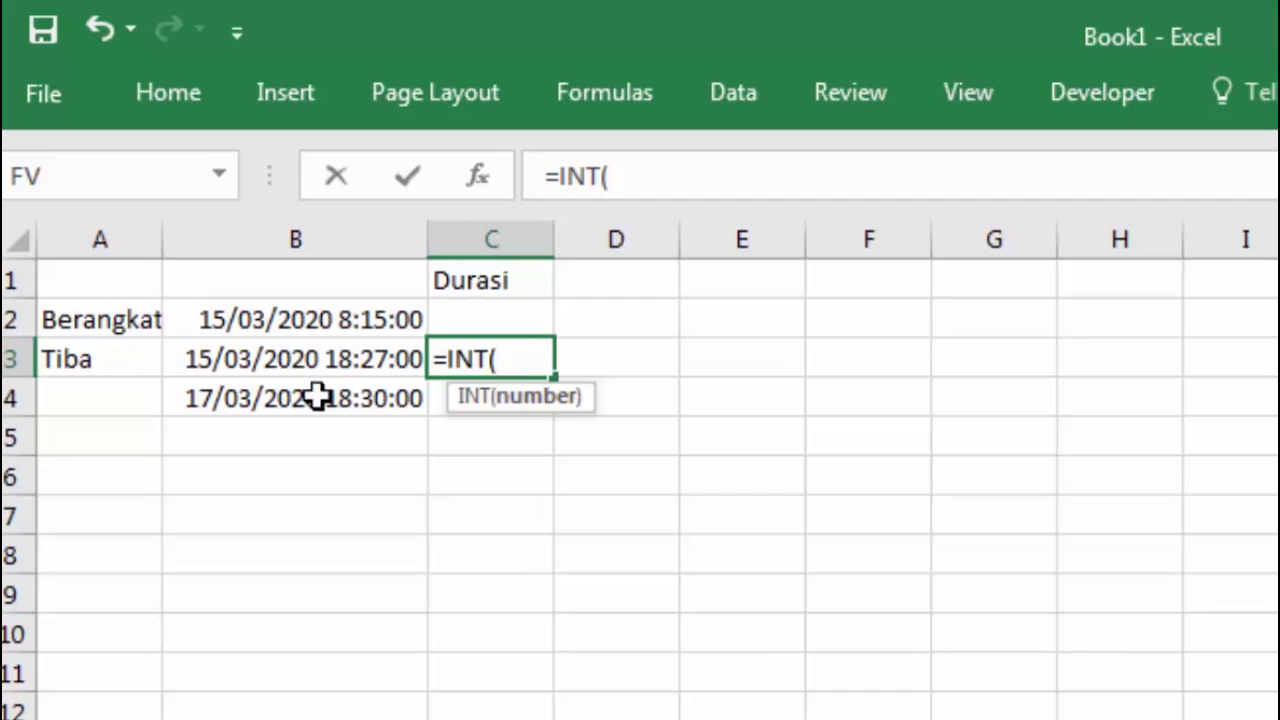
{"action": "left_click", "coordinate": [335, 358]}
{"action": "type", "text": "-"}
{"action": "left_click", "coordinate": [340, 318]}
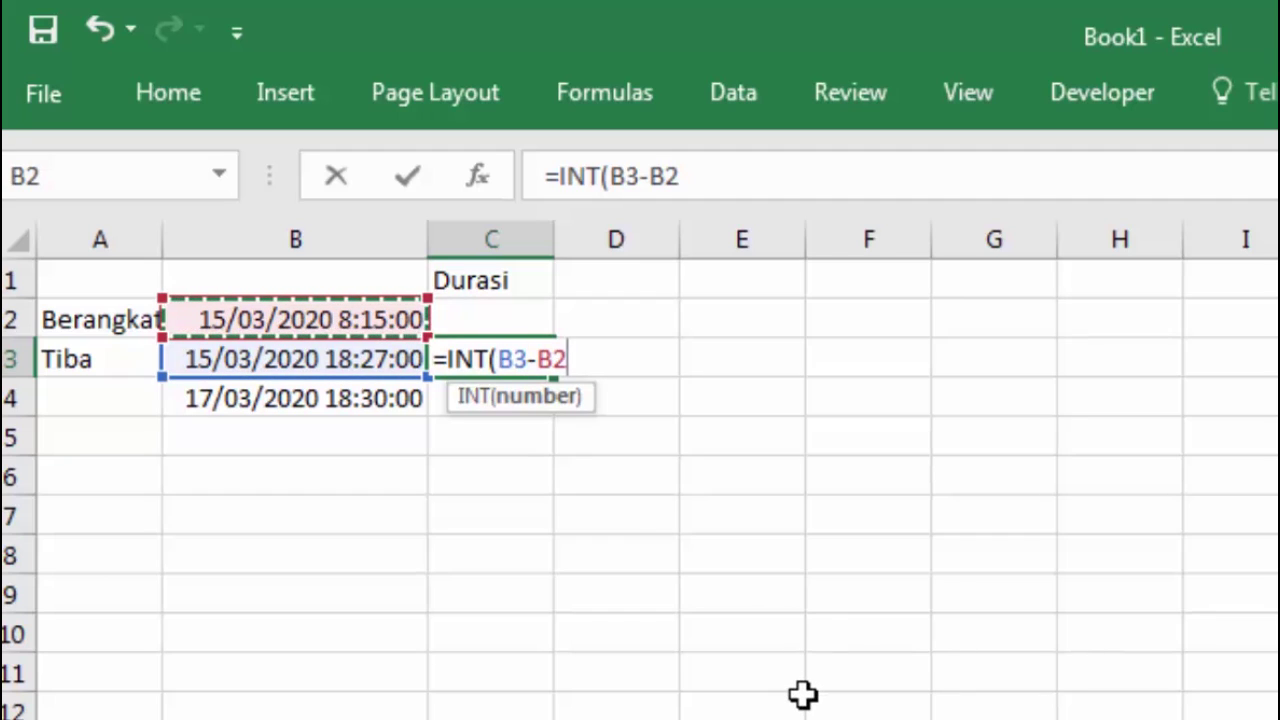
{"action": "key", "text": "Return"}
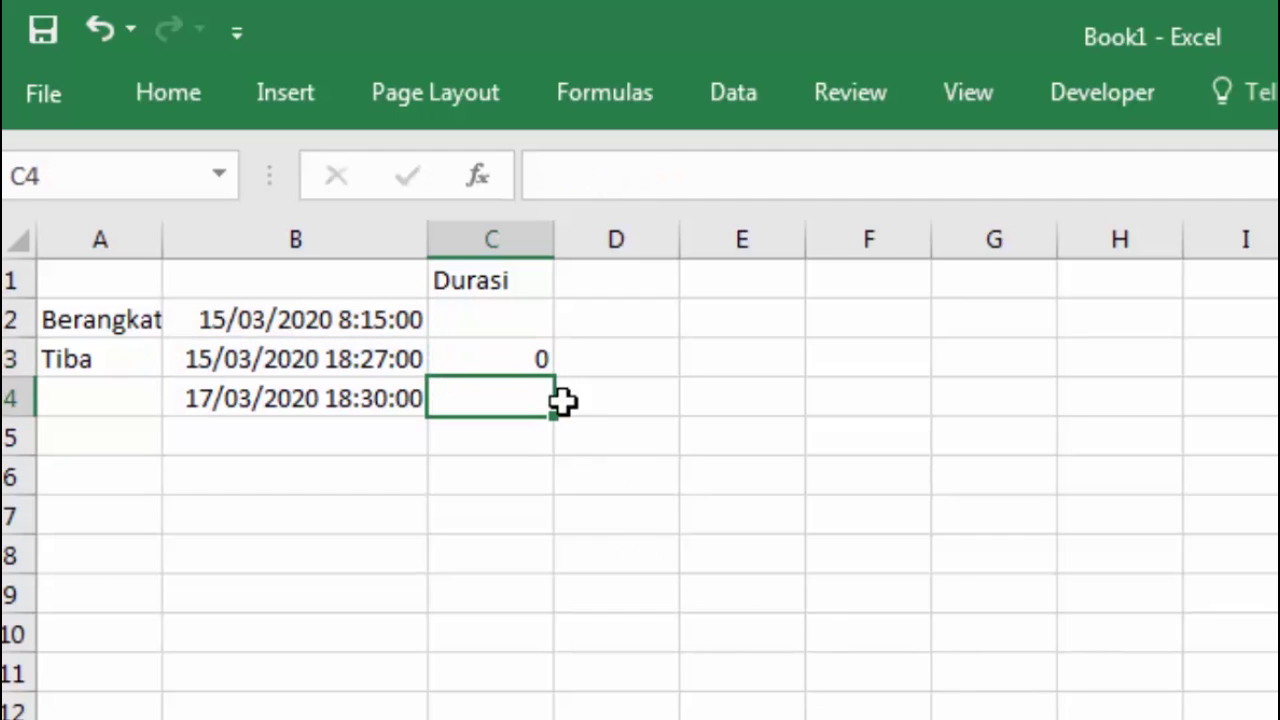
{"action": "left_click", "coordinate": [528, 368]}
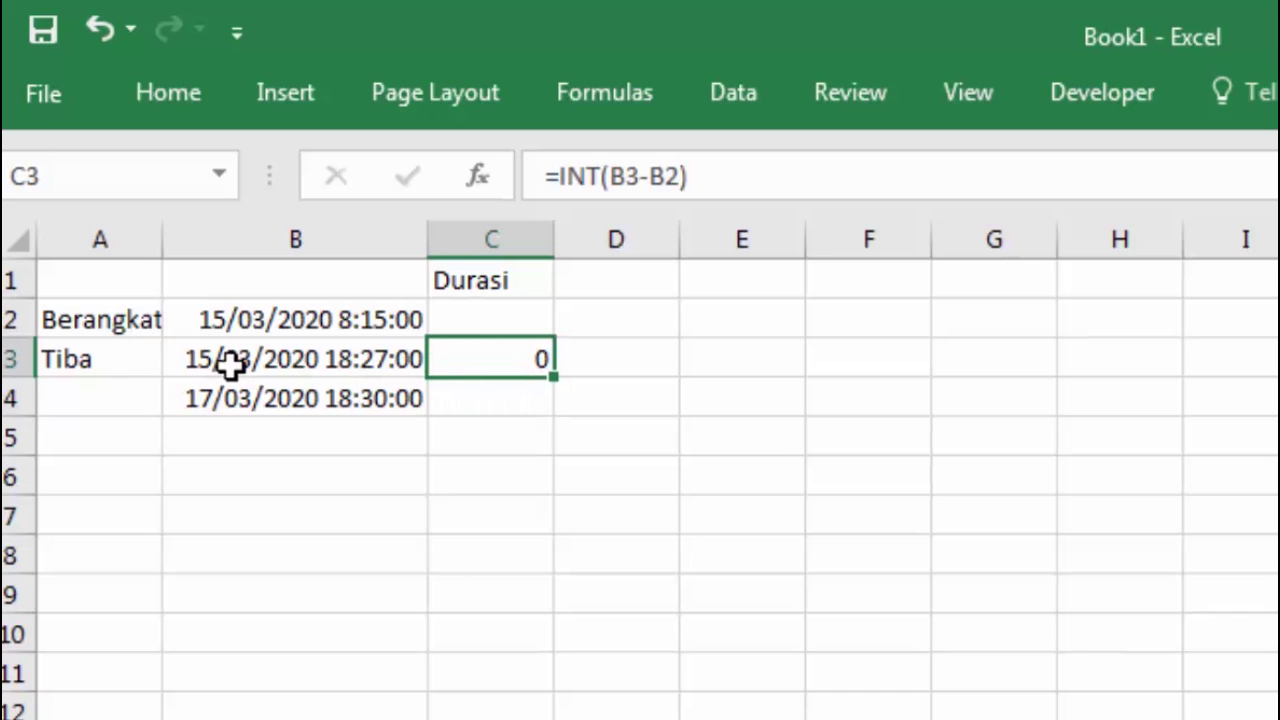
- Append the day label to C3's formula with &" Hari "
{"action": "double_click", "coordinate": [531, 360]}
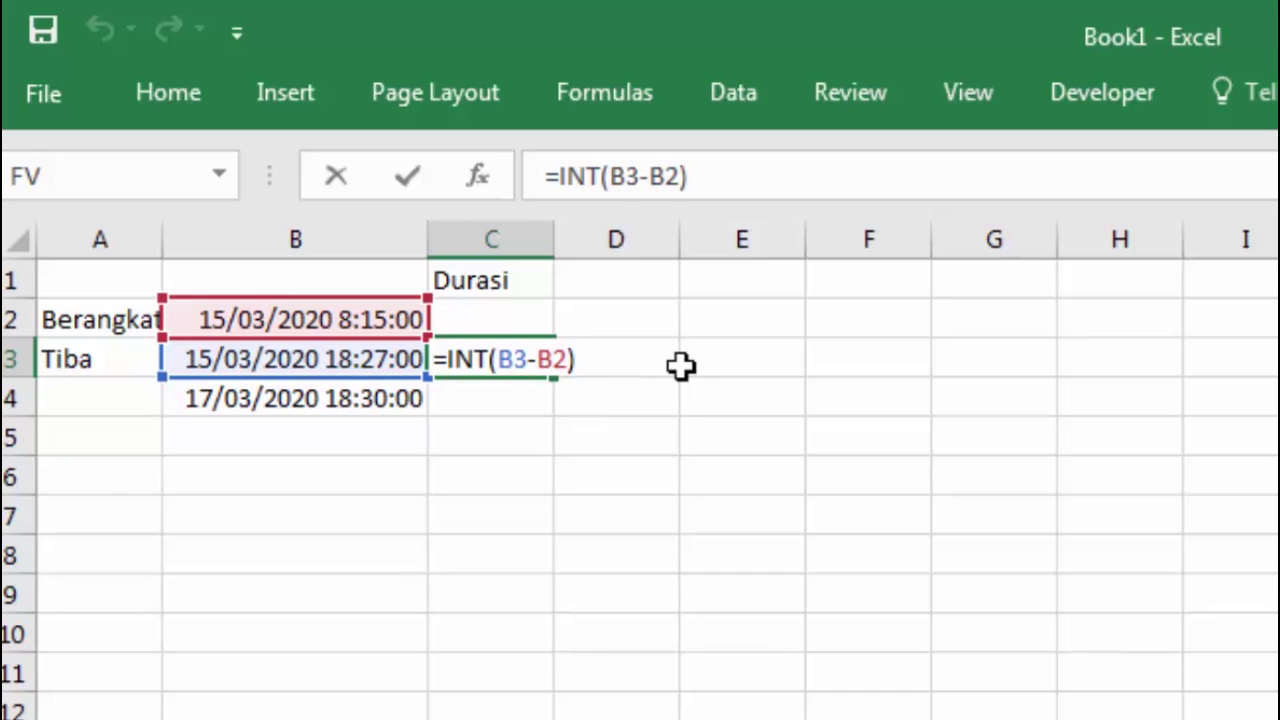
{"action": "type", "text": "&\" Hari"}
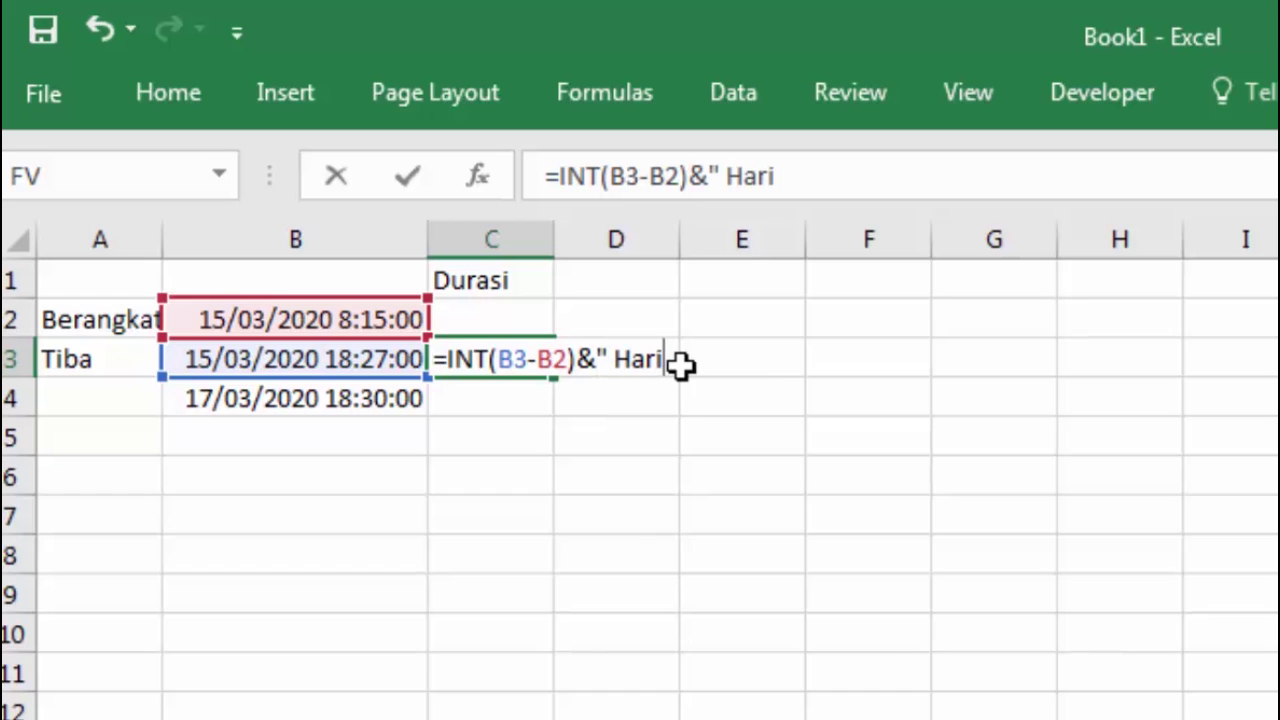
{"action": "type", "text": " \""}
- Join a TEXT function to C3's formula with &, using the difference B3-B2 as its value
{"action": "type", "text": "& te"}
{"action": "key", "text": "Tab"}
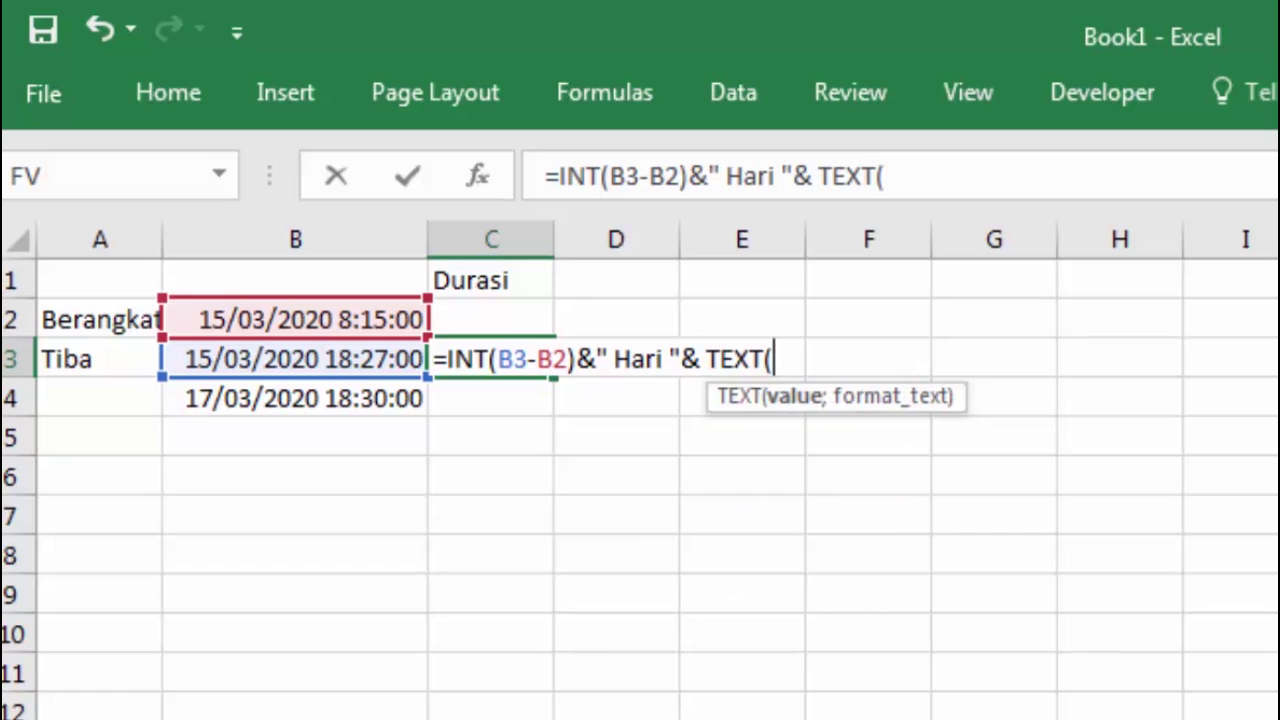
{"action": "left_click", "coordinate": [331, 358]}
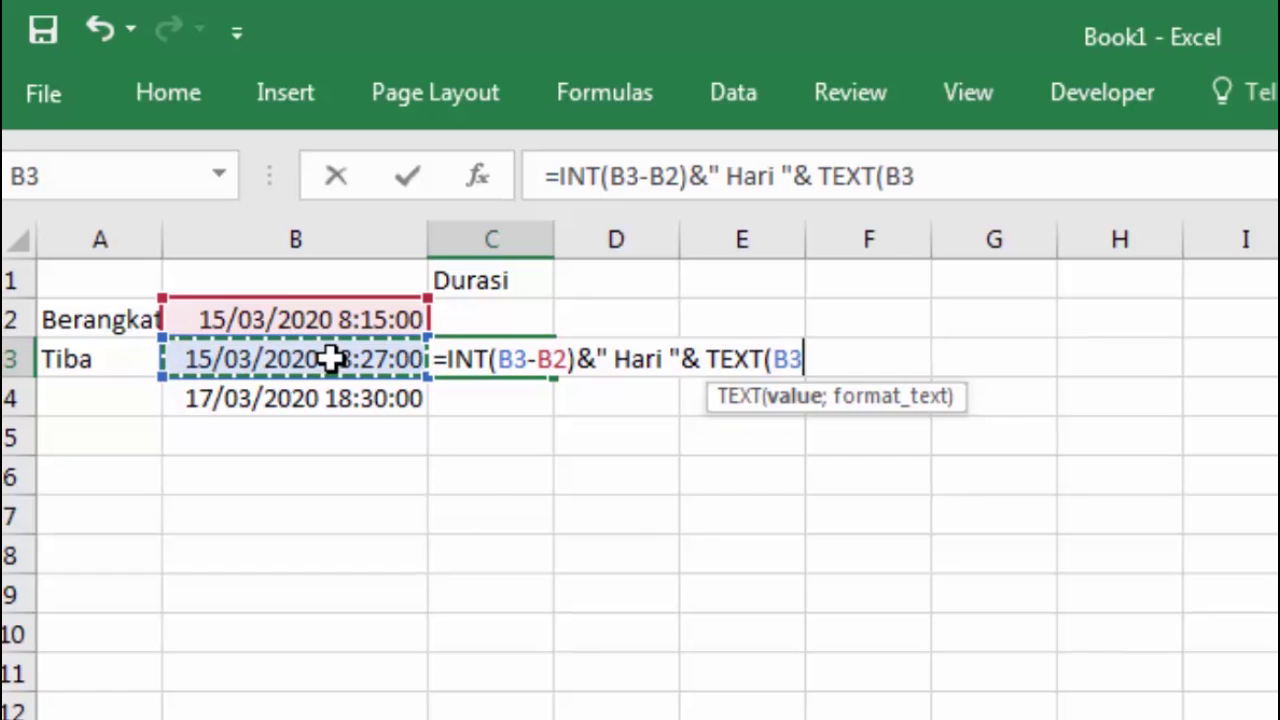
{"action": "type", "text": "-"}
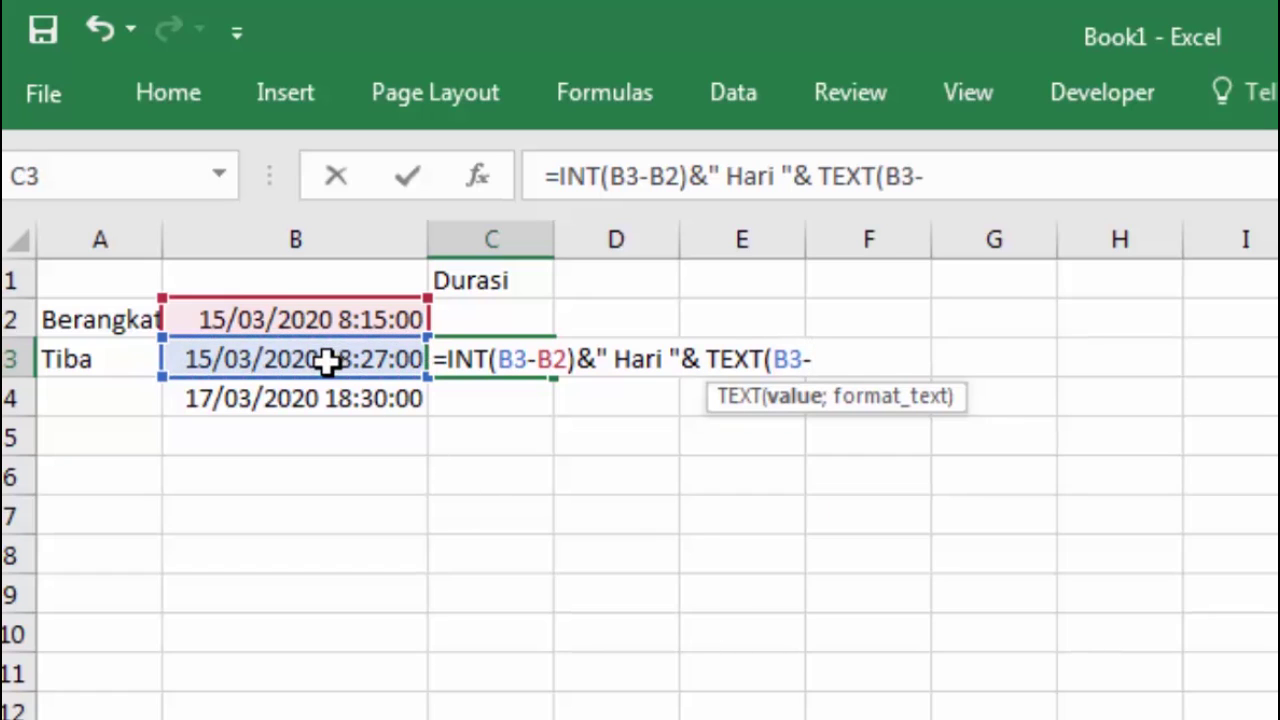
{"action": "left_click", "coordinate": [341, 318]}
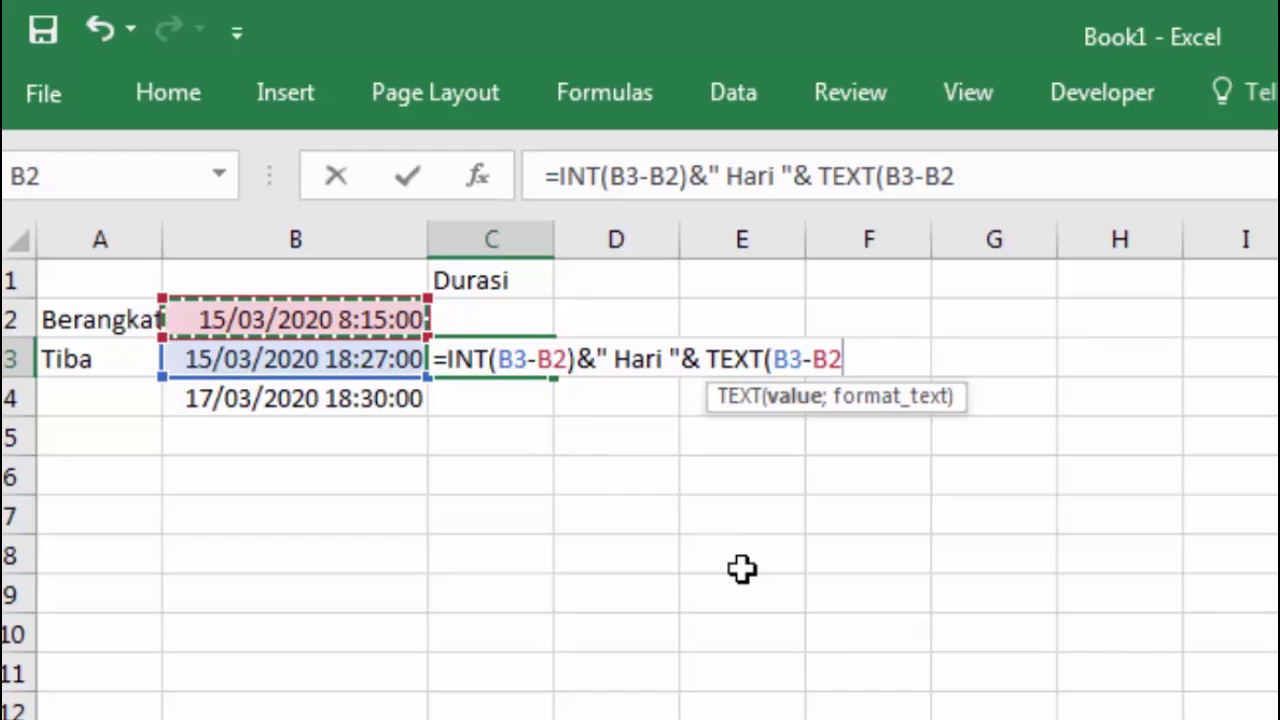
{"action": "type", "text": ";"}
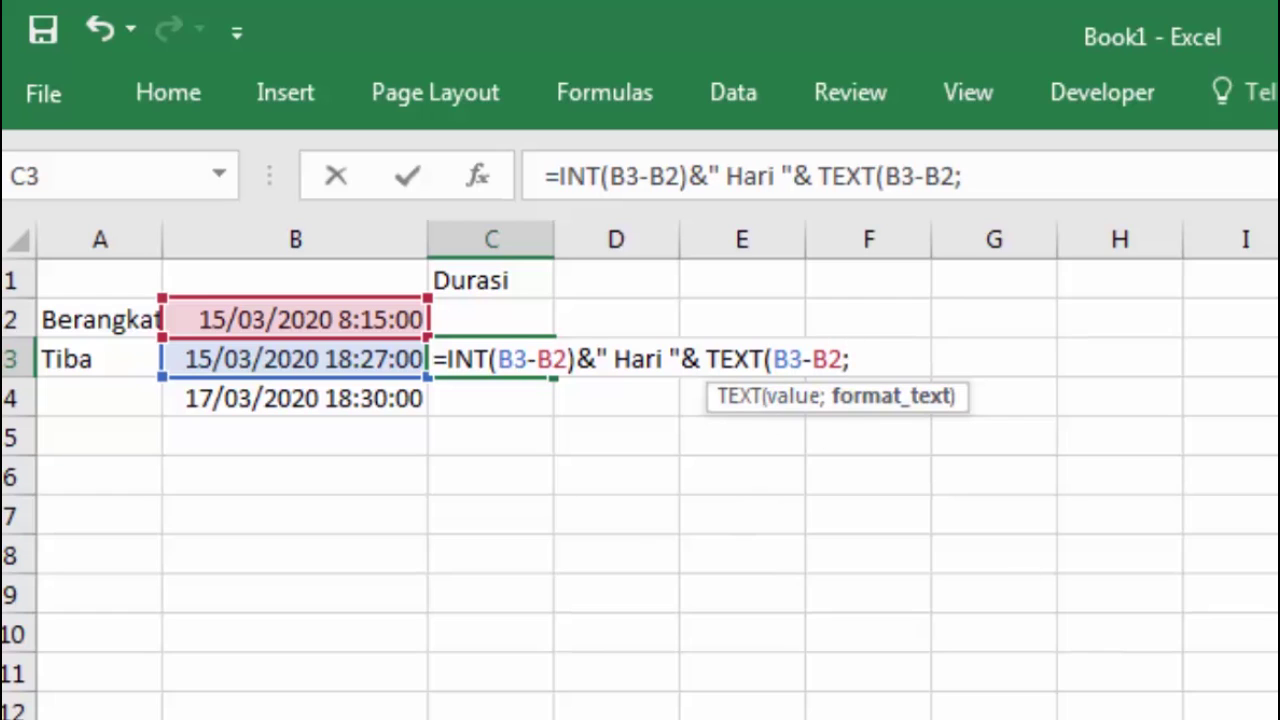
- Complete the TEXT function in C3 with the format "h"" Jam ""m"" Menit """ and enter the formula
{"action": "type", "text": "\"h\""}
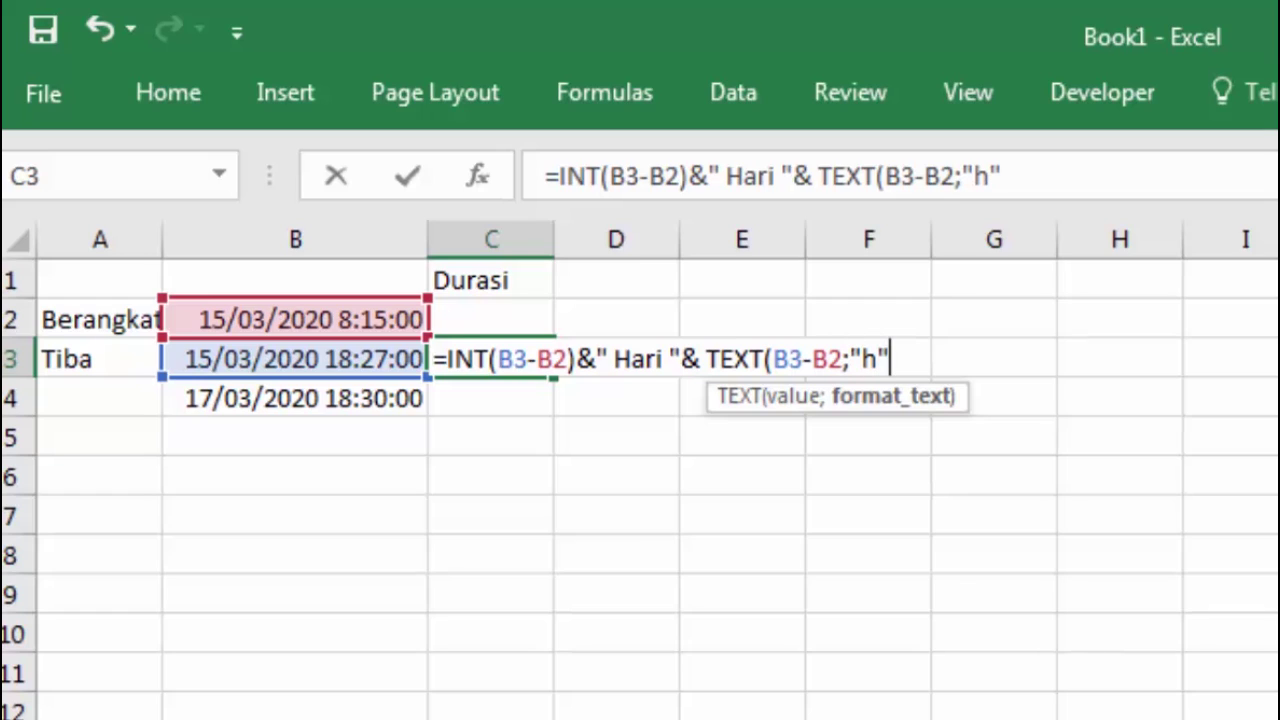
{"action": "type", "text": "\" Jam"}
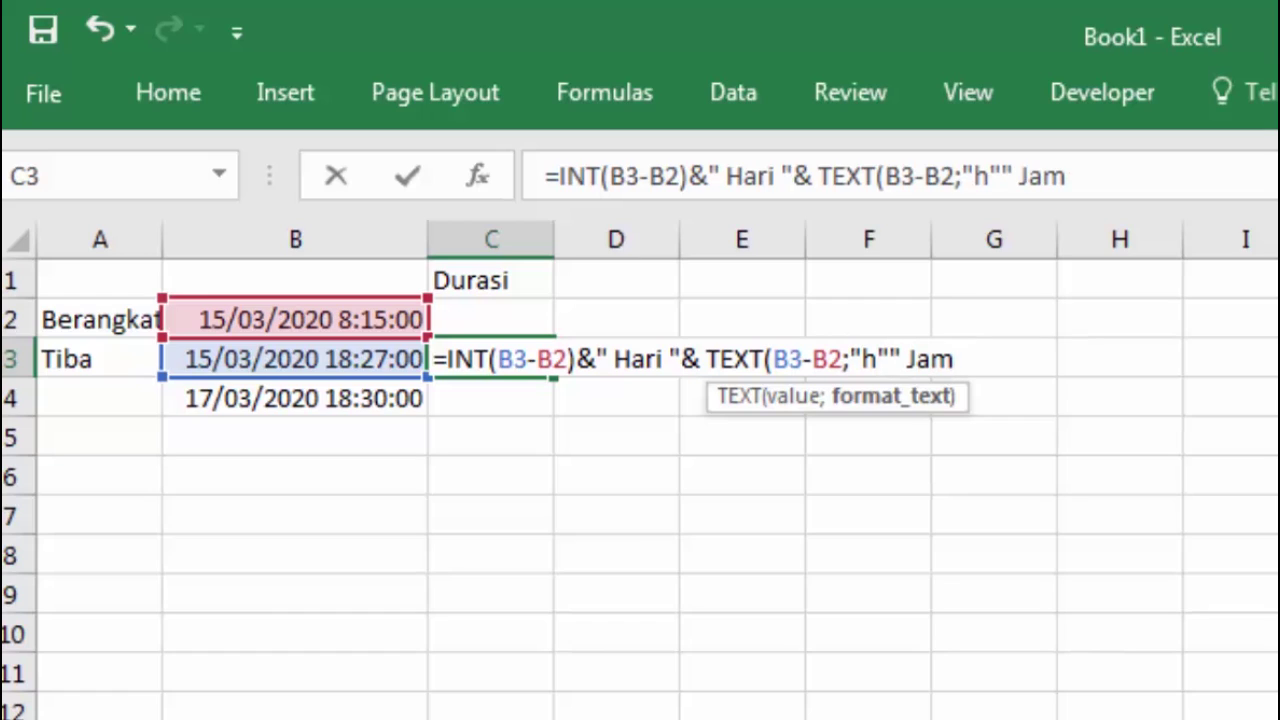
{"action": "type", "text": " \"\"m\""}
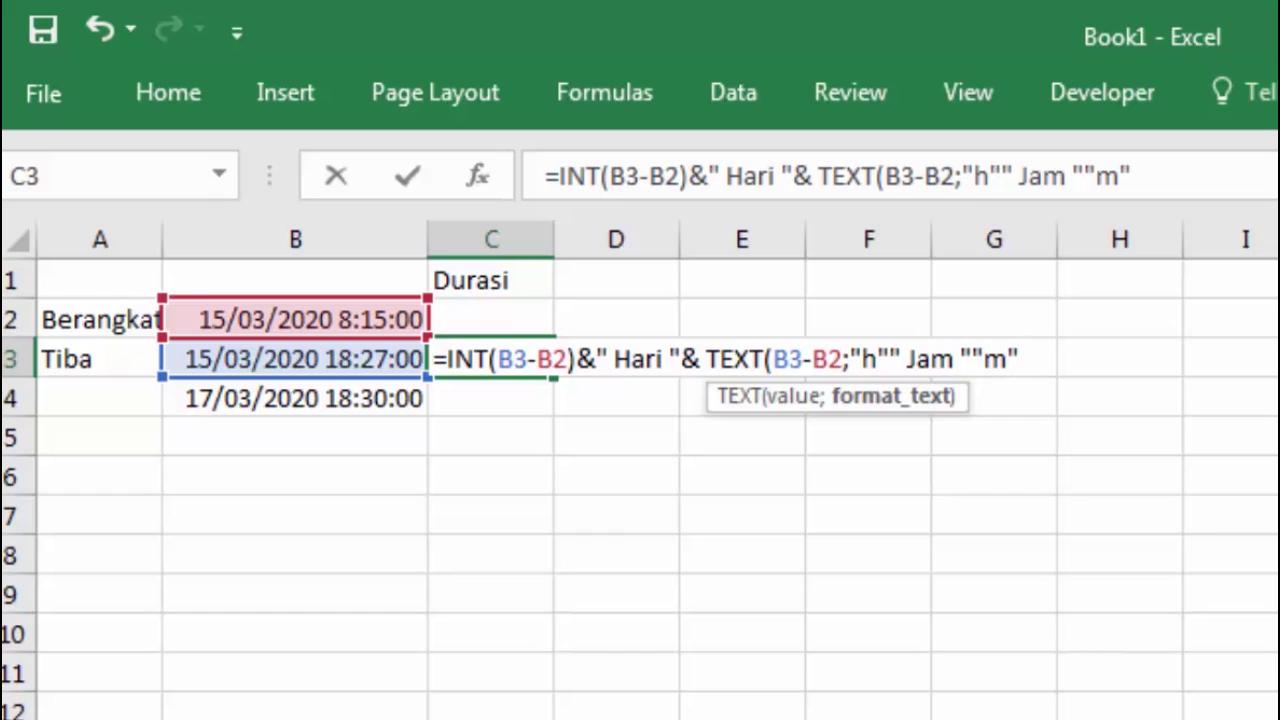
{"action": "type", "text": "\" Menit \""}
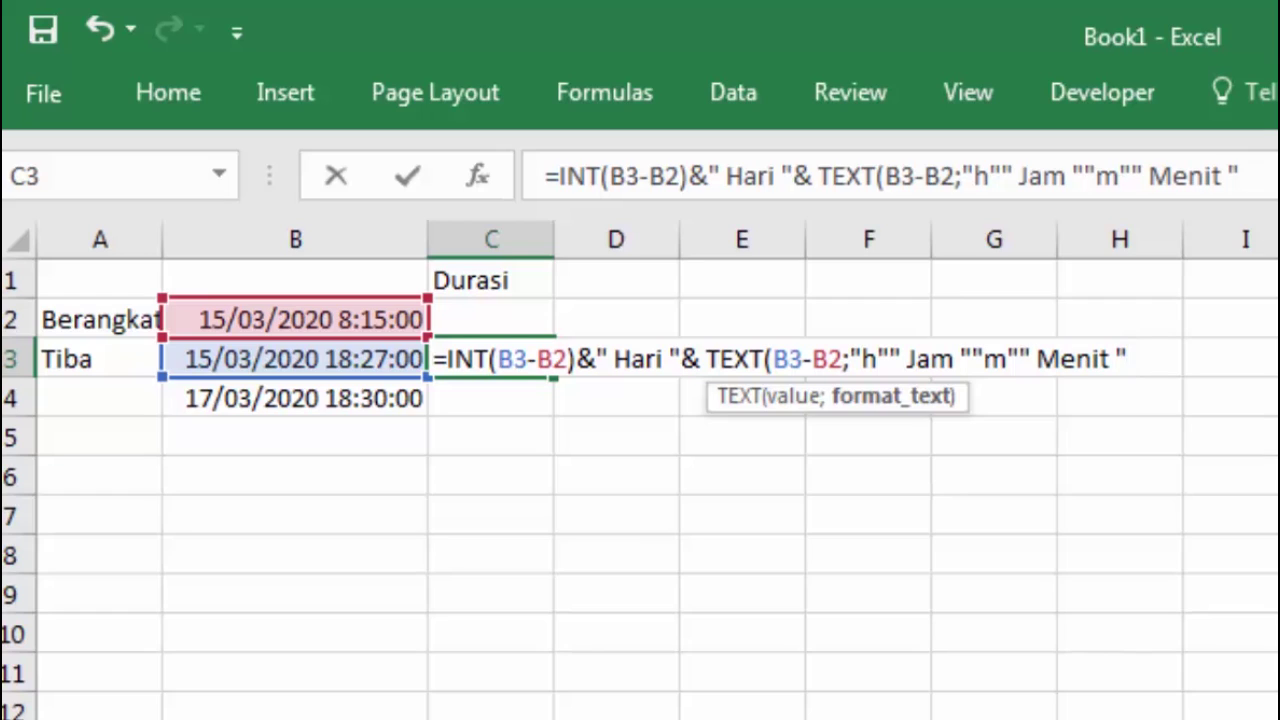
{"action": "type", "text": "\"\")"}
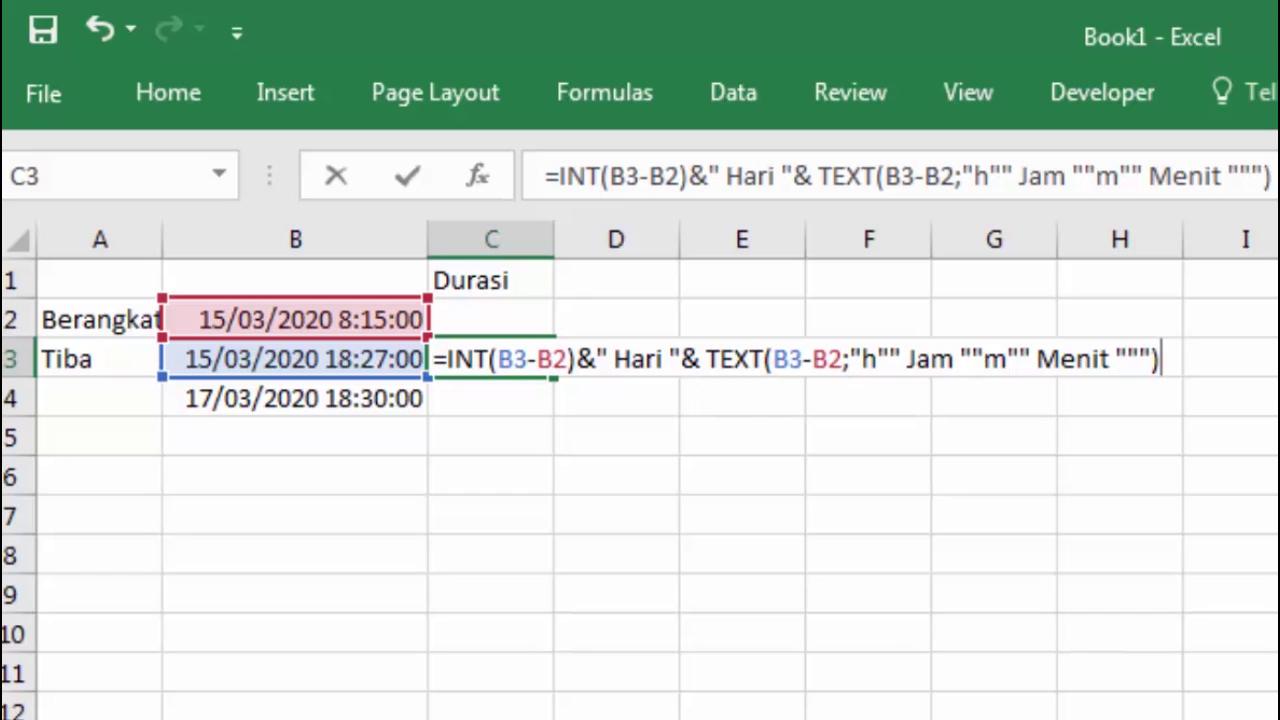
{"action": "key", "text": "Return"}
{"action": "left_click", "coordinate": [866, 414]}
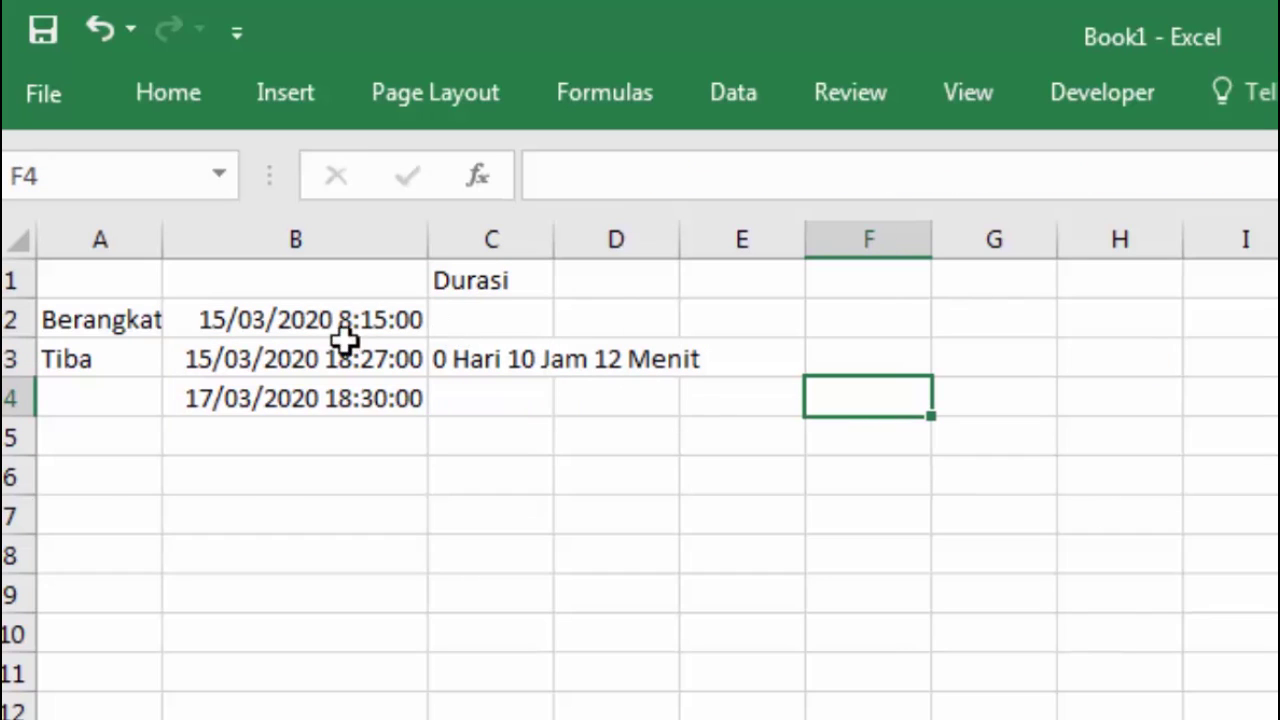
- Compare the departure and arrival cells B2 and B3 with the duration formula in C3
{"action": "left_click", "coordinate": [285, 318]}
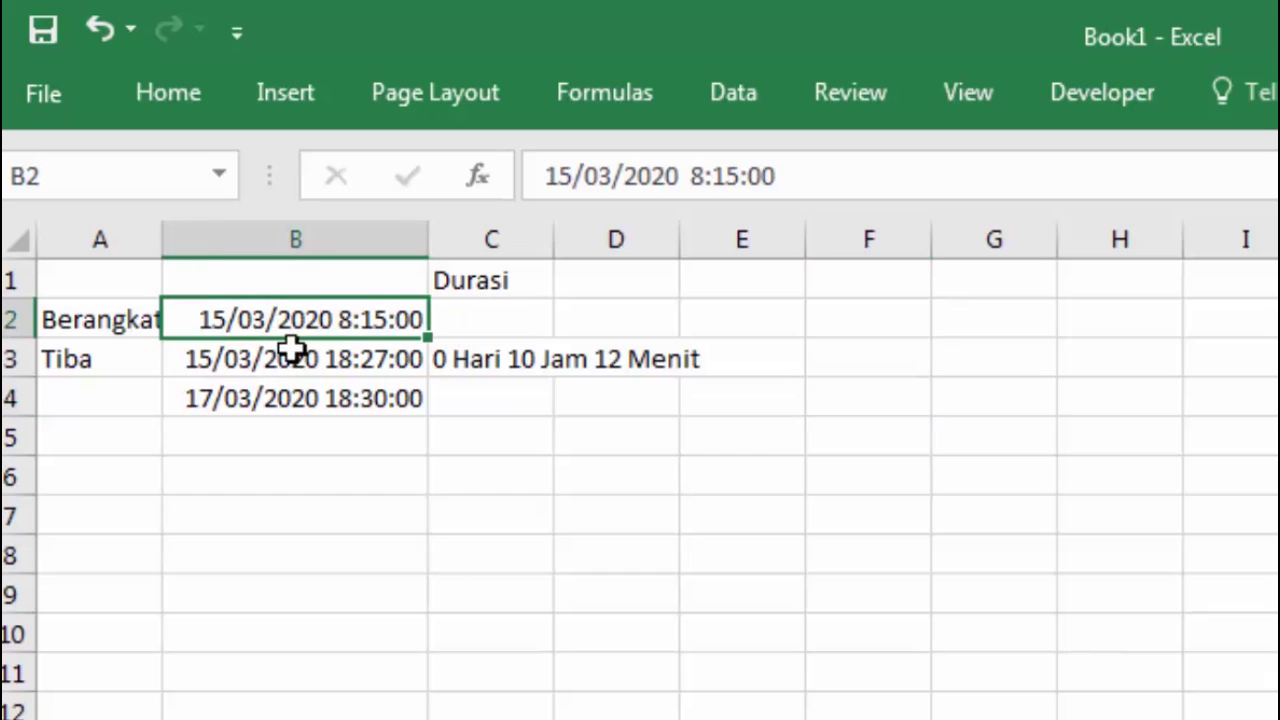
{"action": "left_click", "coordinate": [370, 362]}
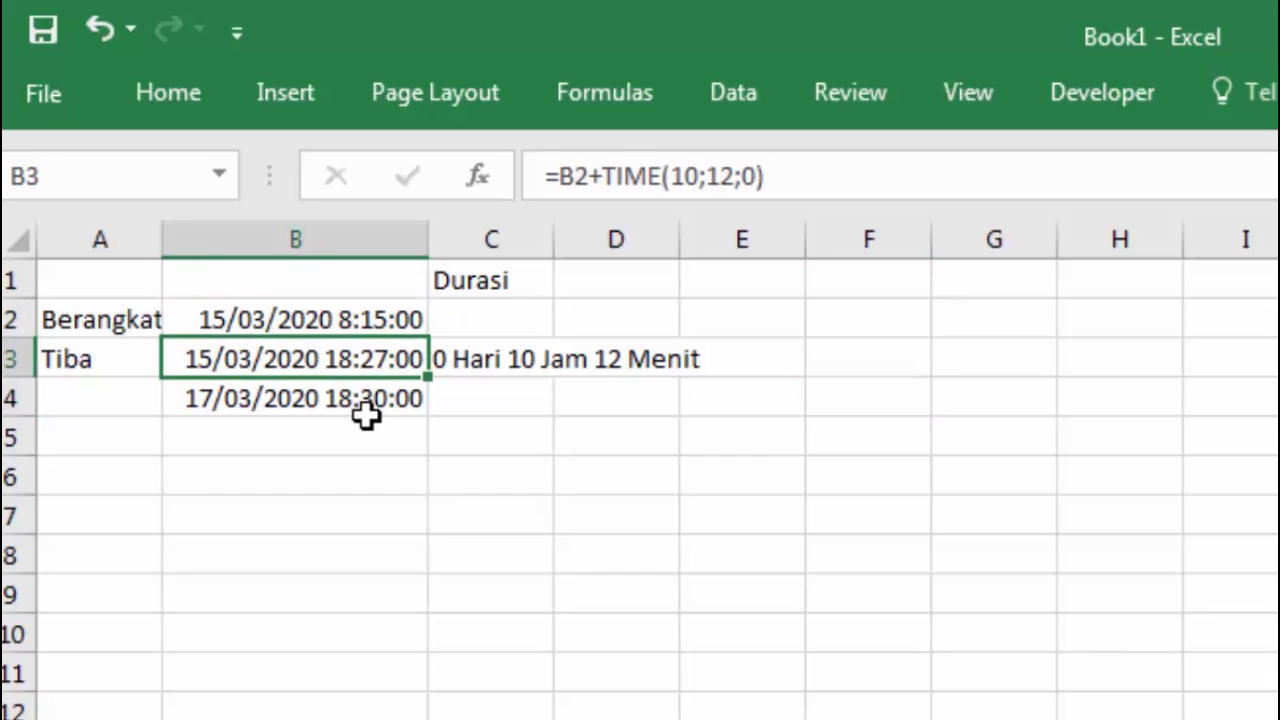
{"action": "left_click", "coordinate": [570, 460]}
{"action": "left_click", "coordinate": [500, 358]}
{"action": "left_click", "coordinate": [666, 467]}
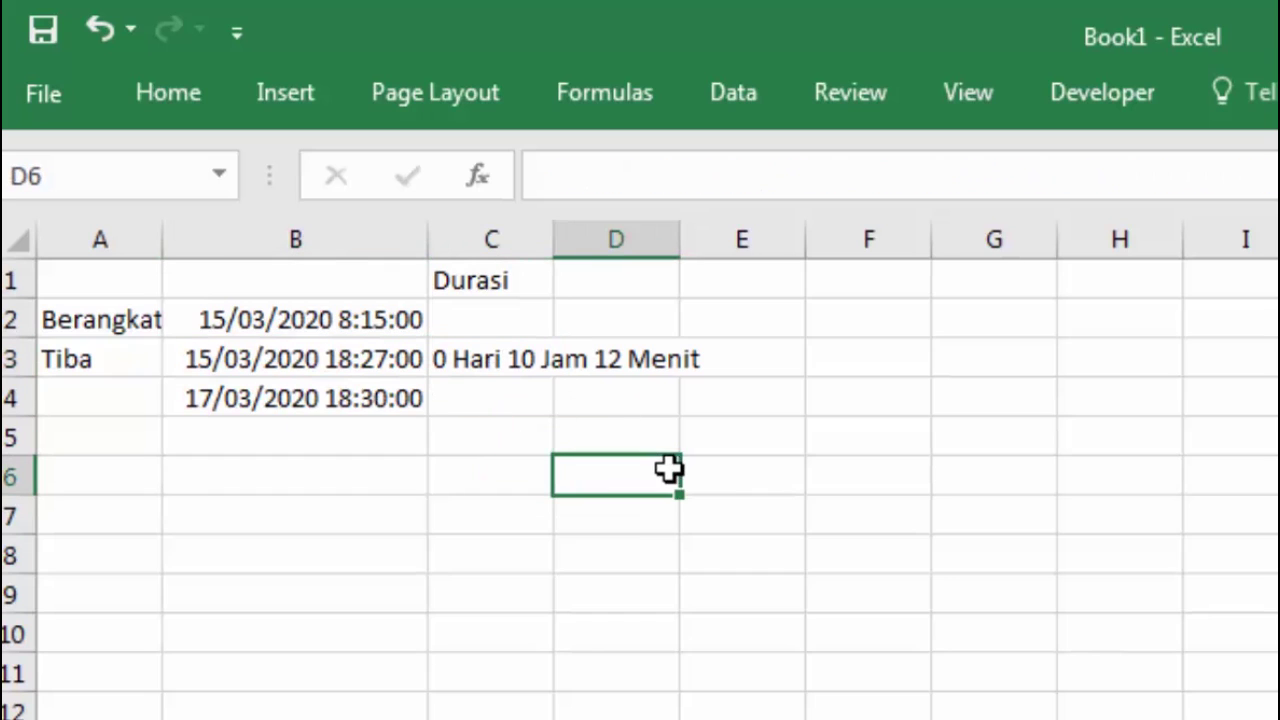
{"action": "left_click", "coordinate": [383, 366]}
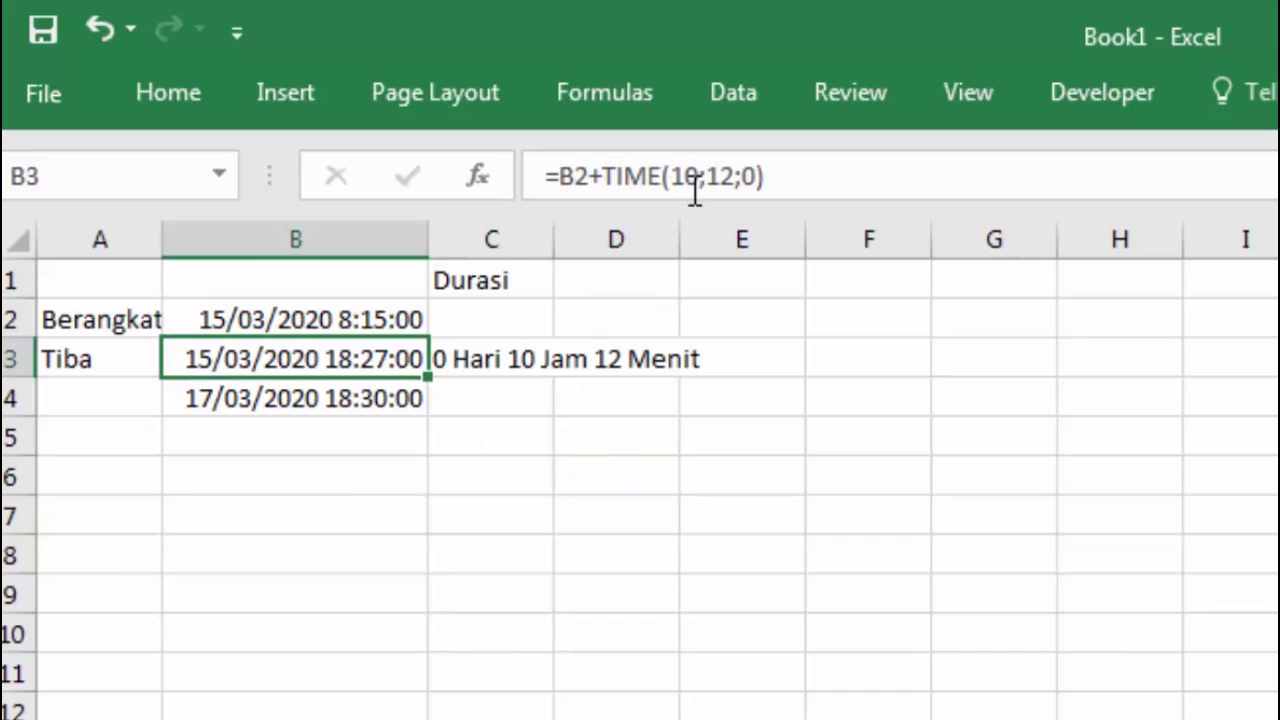
{"action": "left_click", "coordinate": [697, 508]}
{"action": "left_click", "coordinate": [528, 362]}
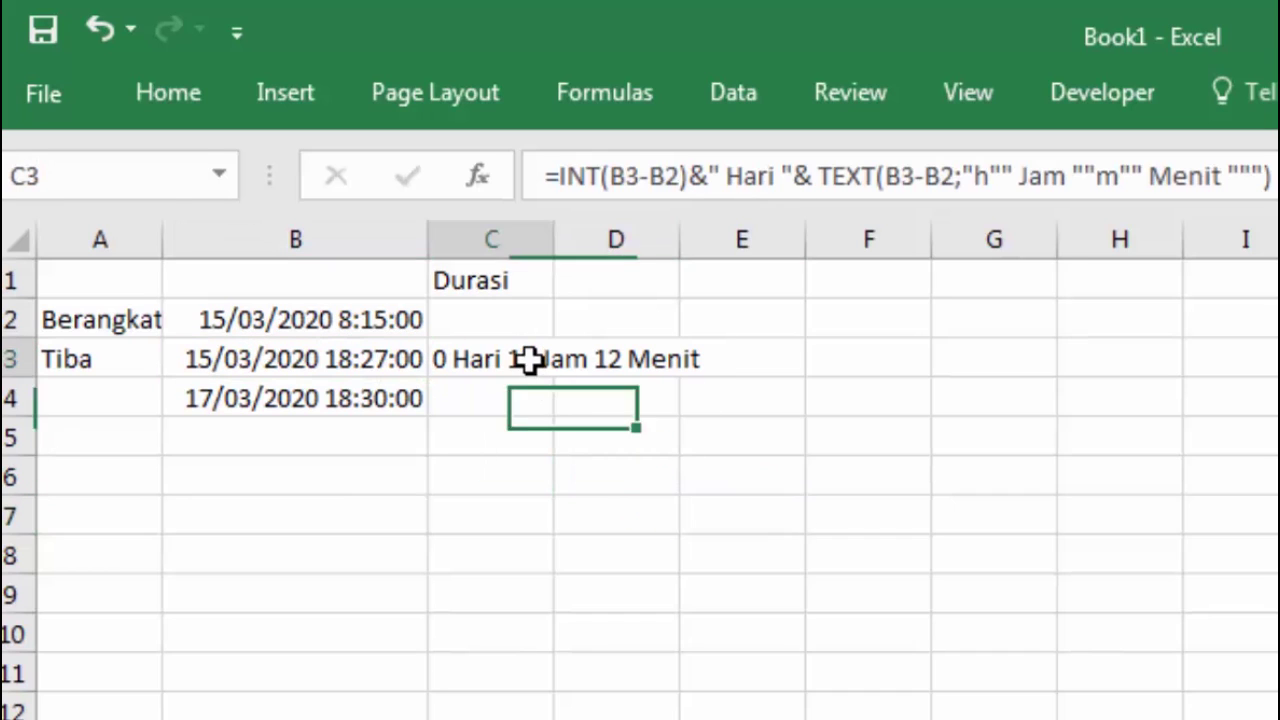
{"action": "left_click", "coordinate": [783, 551]}
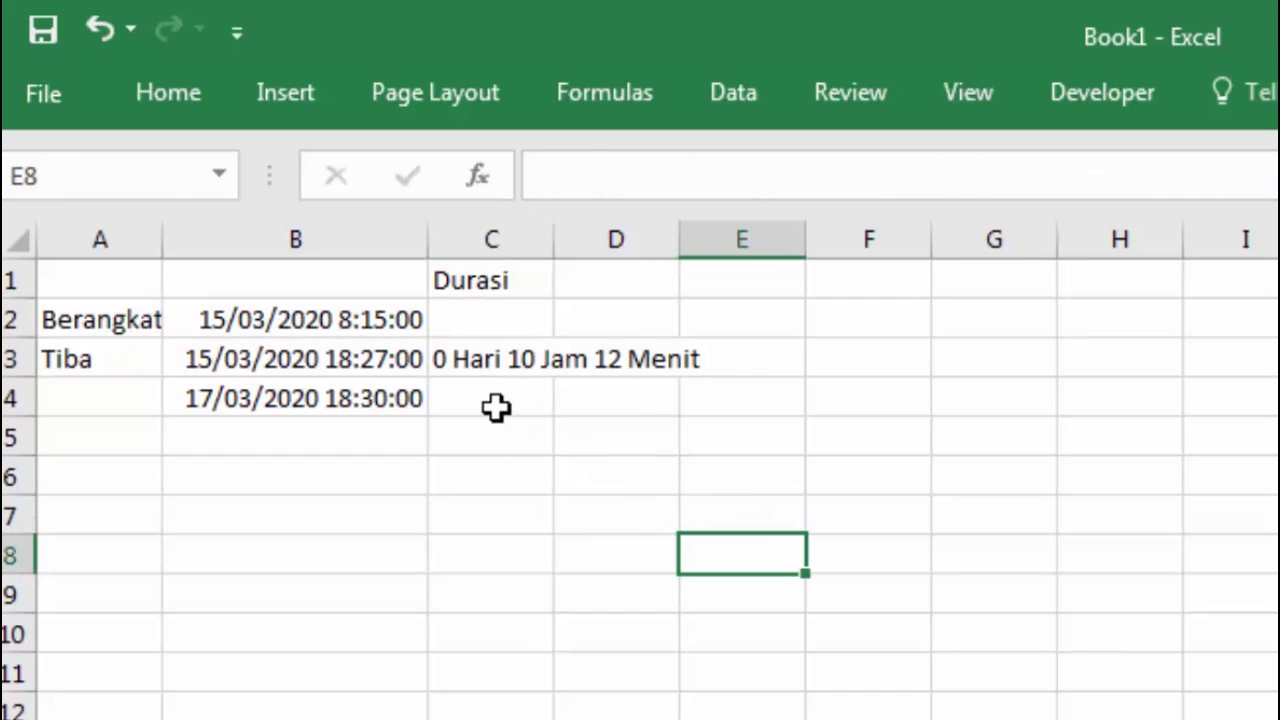
- Copy the duration formula from C3 down to C4 for the second arrival date and time
{"action": "left_click", "coordinate": [263, 319]}
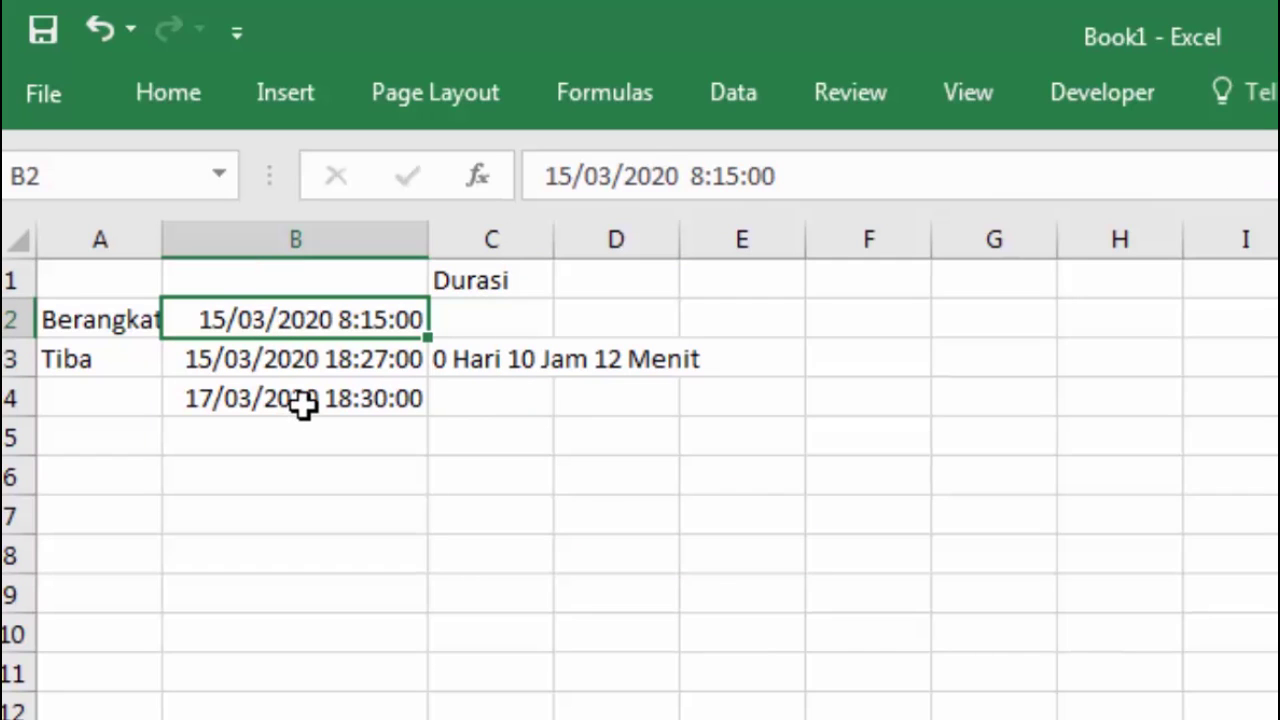
{"action": "left_click", "coordinate": [303, 403]}
{"action": "left_click", "coordinate": [486, 397]}
{"action": "left_click", "coordinate": [491, 357]}
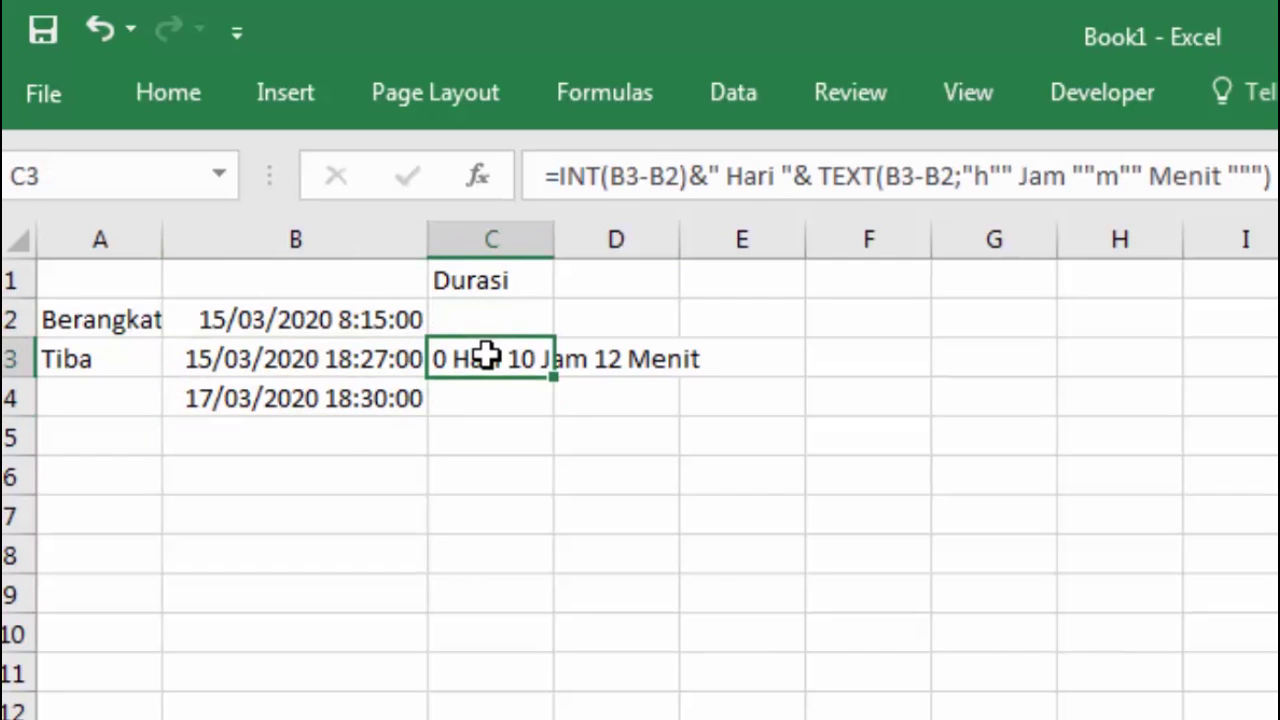
{"action": "left_click_drag", "start_coordinate": [555, 378], "coordinate": [554, 414]}
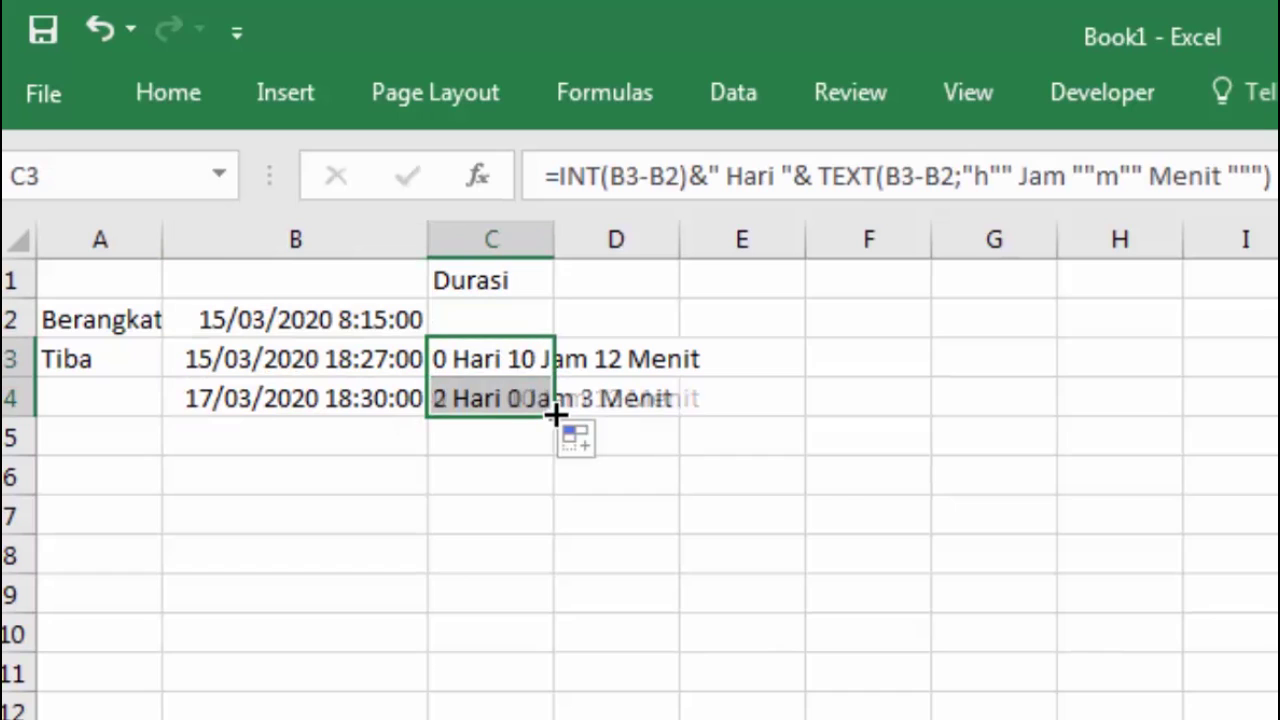
{"action": "left_click", "coordinate": [480, 518]}
{"action": "left_click", "coordinate": [837, 600]}
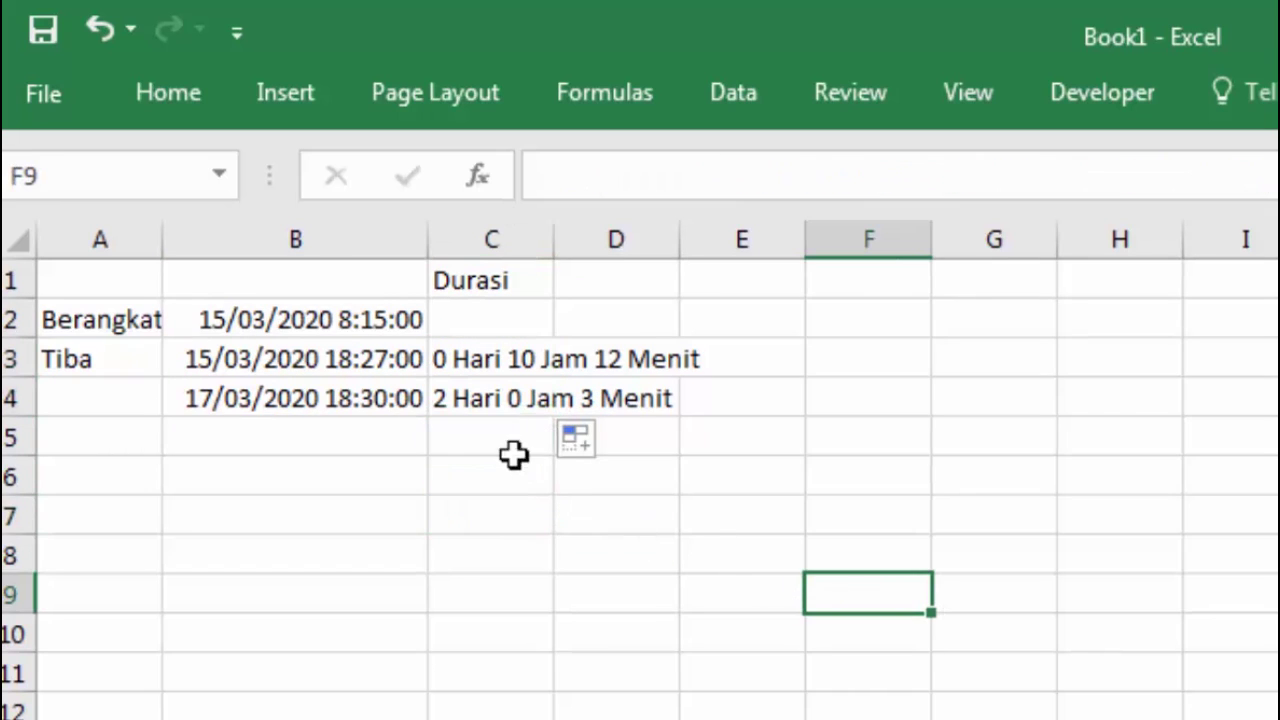
{"action": "left_click", "coordinate": [471, 403]}
{"action": "left_click", "coordinate": [718, 577]}
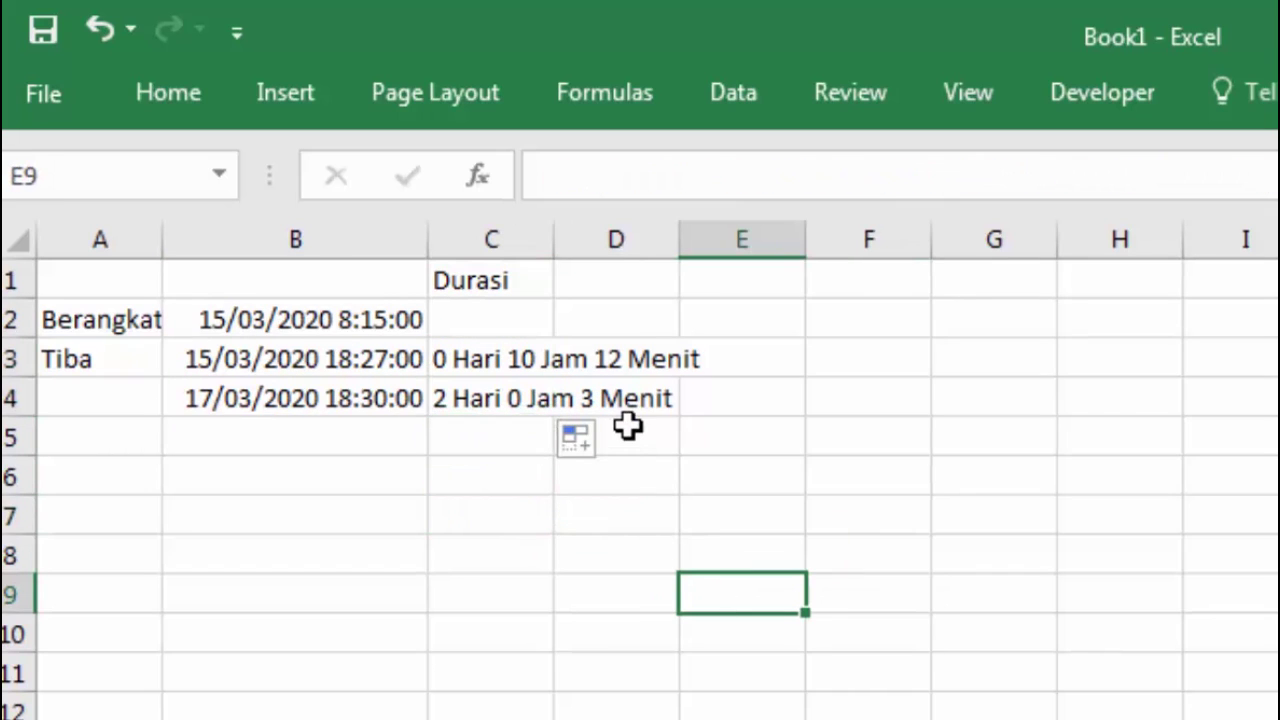
{"action": "key", "text": "ctrl+z"}
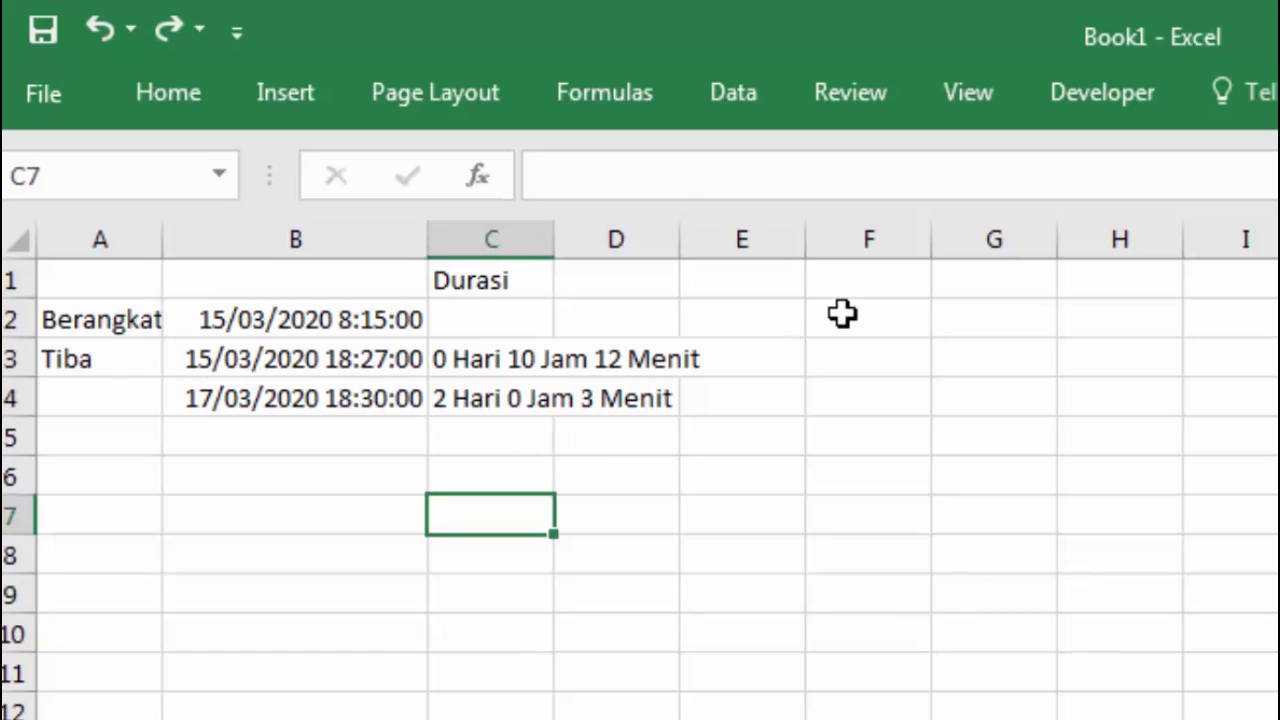
{"action": "left_click", "coordinate": [957, 461]}
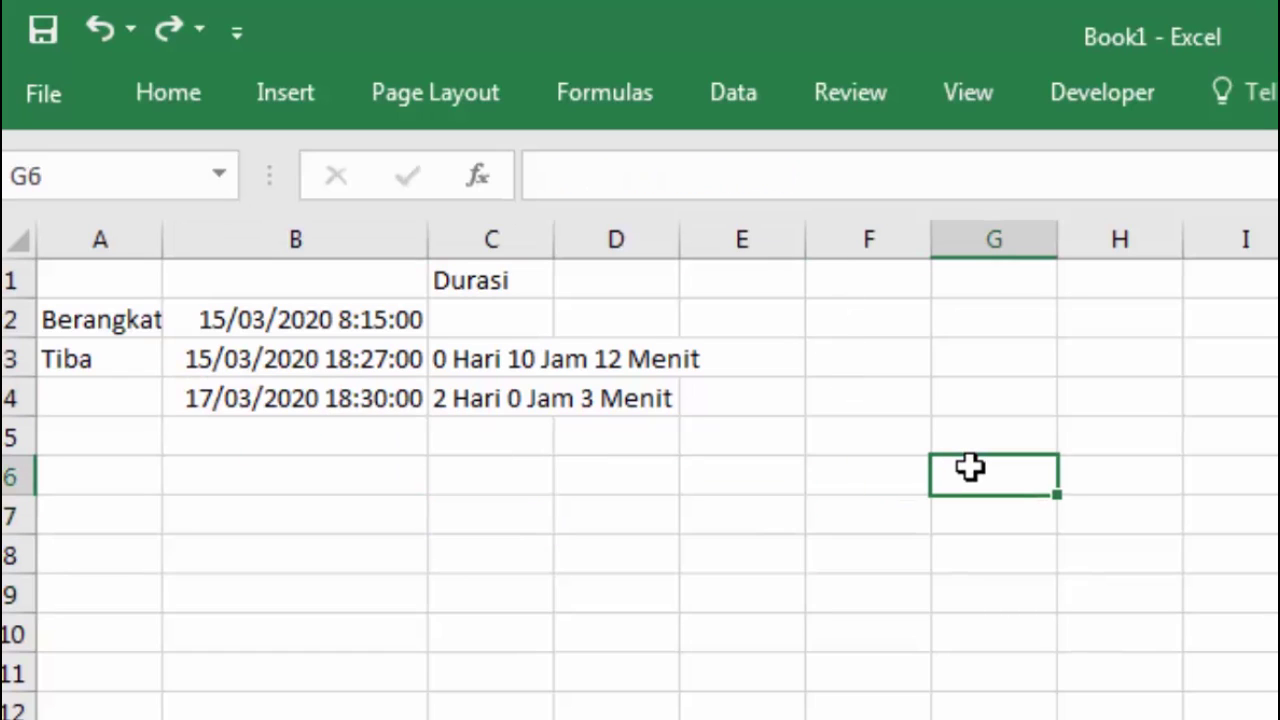